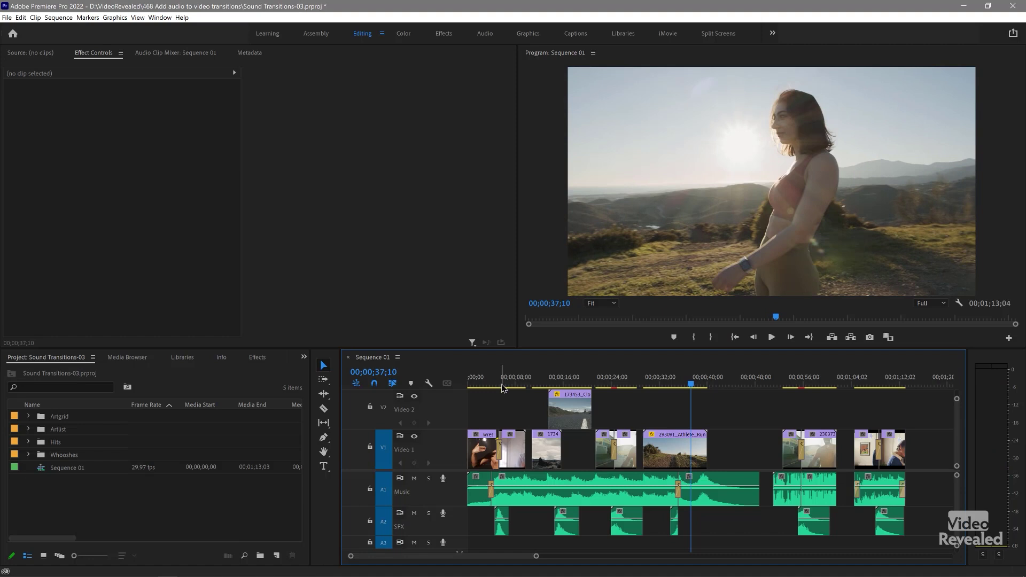
Step: Open the whoosh sound effect under the first video transition in the Source monitor and play that transition in the sequence
{"action": "left_click_drag", "start_coordinate": [499, 384], "coordinate": [492, 383]}
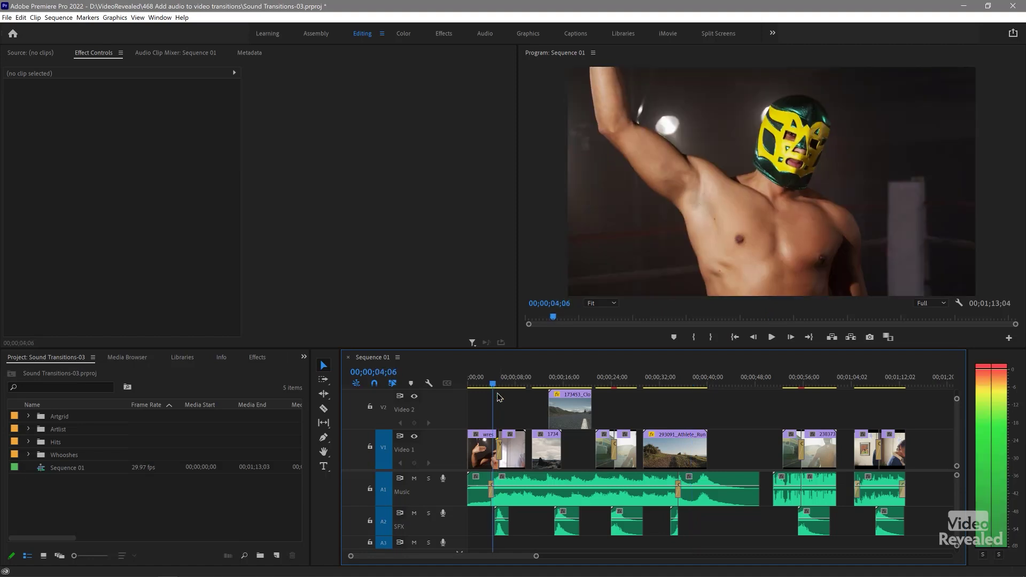
{"action": "double_click", "coordinate": [503, 516]}
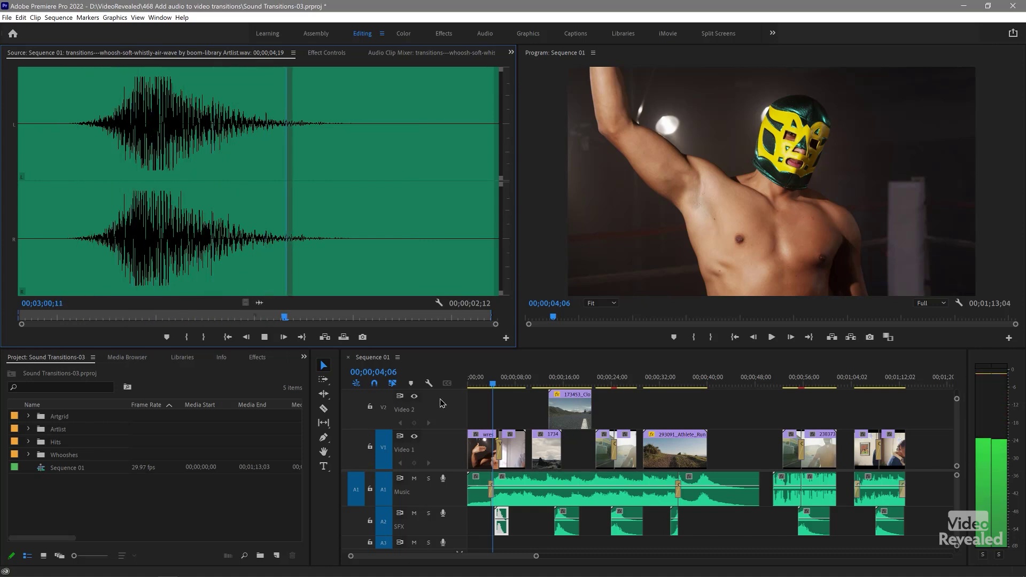
{"action": "left_click", "coordinate": [483, 383]}
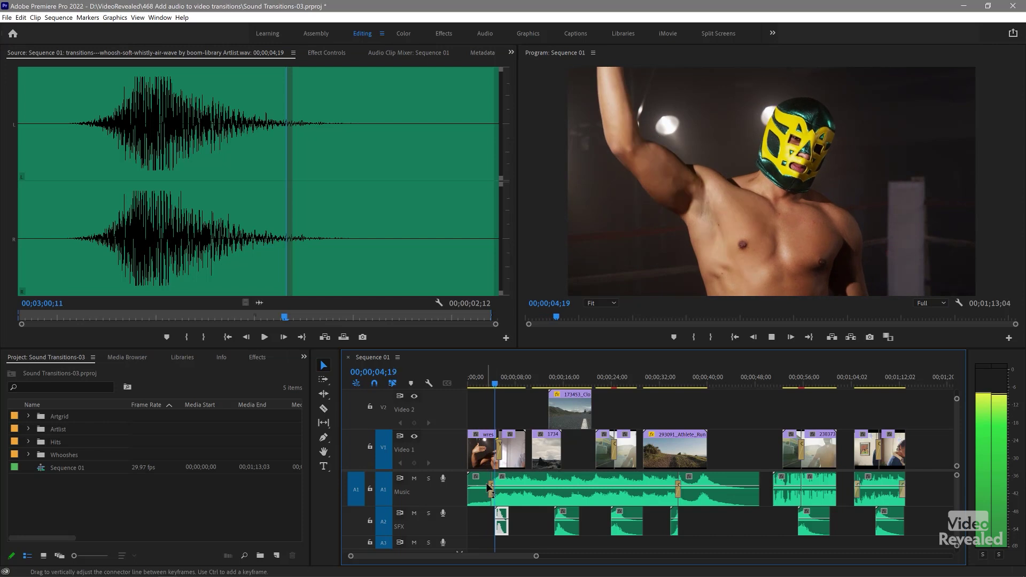
Step: Mute the Music track and play the first transition with only its whoosh sound effect
{"action": "left_click", "coordinate": [415, 478]}
{"action": "left_click", "coordinate": [487, 383]}
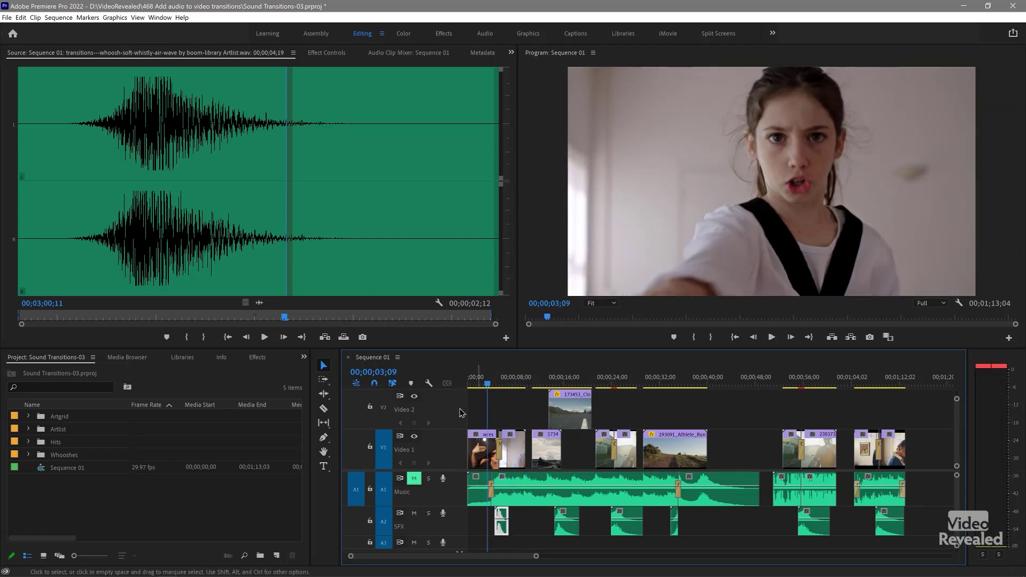
{"action": "key", "text": "space"}
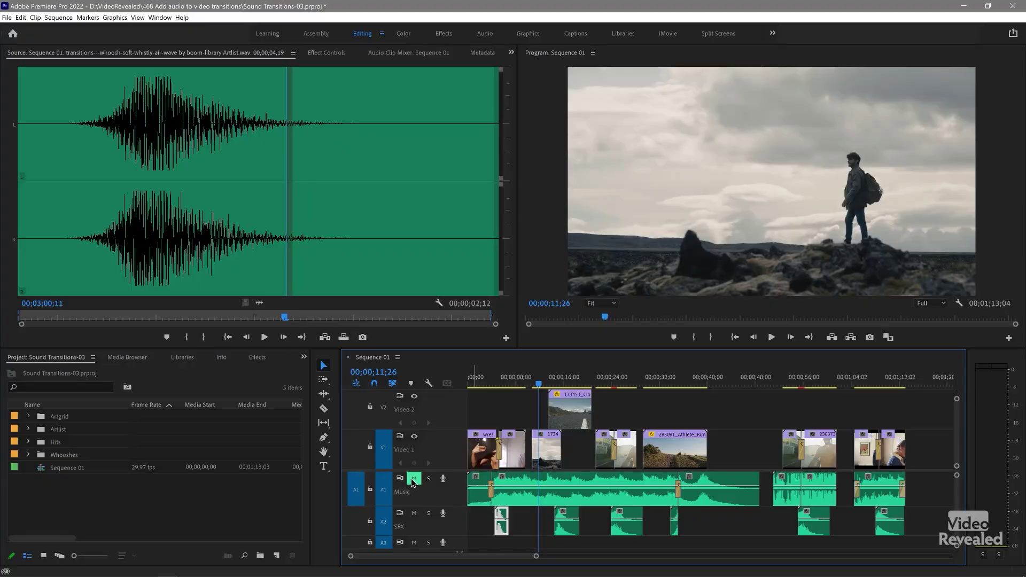
Step: Play the transition from the hiker clip to the road clip, comparing it with and without the SFX track
{"action": "key", "text": "space"}
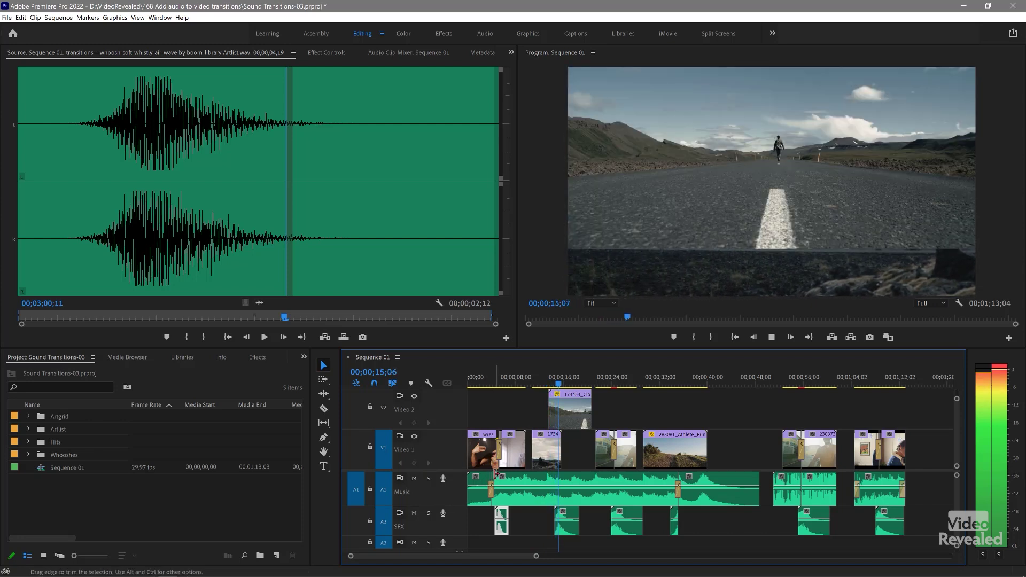
{"action": "key", "text": "space"}
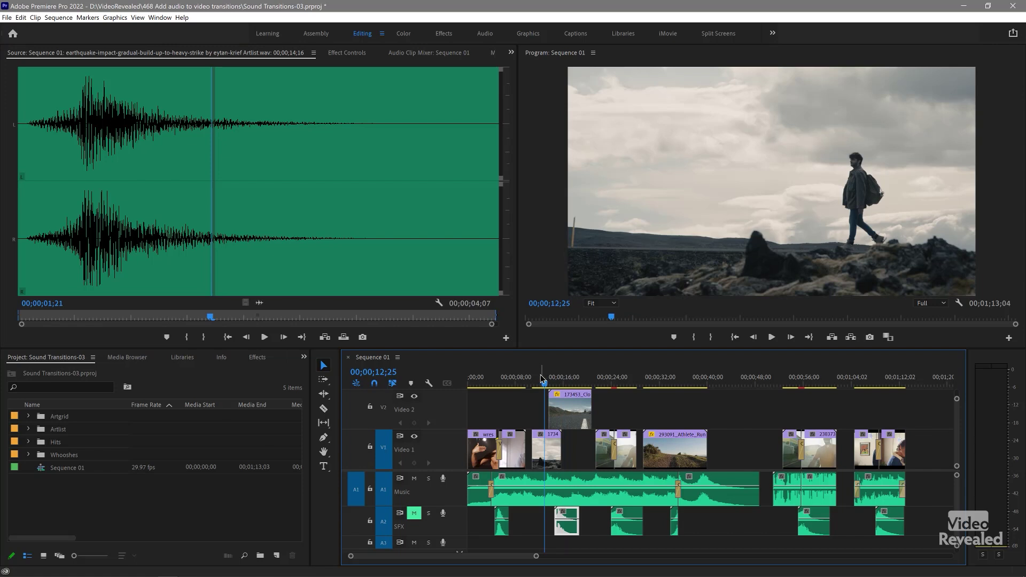
{"action": "key", "text": "space"}
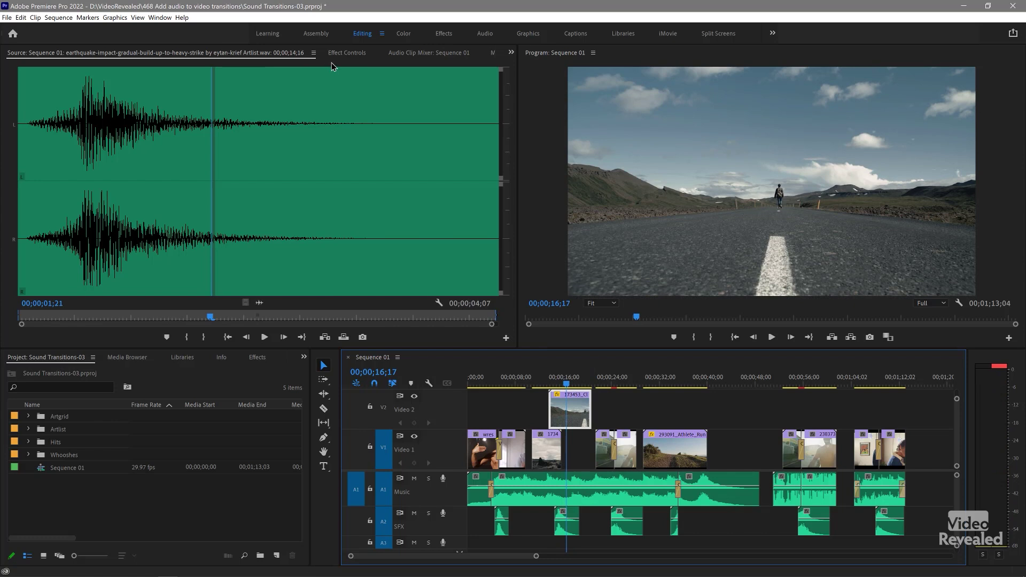
Step: Examine the Position keyframes of the road clip on Video 2, then play its drop-in transition
{"action": "left_click", "coordinate": [348, 53]}
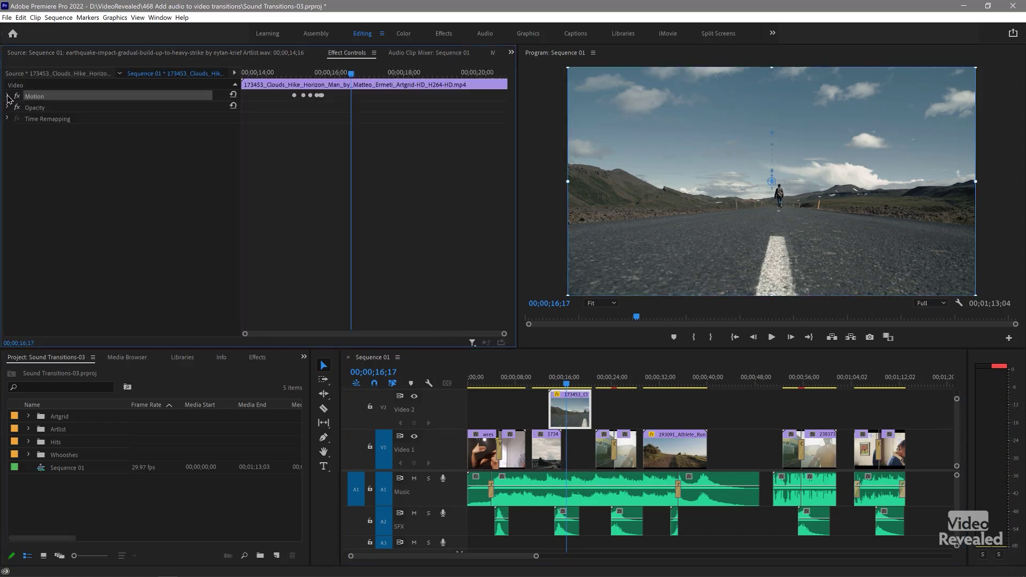
{"action": "left_click_drag", "start_coordinate": [308, 77], "coordinate": [309, 78]}
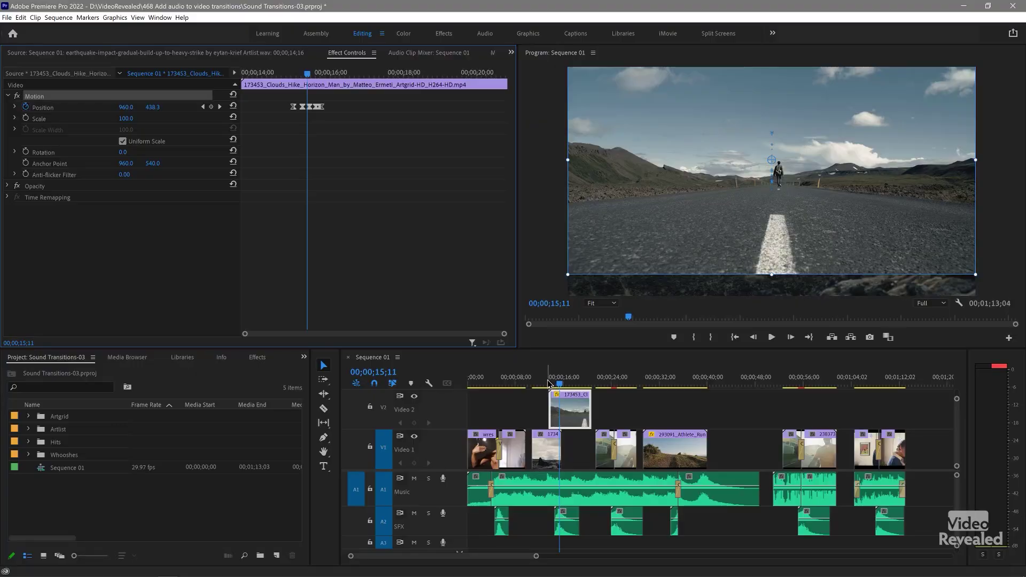
{"action": "left_click", "coordinate": [548, 383]}
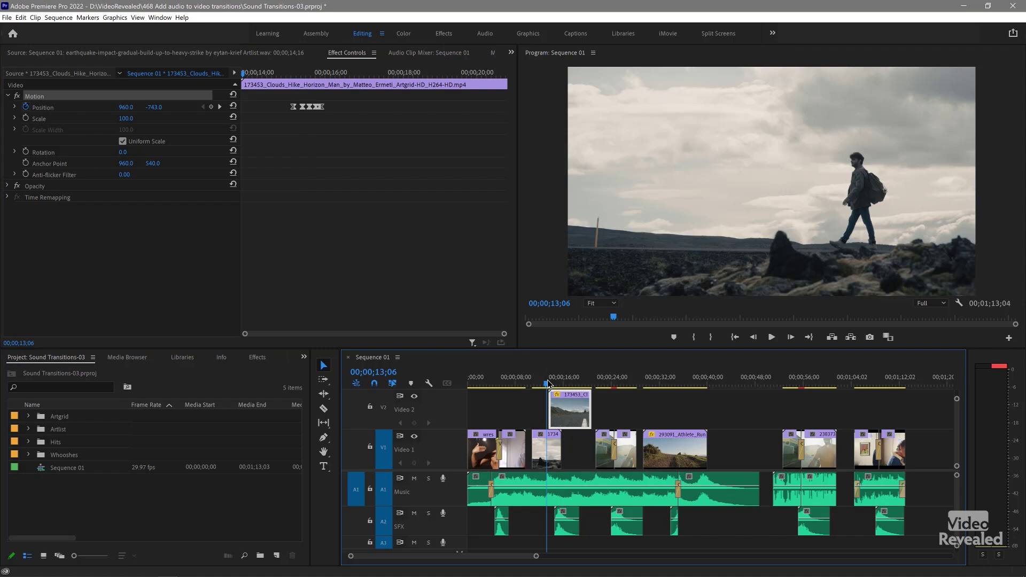
{"action": "key", "text": "space"}
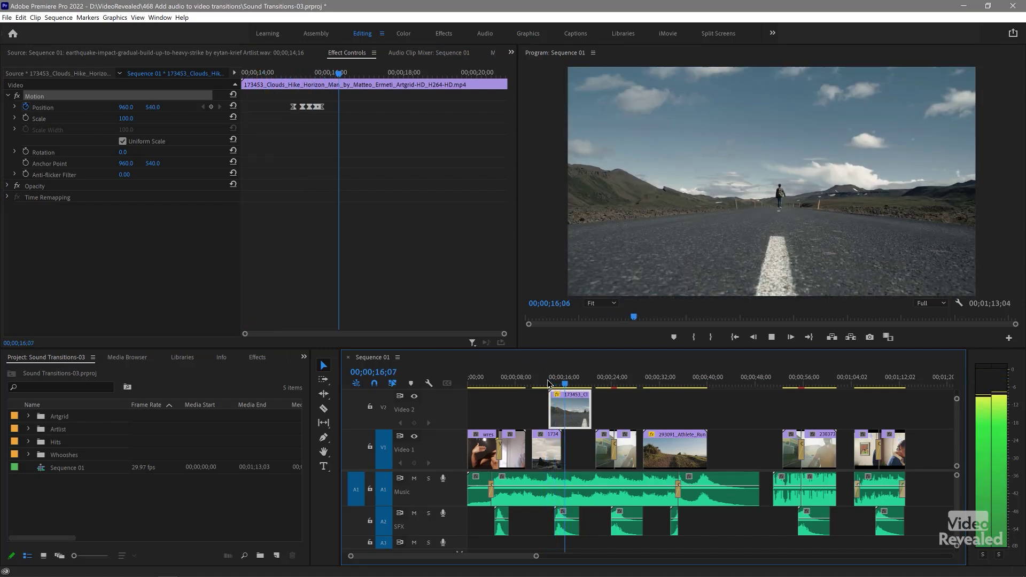
Step: Open the dramatic-spin-reverse-and-hit sound effect under the first couple transition in the Source monitor to view its waveform
{"action": "left_click", "coordinate": [604, 380]}
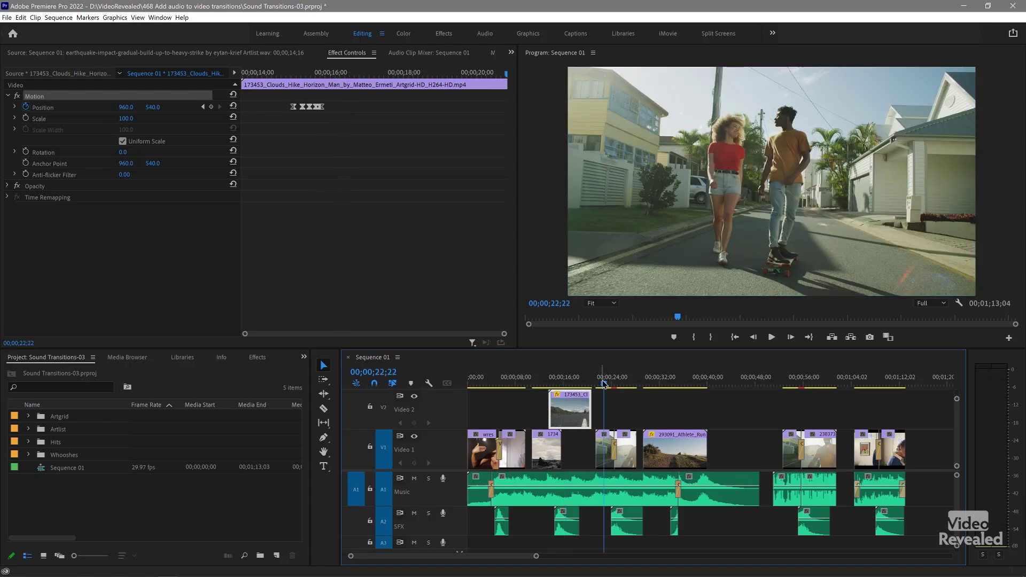
{"action": "key", "text": "equal"}
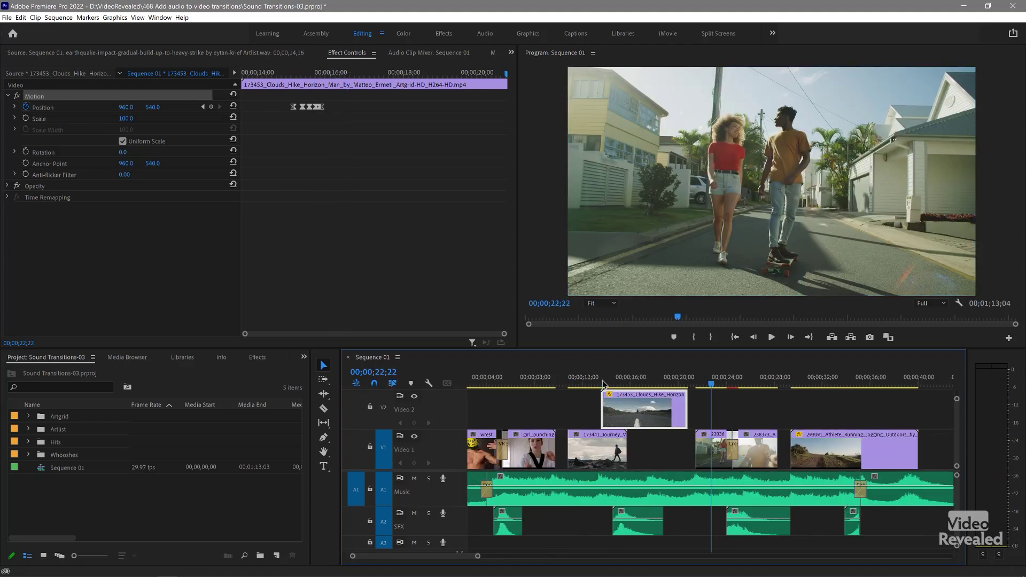
{"action": "scroll", "coordinate": [657, 415], "scroll_direction": "down", "scroll_amount": 5}
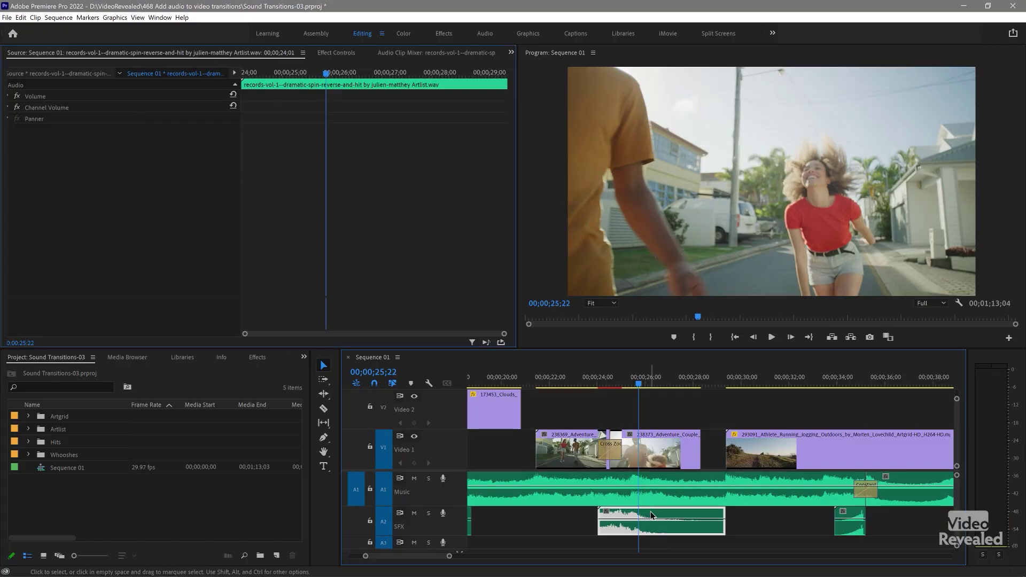
{"action": "double_click", "coordinate": [650, 511]}
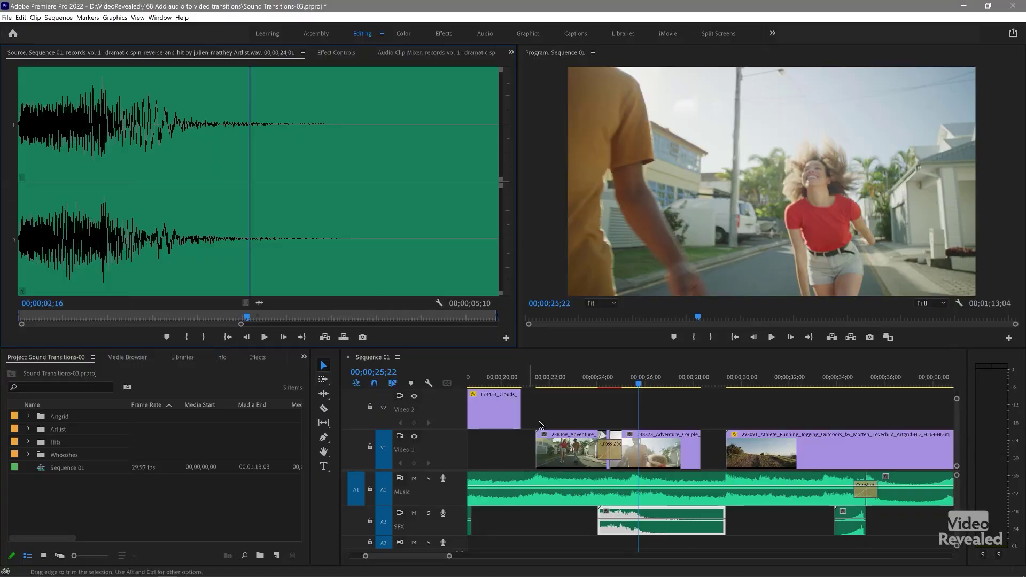
Step: Play the first Cross Zoom transition between the two couple clips repeatedly, checking how the sound effect lines up with it
{"action": "left_click_drag", "start_coordinate": [598, 386], "coordinate": [601, 385]}
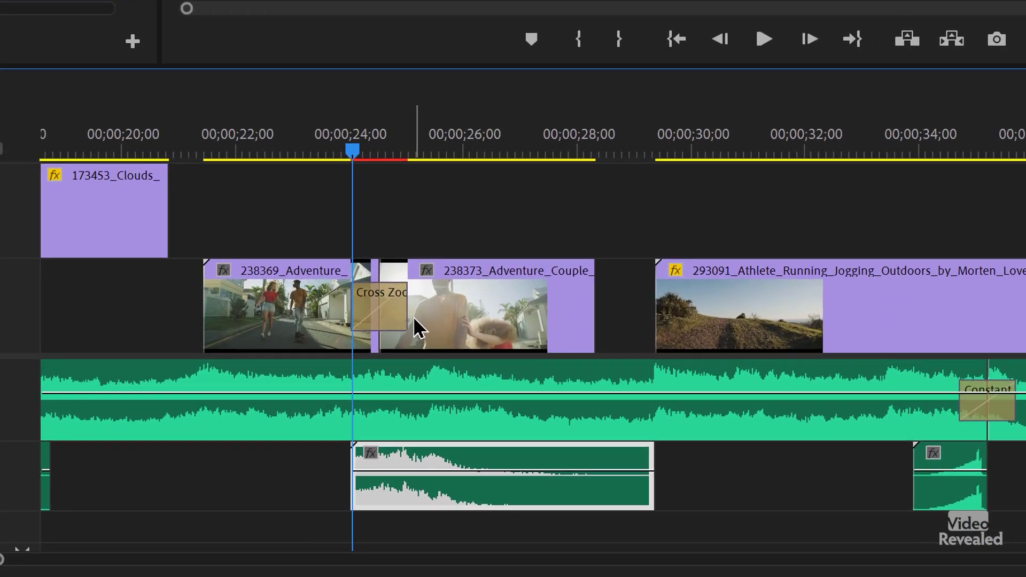
{"action": "scroll", "coordinate": [608, 447], "scroll_direction": "up", "scroll_amount": 3}
{"action": "left_click", "coordinate": [334, 149]}
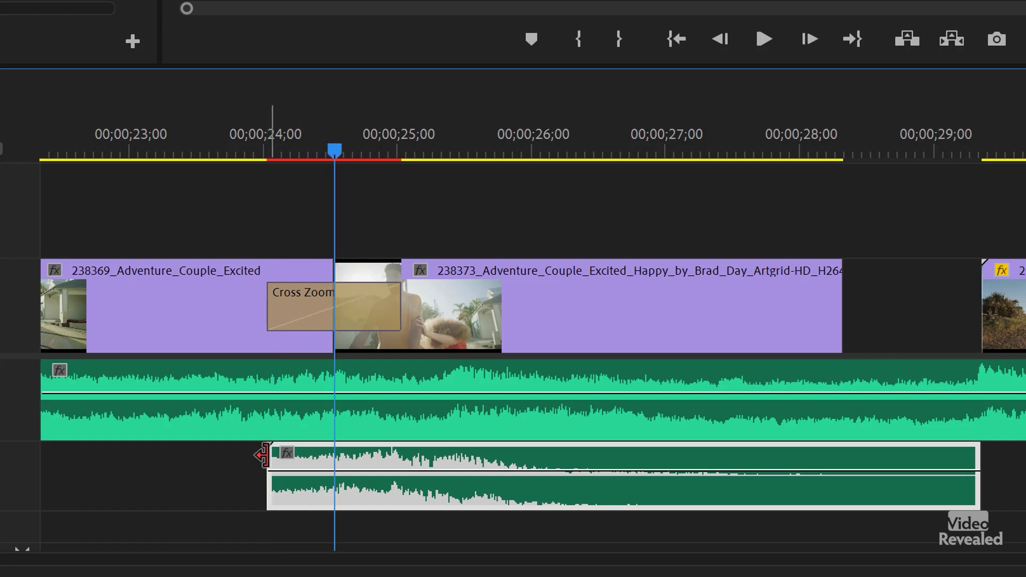
{"action": "left_click", "coordinate": [247, 152]}
{"action": "key", "text": "space"}
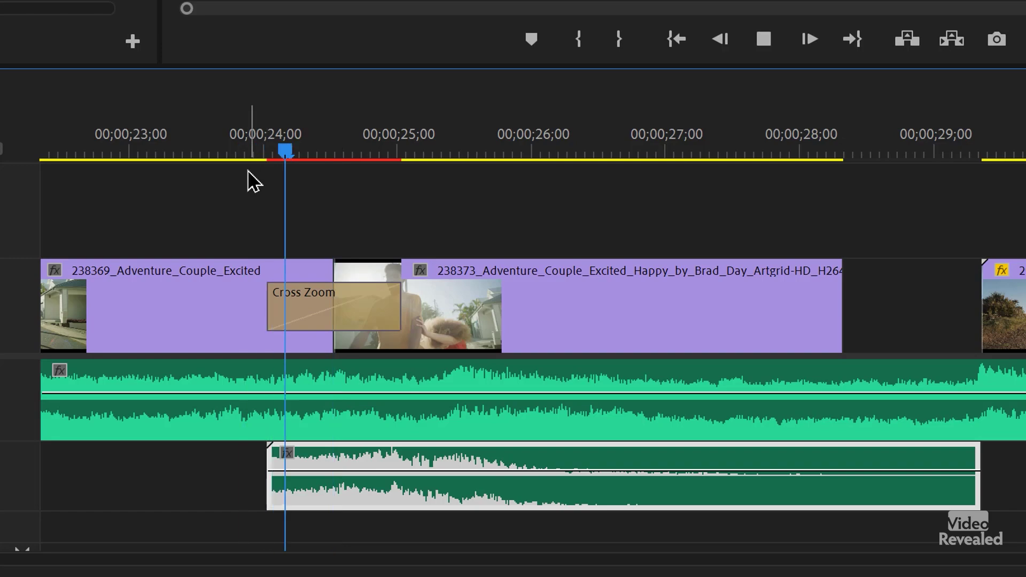
{"action": "key", "text": "space"}
{"action": "left_click", "coordinate": [257, 152]}
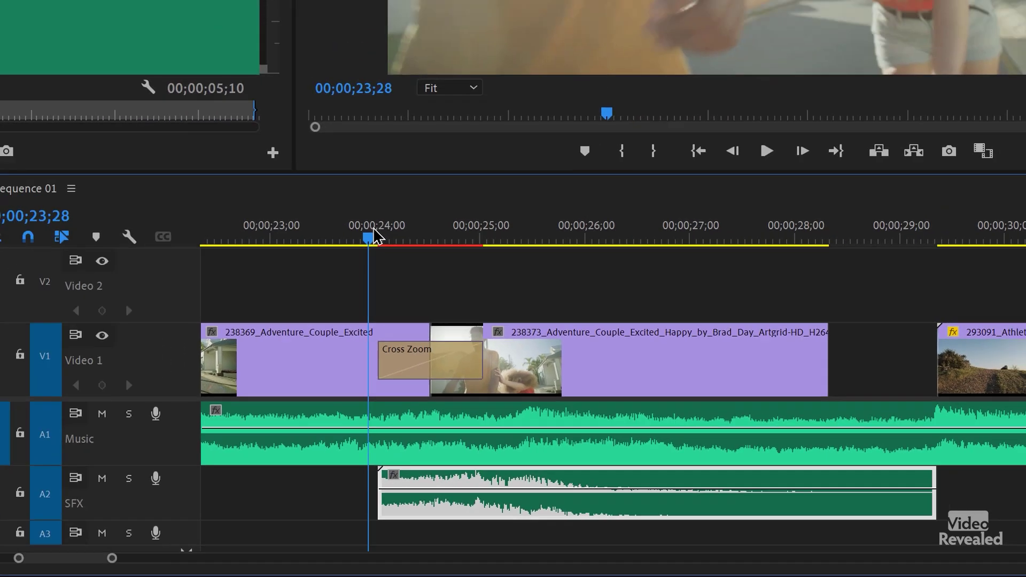
{"action": "key", "text": "space"}
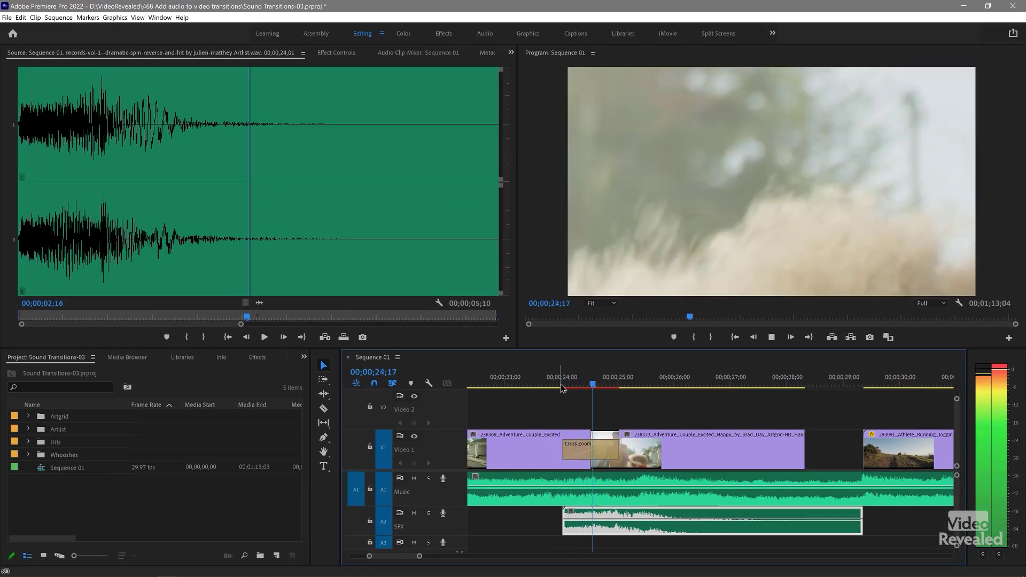
{"action": "left_click", "coordinate": [561, 389]}
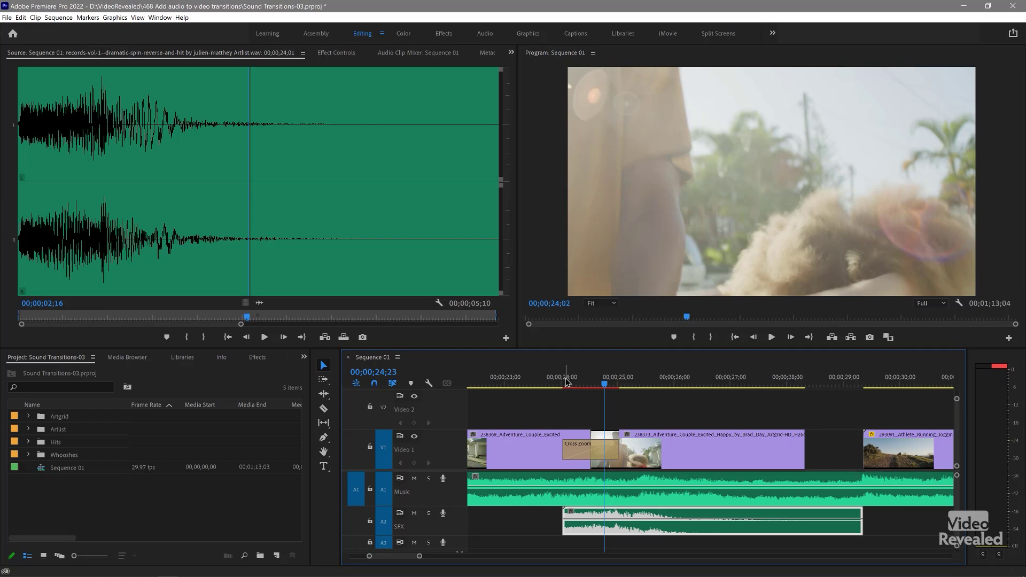
Step: Examine the first Cross Zoom frame by frame, from its start at 00;00;24;01 through the change of picture
{"action": "left_click", "coordinate": [582, 448]}
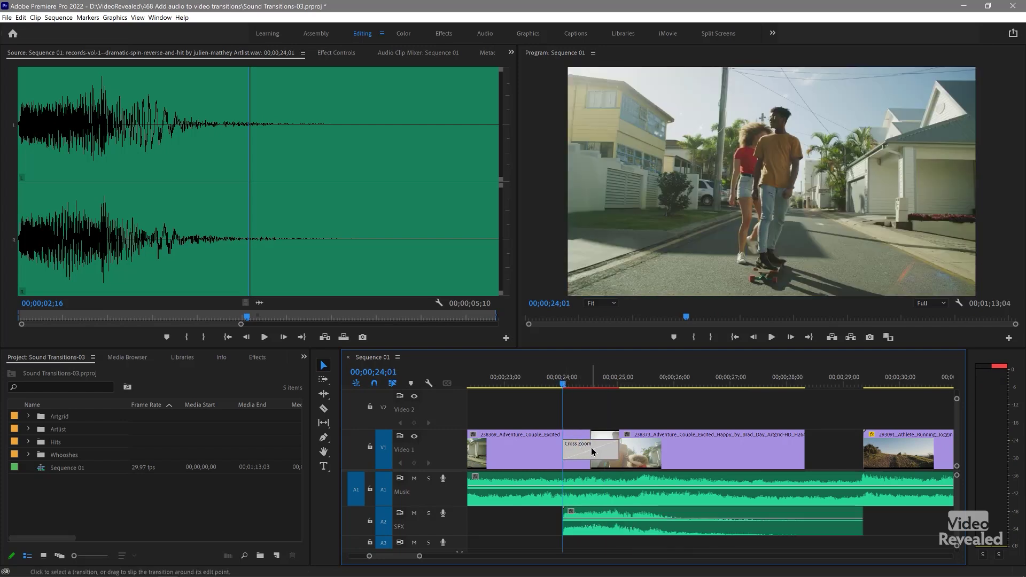
{"action": "key", "text": "Right"}
{"action": "key", "text": "Right"}
{"action": "key", "text": "Right"}
{"action": "key", "text": "Right"}
{"action": "key", "text": "Right"}
{"action": "key", "text": "Right"}
{"action": "key", "text": "Right"}
{"action": "key", "text": "Right"}
{"action": "key", "text": "Right"}
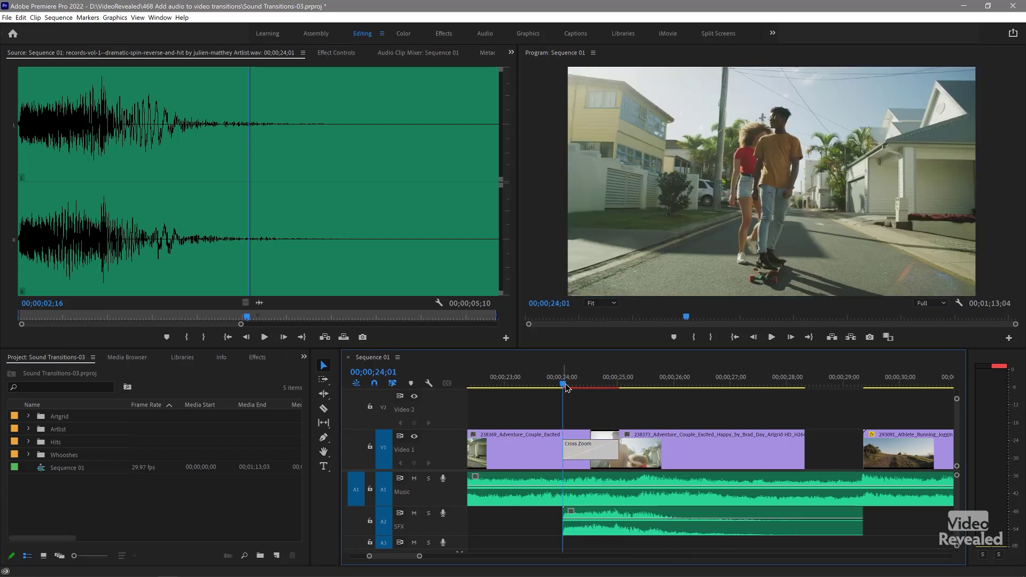
{"action": "left_click_drag", "start_coordinate": [586, 388], "coordinate": [605, 388]}
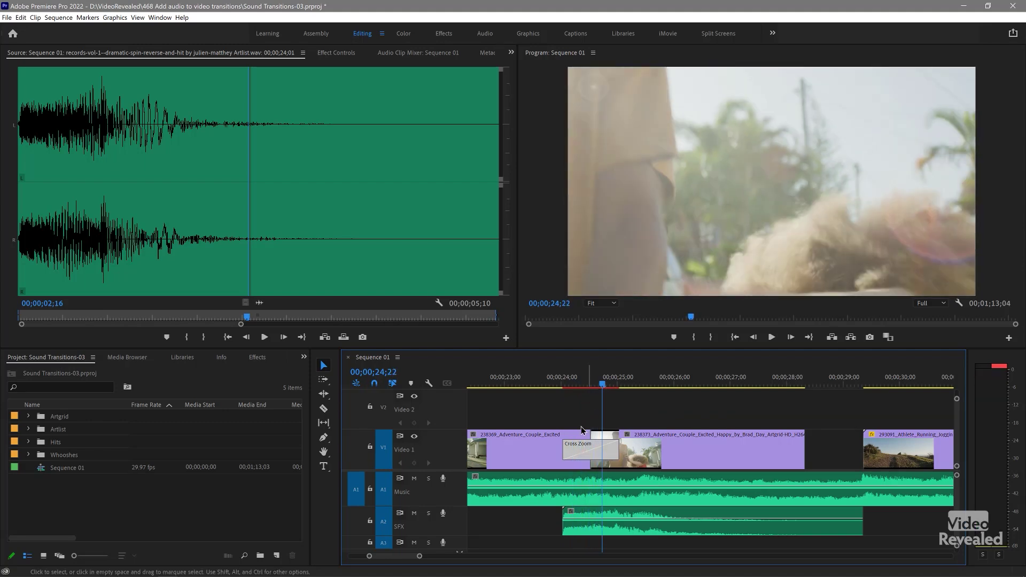
{"action": "left_click", "coordinate": [568, 379]}
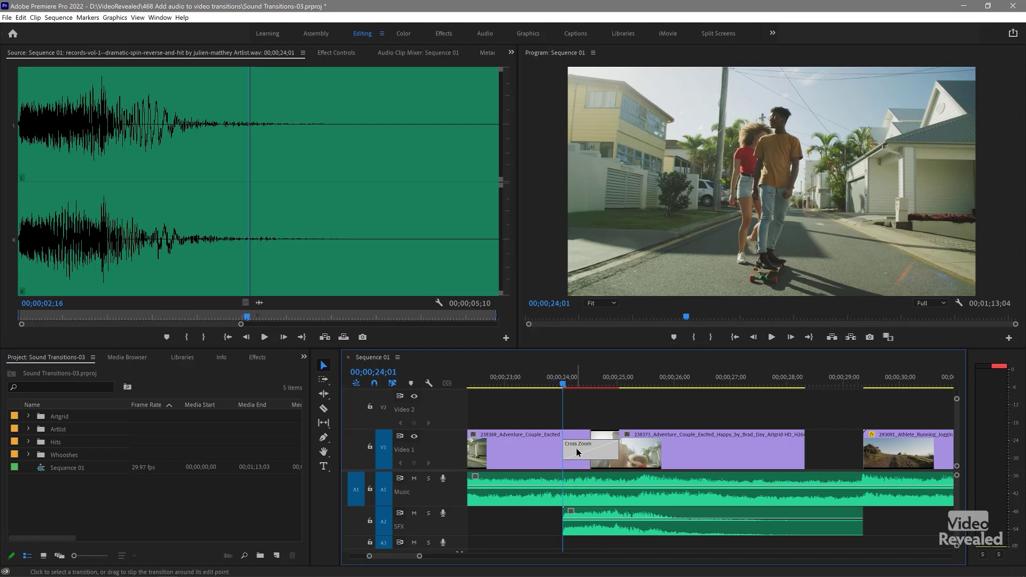
{"action": "key", "text": "minus"}
{"action": "key", "text": "minus"}
{"action": "key", "text": "minus"}
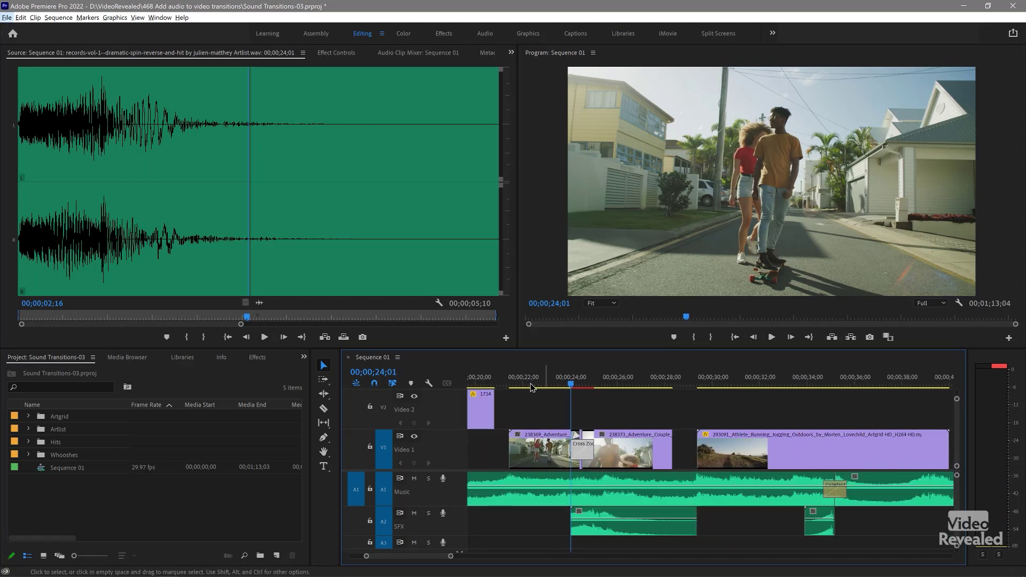
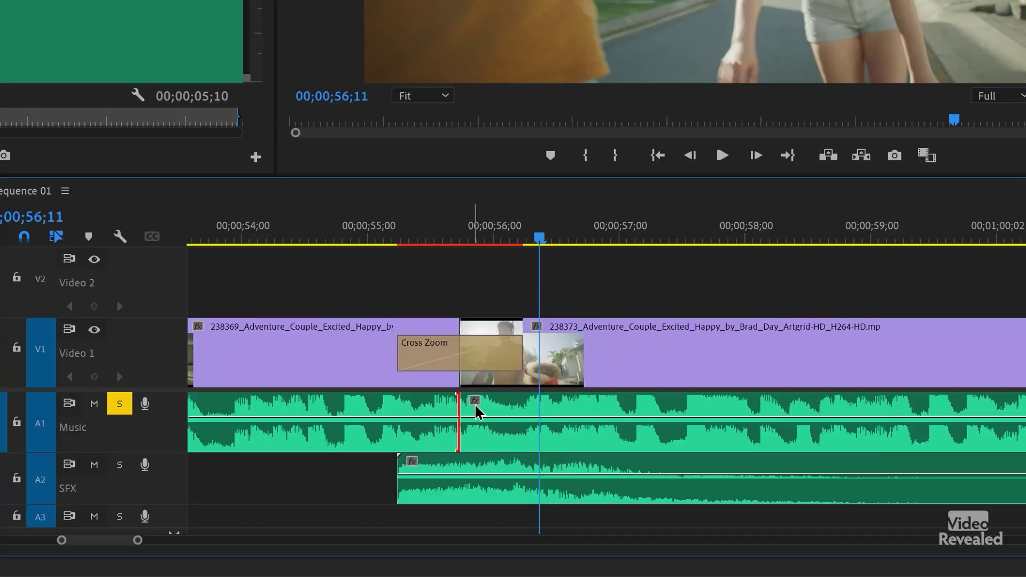
Step: Turn off solo on the Music track and play the second couple Cross Zoom with music and sound effect together
{"action": "left_click", "coordinate": [119, 401]}
{"action": "key", "text": "space"}
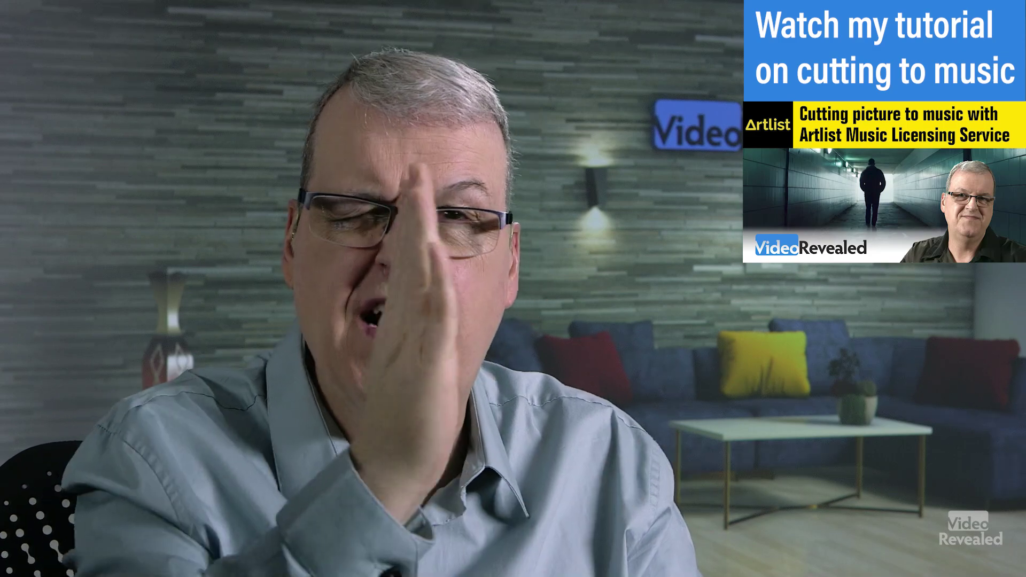
{"action": "key", "text": "space"}
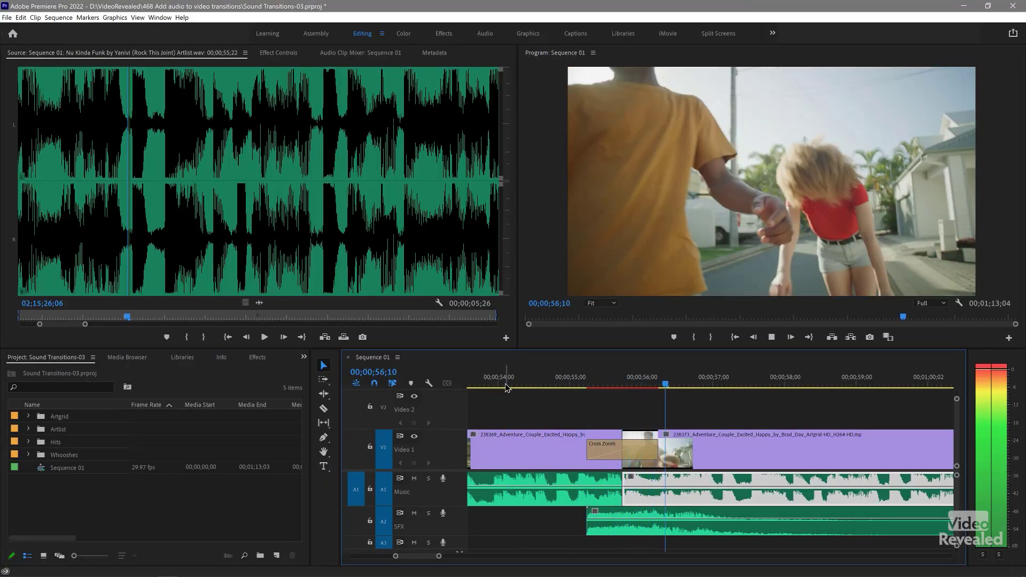
{"action": "key", "text": "space"}
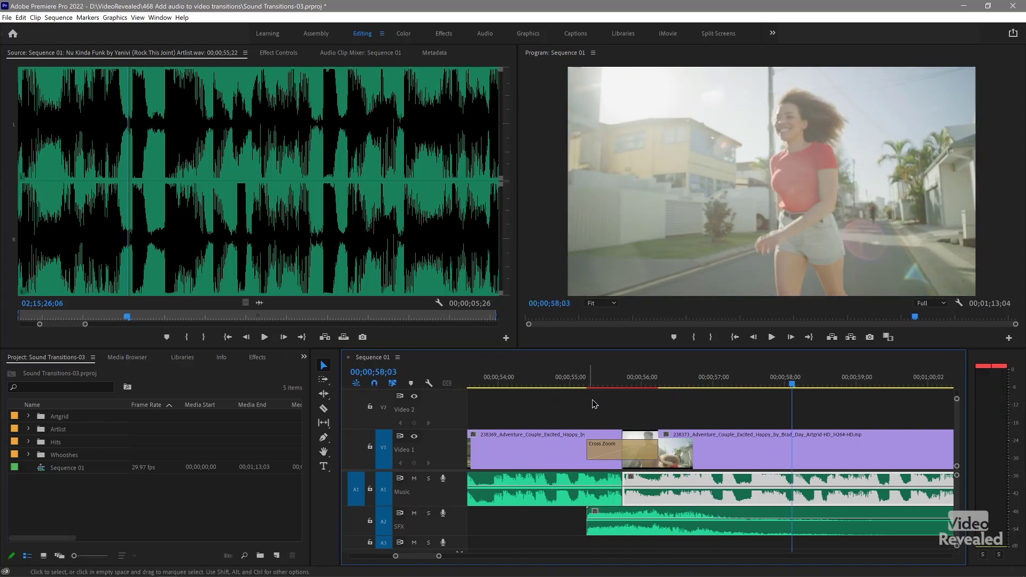
Step: Place the playhead just before the last pair of video clips in the sequence
{"action": "key", "text": "minus"}
{"action": "key", "text": "minus"}
{"action": "scroll", "coordinate": [596, 404], "scroll_direction": "down", "scroll_amount": 4}
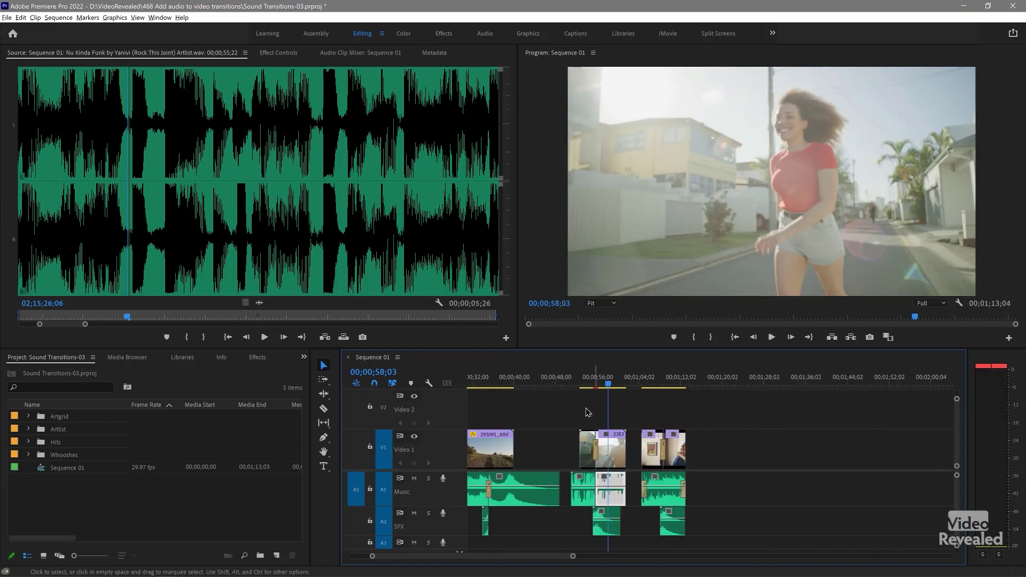
{"action": "left_click", "coordinate": [627, 378]}
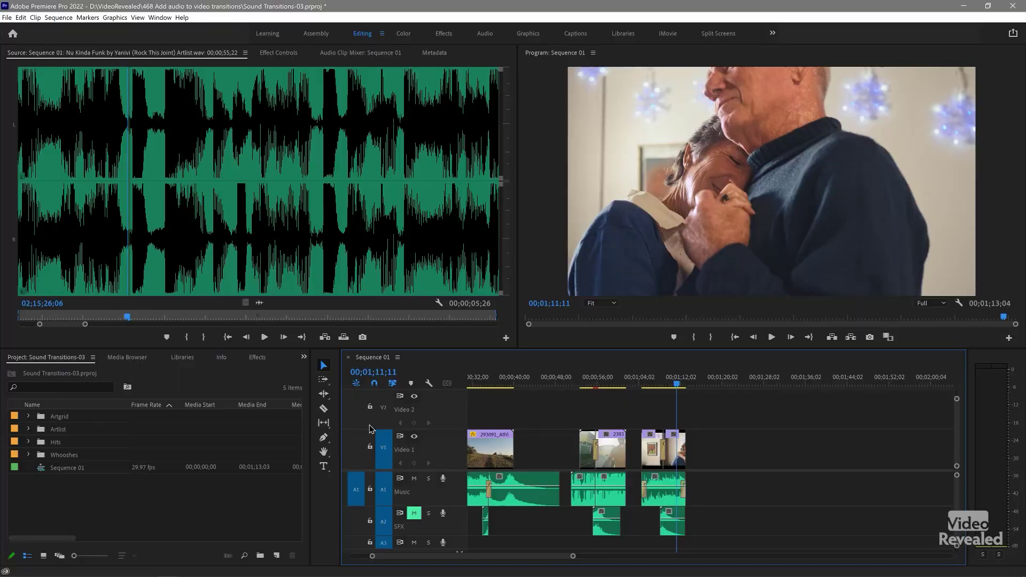
Step: Duplicate the opening pair of clips with their music and whoosh into the empty area after the last clips
{"action": "key", "text": "backslash"}
{"action": "left_click_drag", "start_coordinate": [483, 416], "coordinate": [511, 489]}
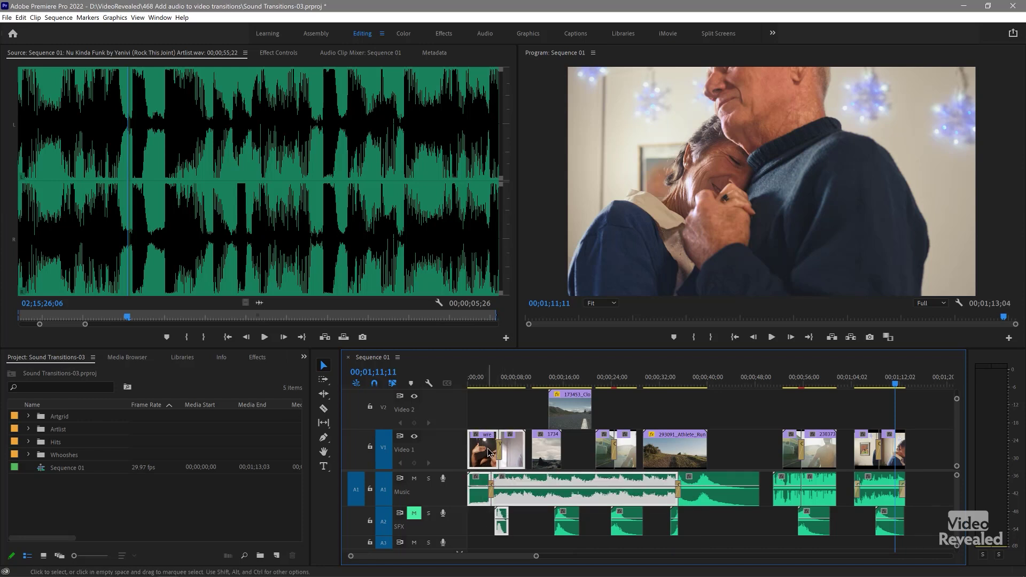
{"action": "scroll", "coordinate": [488, 452], "scroll_direction": "down", "scroll_amount": 2}
{"action": "left_click_drag", "start_coordinate": [481, 447], "coordinate": [828, 455]}
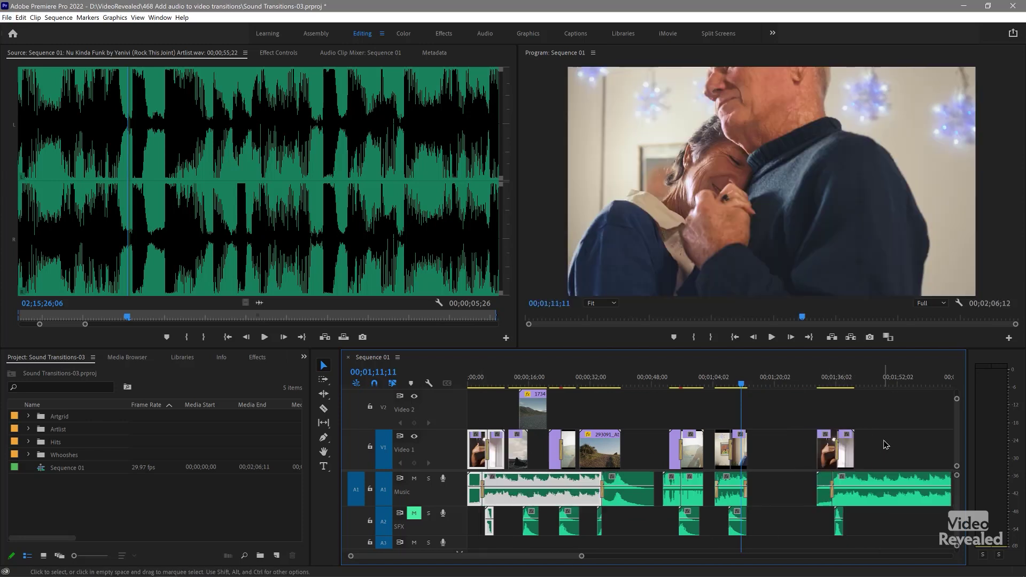
Step: Try to move the copied wrestler clip earlier, away from the punching clip, and undo the move
{"action": "scroll", "coordinate": [864, 493], "scroll_direction": "up", "scroll_amount": 6}
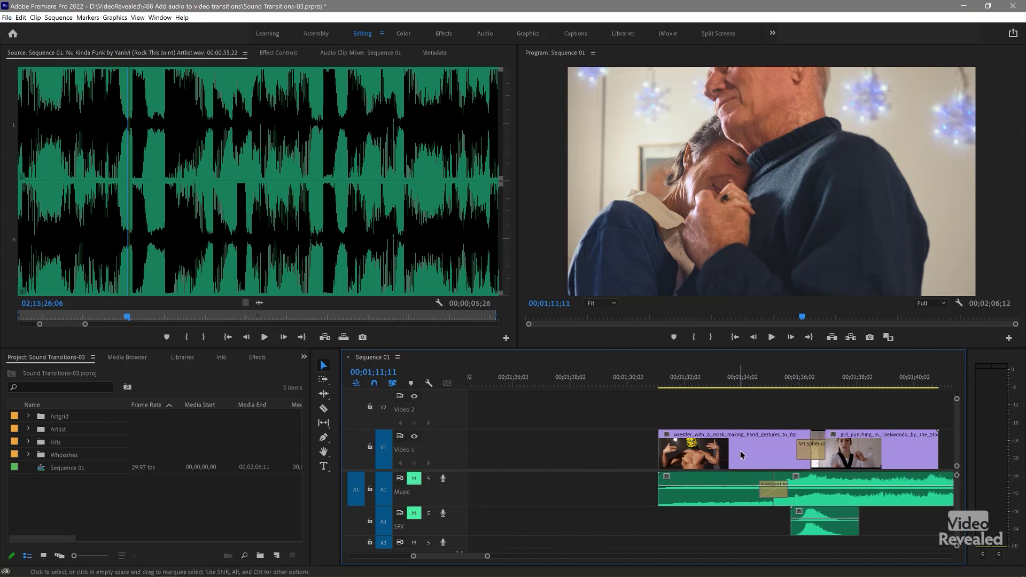
{"action": "left_click_drag", "start_coordinate": [741, 454], "coordinate": [664, 455]}
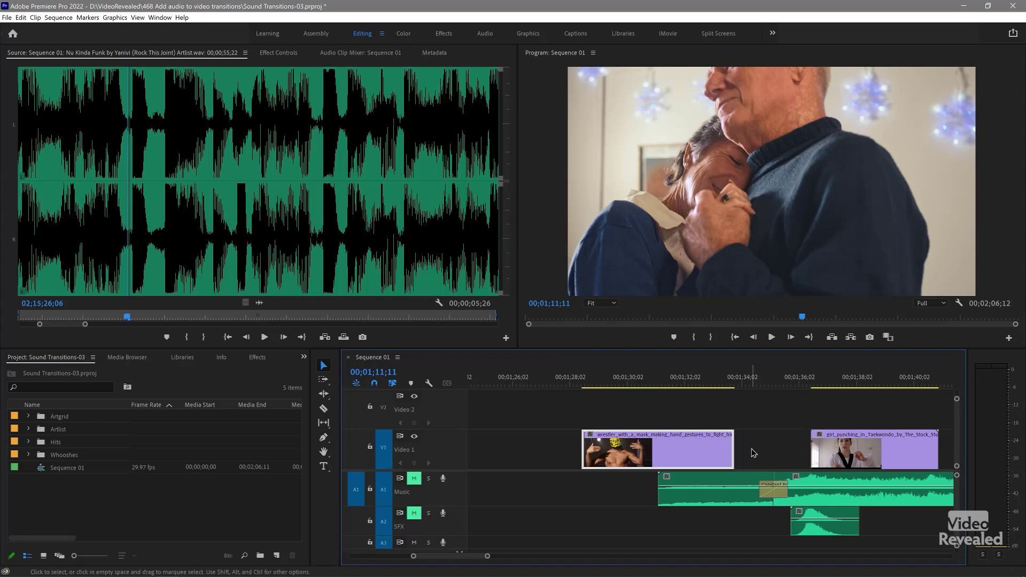
{"action": "key", "text": "ctrl+z"}
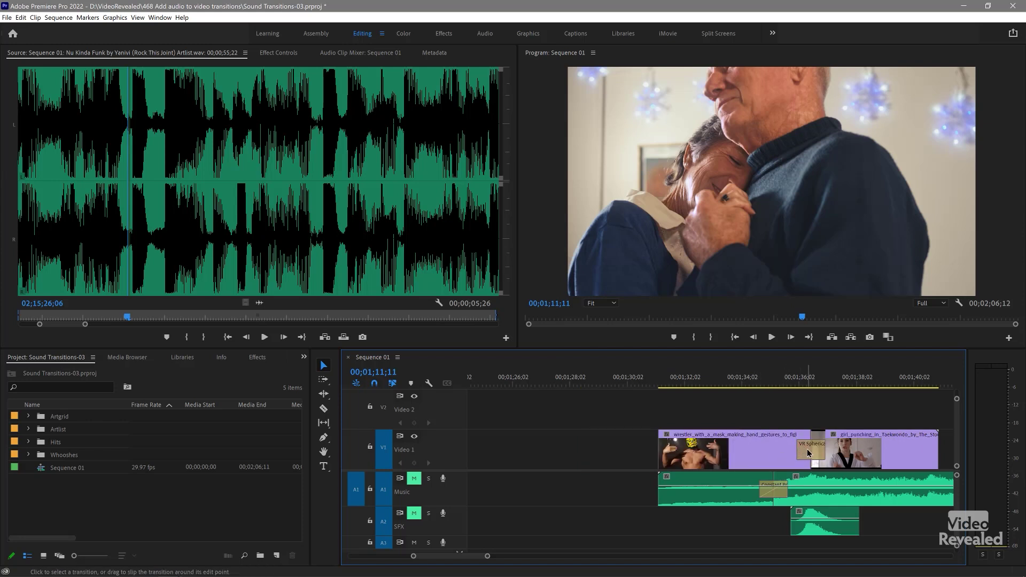
Step: Inspect the copied pair's transition at 00;01;36;17 and its duration setting, leaving the duration as it is
{"action": "mouse_move", "coordinate": [814, 379]}
{"action": "left_mouse_down"}
{"action": "mouse_move", "coordinate": [806, 381]}
{"action": "mouse_move", "coordinate": [815, 380]}
{"action": "left_mouse_up"}
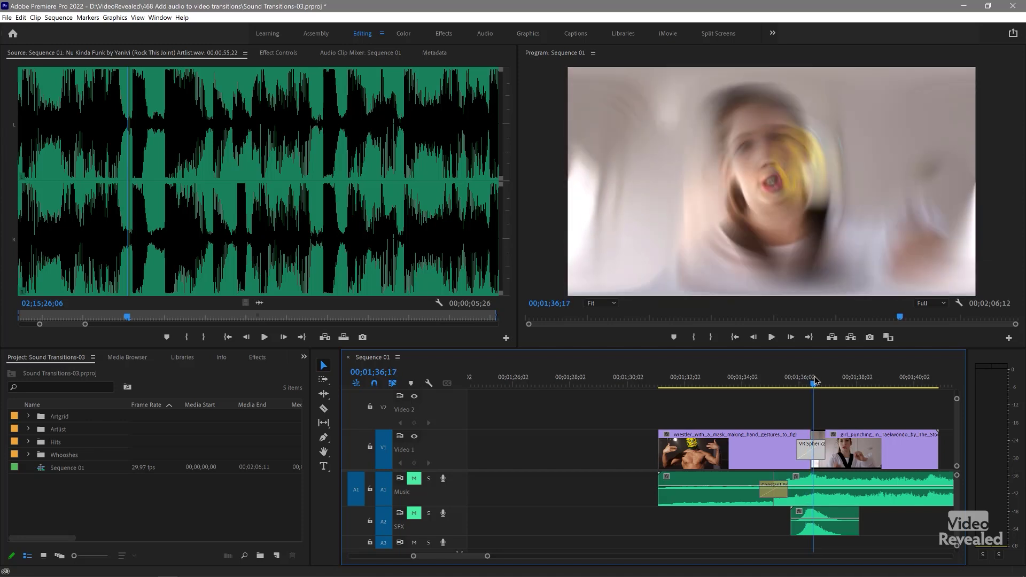
{"action": "double_click", "coordinate": [811, 455]}
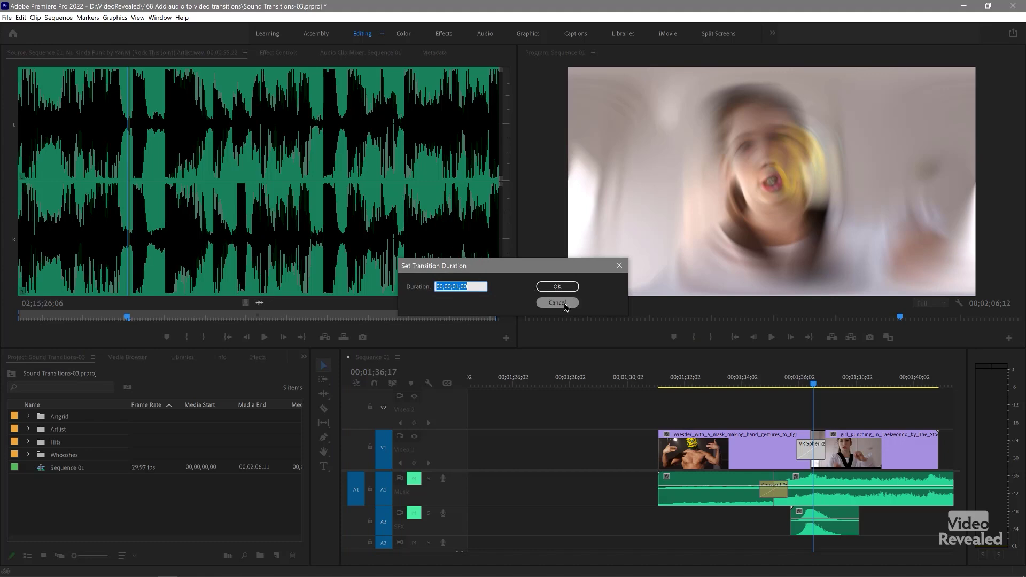
{"action": "key", "text": "Escape"}
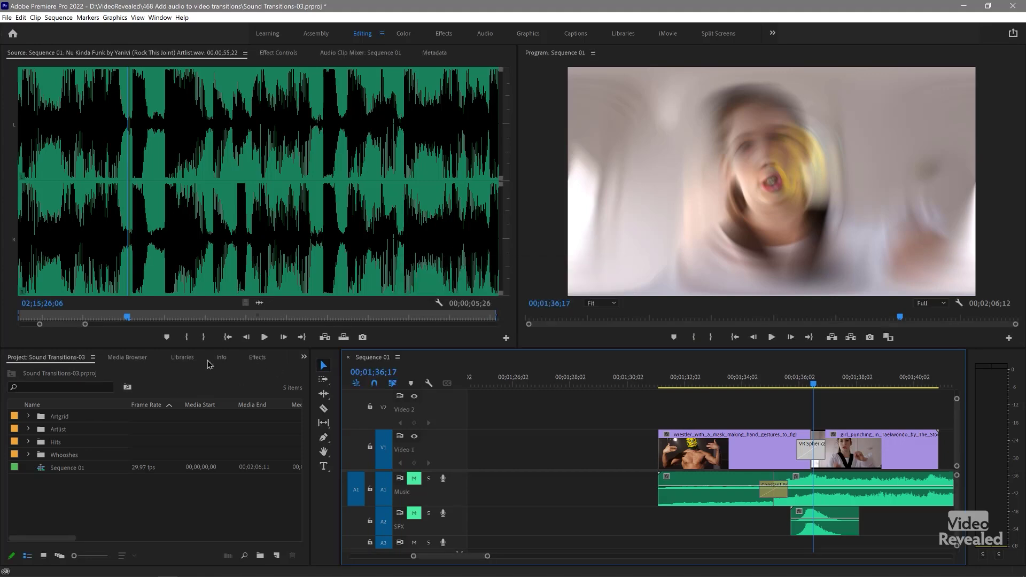
Step: Find and select VR Spherical Blur among the Immersive Video transitions in the effects library
{"action": "left_click", "coordinate": [257, 357]}
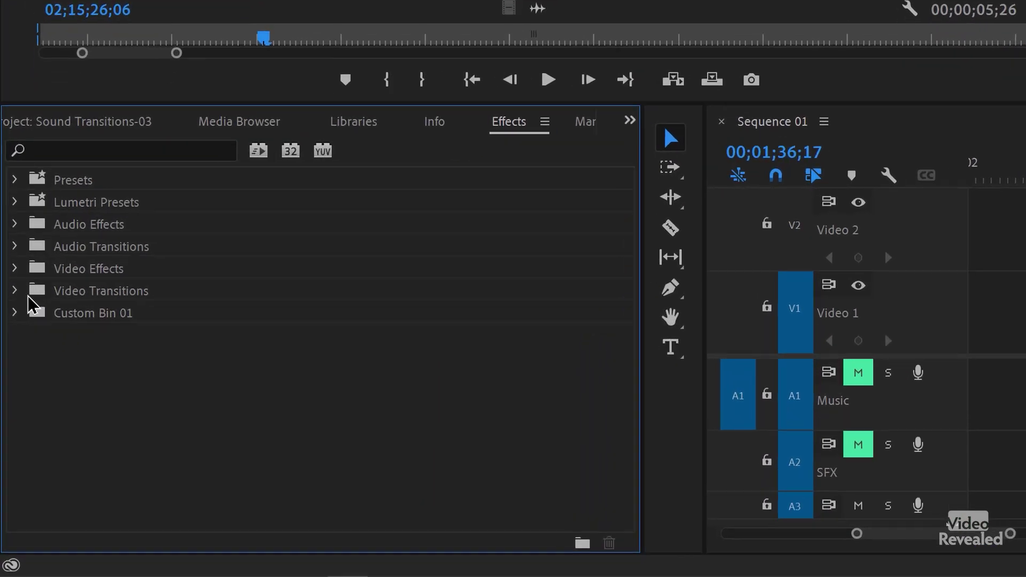
{"action": "left_click", "coordinate": [16, 273]}
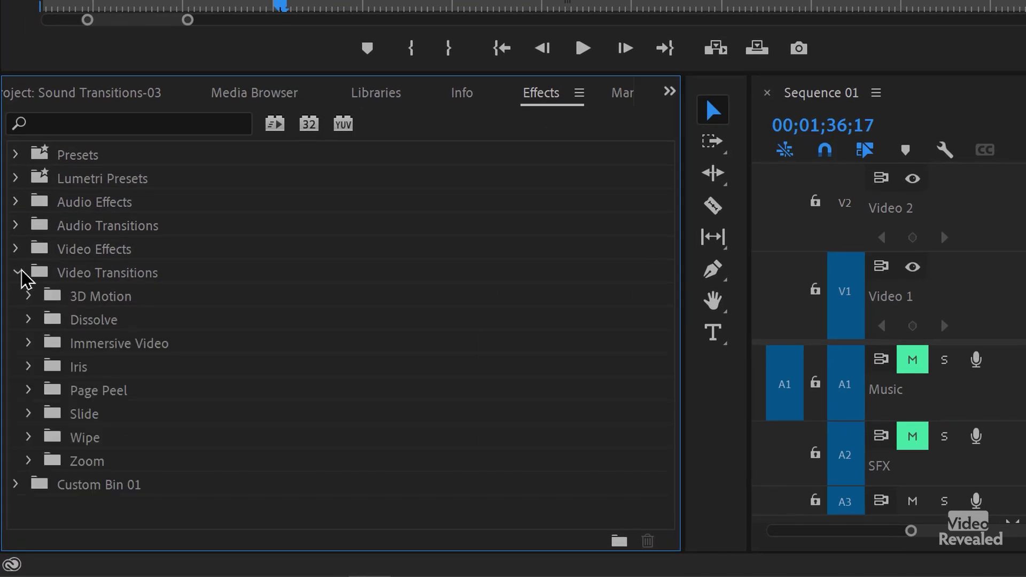
{"action": "left_click", "coordinate": [28, 343]}
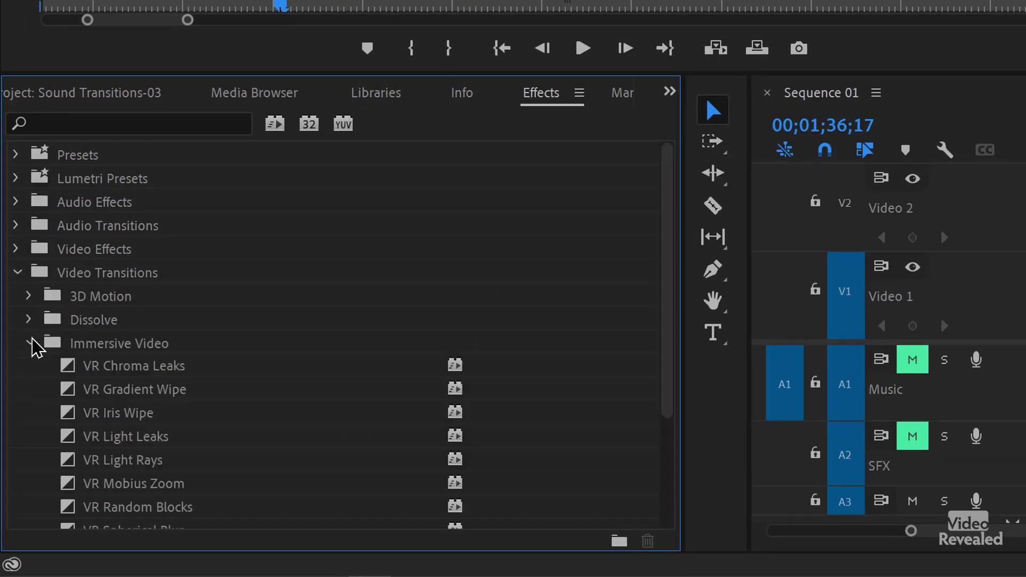
{"action": "scroll", "coordinate": [68, 336], "scroll_direction": "down", "scroll_amount": 3}
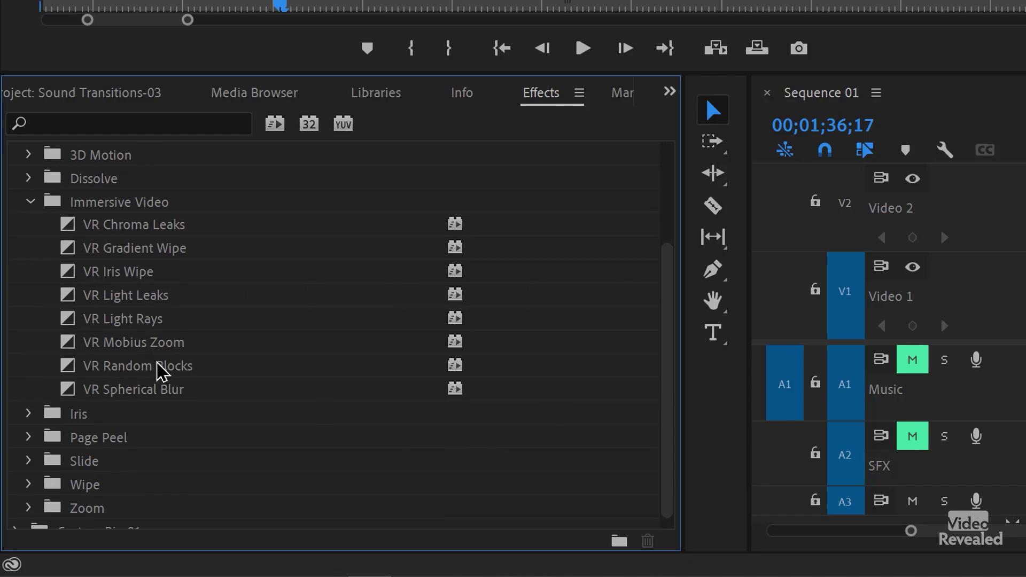
{"action": "left_click", "coordinate": [146, 385]}
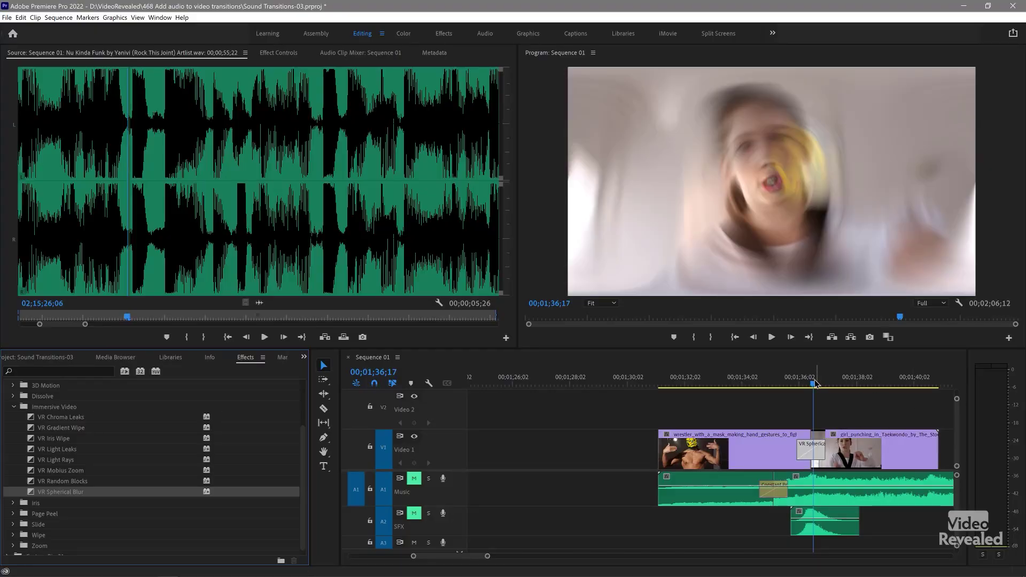
Step: Remove the VR Spherical Blur between the two copied clips and move the wrestler clip earlier to open a gap
{"action": "left_click_drag", "start_coordinate": [814, 383], "coordinate": [813, 418]}
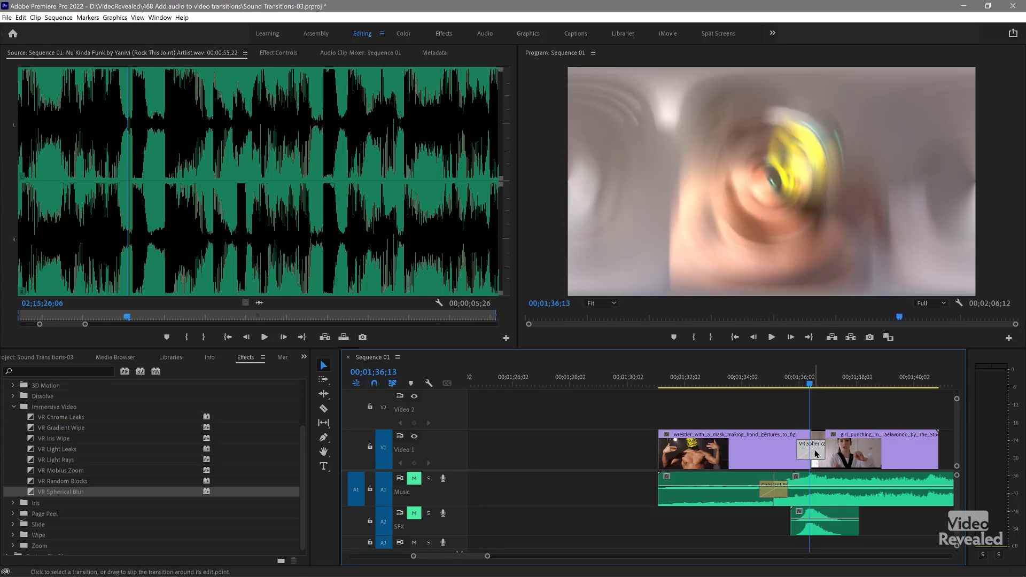
{"action": "key", "text": "ctrl+z"}
{"action": "key", "text": "ctrl+z"}
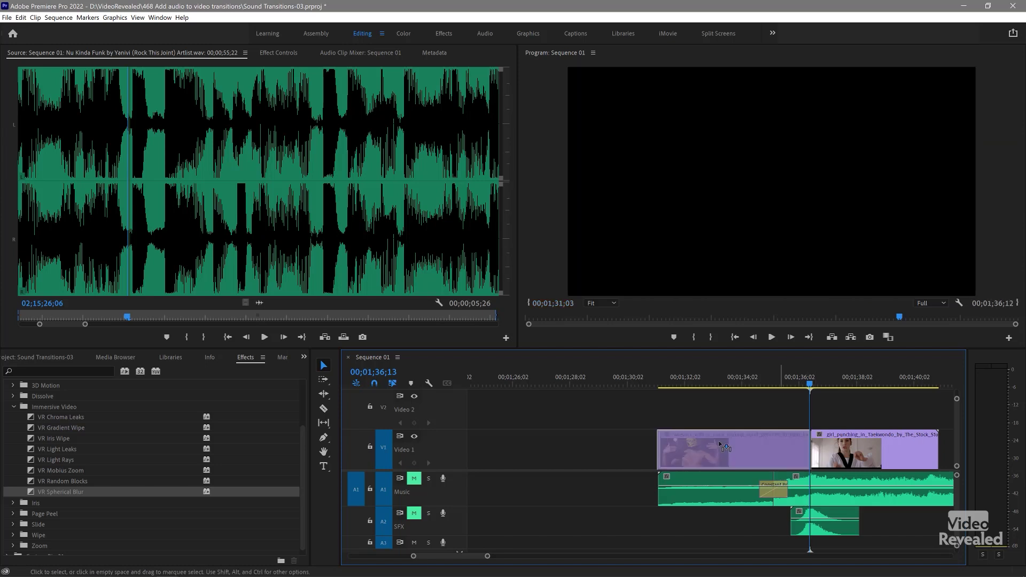
Step: Extend the wrestler clip's end and pull the punching clip's start earlier within the gap to reveal extra footage
{"action": "left_click", "coordinate": [703, 383]}
{"action": "left_click_drag", "start_coordinate": [727, 439], "coordinate": [743, 439]}
{"action": "left_click_drag", "start_coordinate": [809, 449], "coordinate": [778, 407]}
Step: Find the punch movement in the girl's clip and trim the clip's start to 00;01;36;15
{"action": "left_click_drag", "start_coordinate": [705, 383], "coordinate": [722, 384]}
{"action": "left_click", "coordinate": [794, 385]}
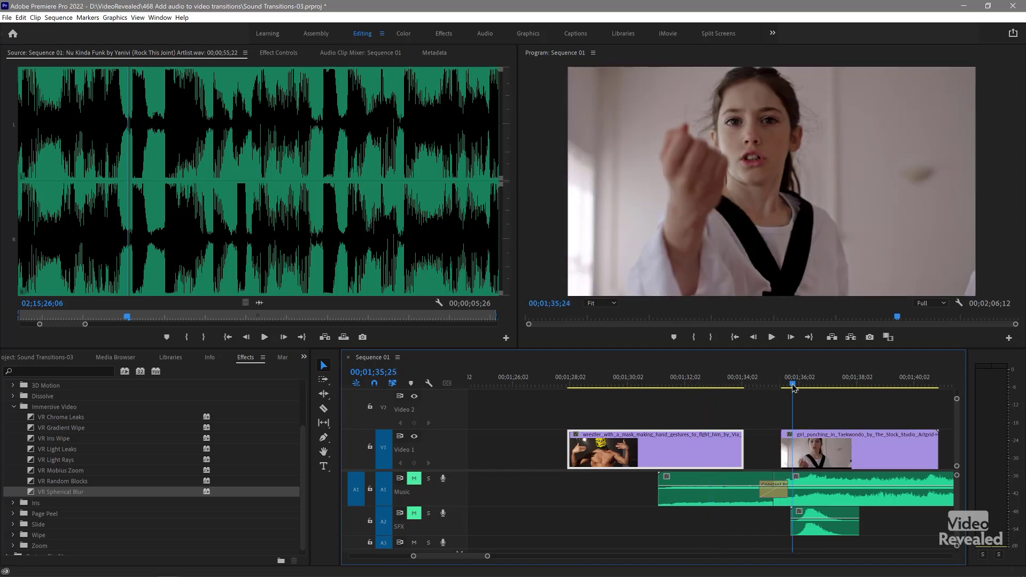
{"action": "mouse_move", "coordinate": [800, 386]}
{"action": "left_mouse_down"}
{"action": "mouse_move", "coordinate": [823, 386]}
{"action": "mouse_move", "coordinate": [812, 384]}
{"action": "left_mouse_up"}
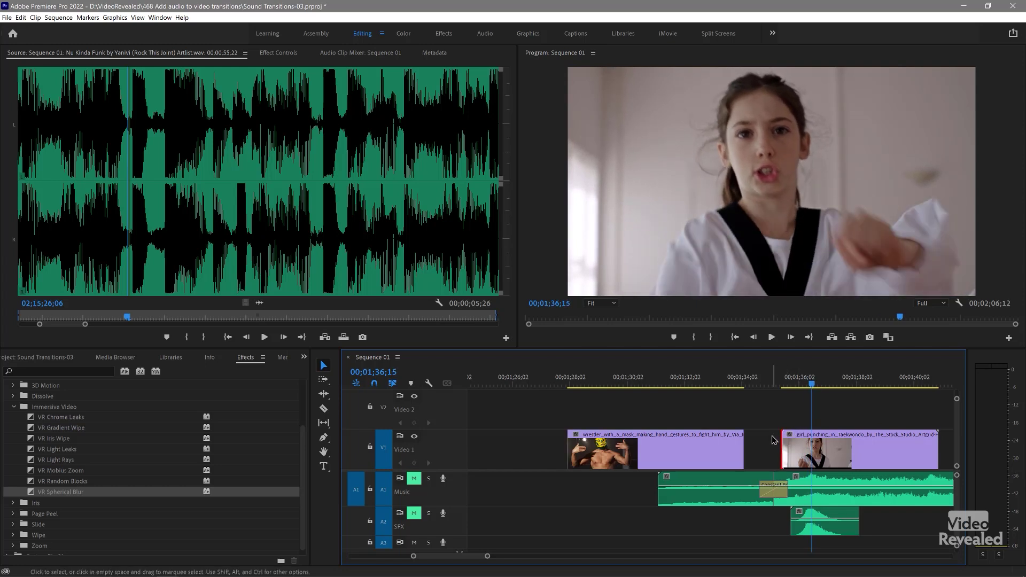
{"action": "key", "text": "e"}
Step: Extend the wrestler clip's end, butt the punching clip against it, and play the wrestler's movement before the cut
{"action": "left_click", "coordinate": [724, 384]}
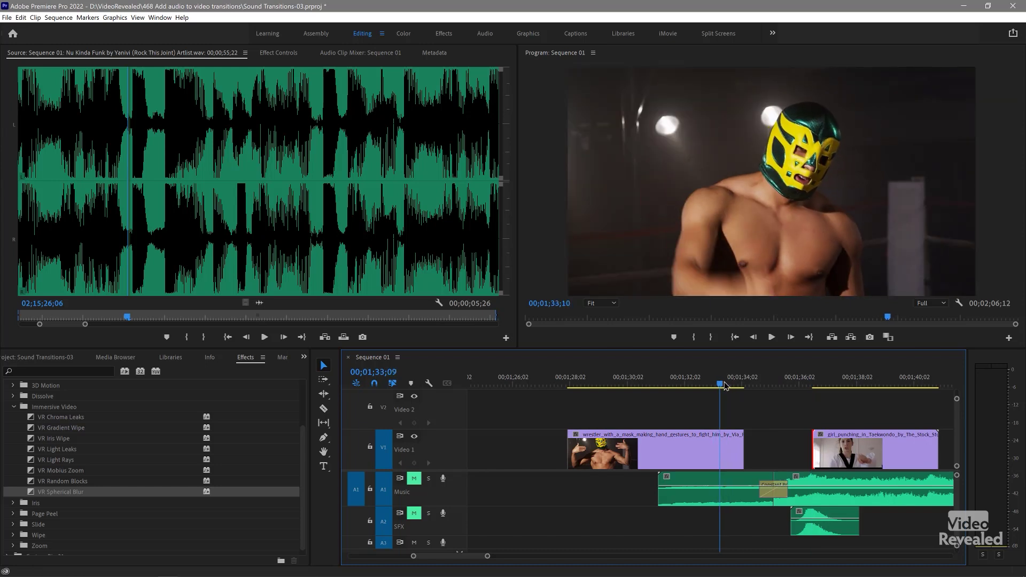
{"action": "left_click_drag", "start_coordinate": [735, 436], "coordinate": [787, 467]}
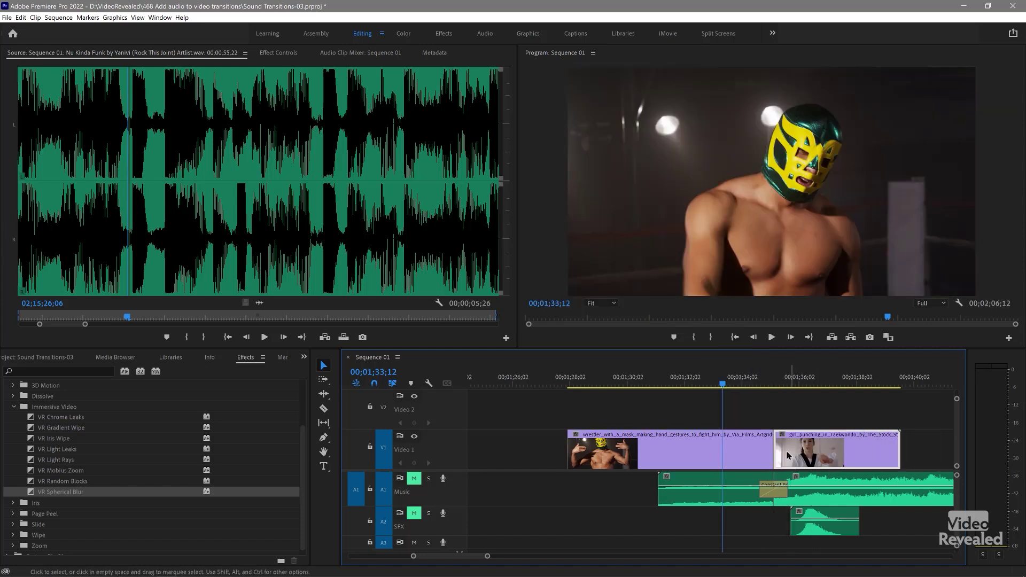
{"action": "mouse_move", "coordinate": [763, 376]}
{"action": "left_mouse_down"}
{"action": "mouse_move", "coordinate": [776, 378]}
{"action": "mouse_move", "coordinate": [752, 380]}
{"action": "left_mouse_up"}
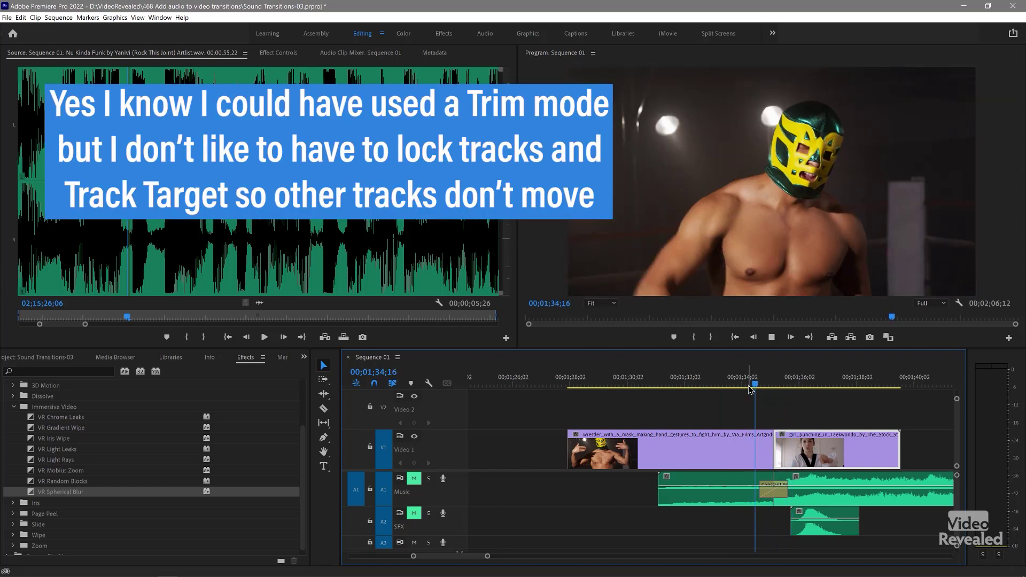
{"action": "left_click", "coordinate": [752, 384]}
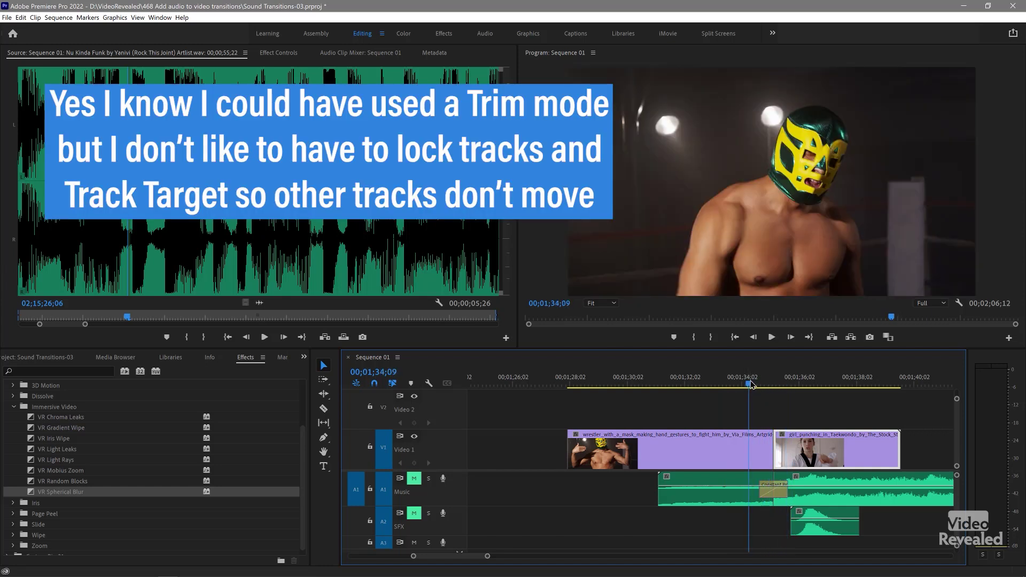
{"action": "key", "text": "space"}
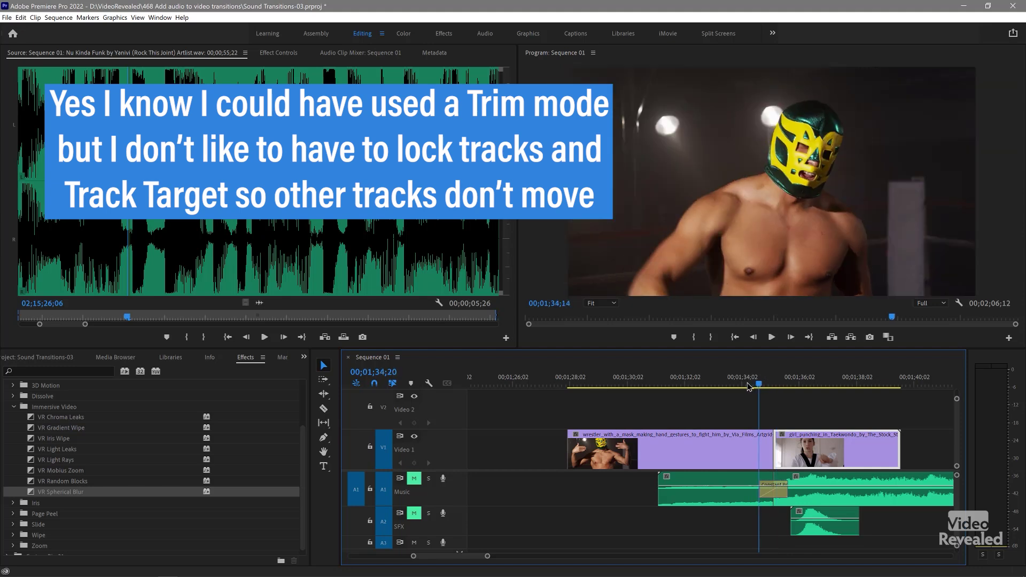
Step: Move the wrestler clip earlier to reopen a gap before the punching clip and extend the wrestler clip's end into it
{"action": "left_click_drag", "start_coordinate": [773, 387], "coordinate": [766, 389]}
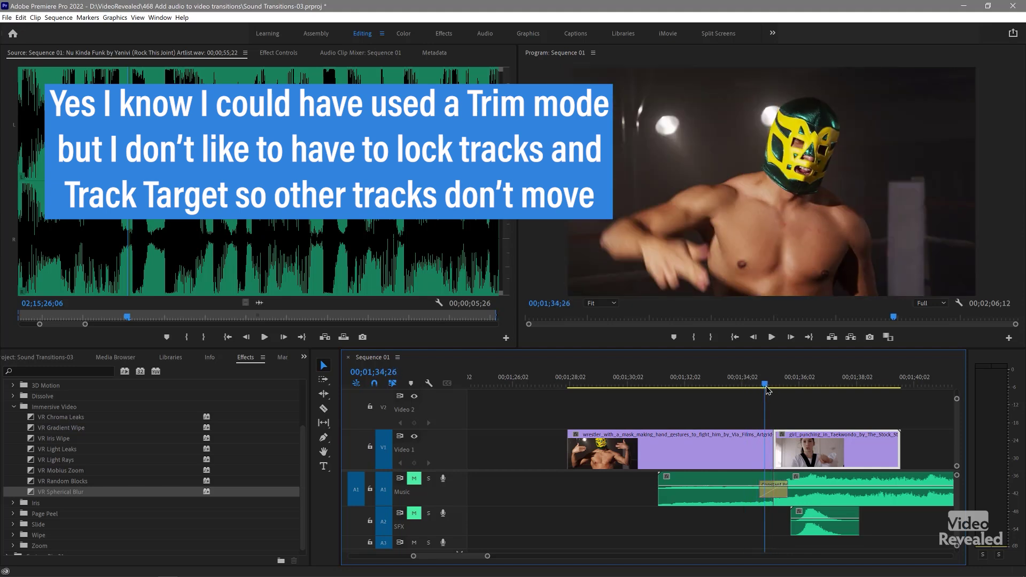
{"action": "mouse_move", "coordinate": [765, 447]}
{"action": "left_mouse_down"}
{"action": "mouse_move", "coordinate": [751, 445]}
{"action": "mouse_move", "coordinate": [765, 444]}
{"action": "left_mouse_up"}
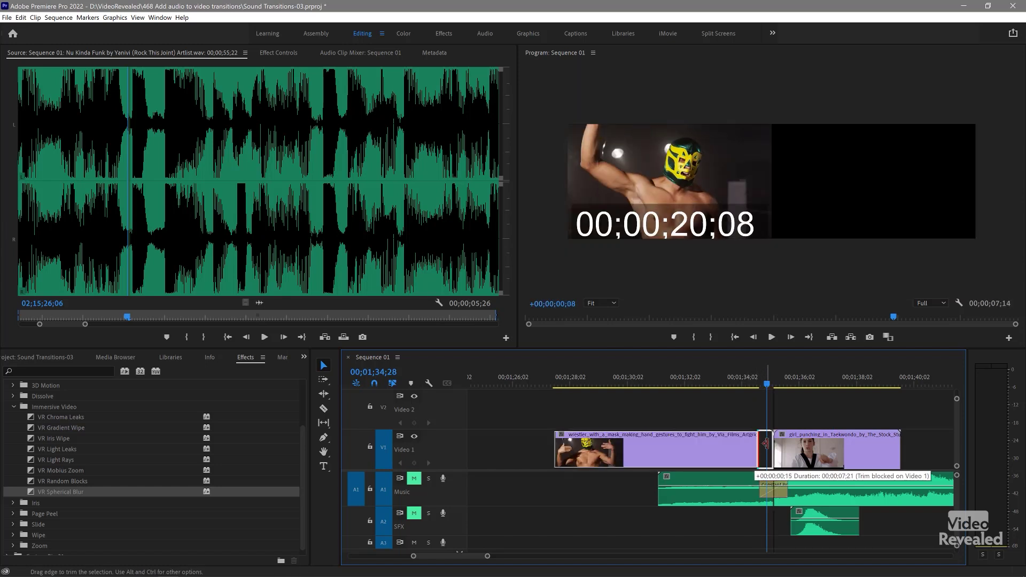
{"action": "left_click_drag", "start_coordinate": [694, 451], "coordinate": [659, 451]}
{"action": "left_click_drag", "start_coordinate": [736, 445], "coordinate": [753, 445]}
Step: Find the wrestler's arm swing past the current end and set the wrestler clip's end at 00;01;34;23
{"action": "left_click", "coordinate": [700, 384]}
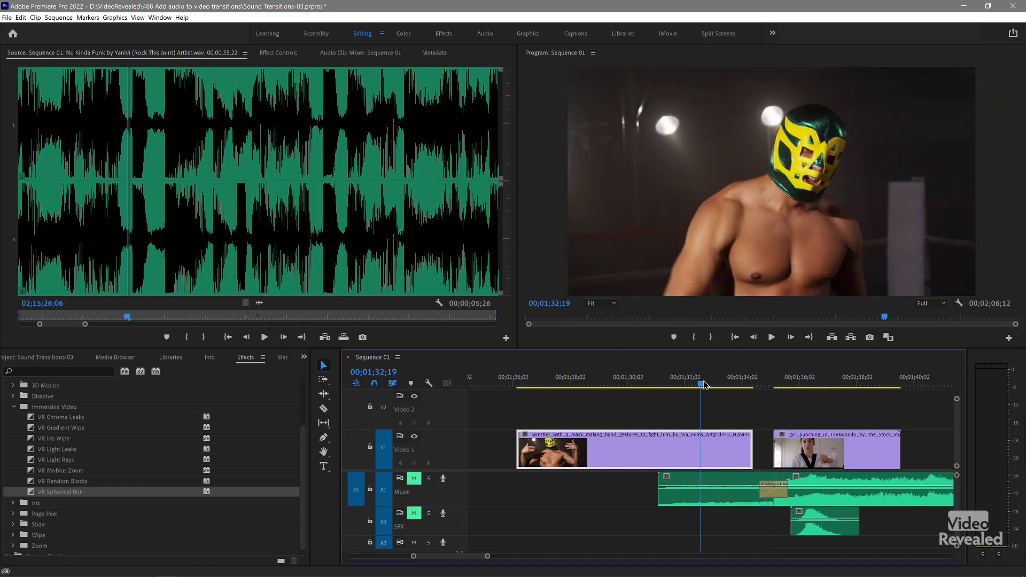
{"action": "left_click_drag", "start_coordinate": [722, 390], "coordinate": [758, 390]}
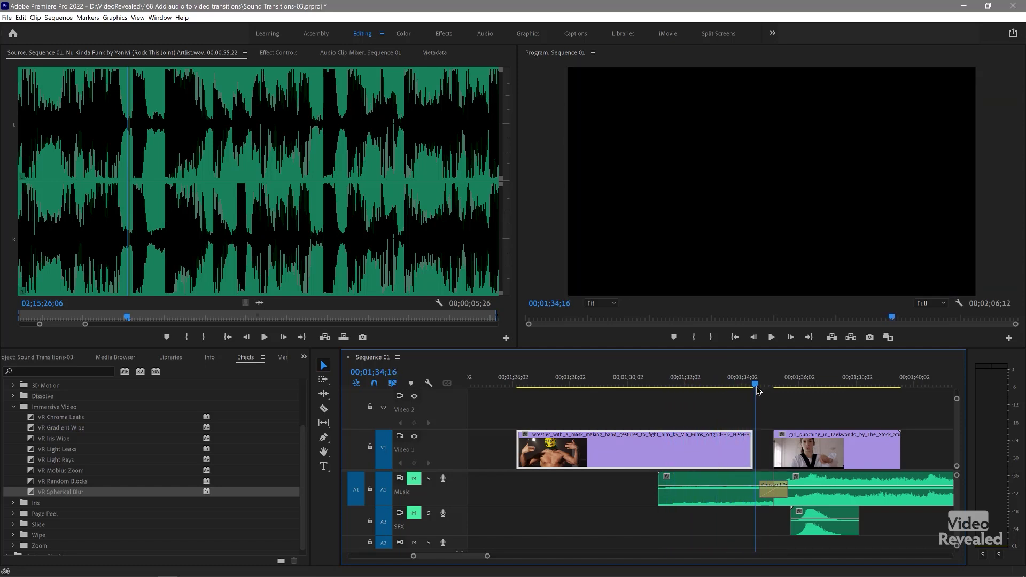
{"action": "left_click_drag", "start_coordinate": [749, 441], "coordinate": [765, 440]}
{"action": "left_click_drag", "start_coordinate": [754, 388], "coordinate": [765, 391]}
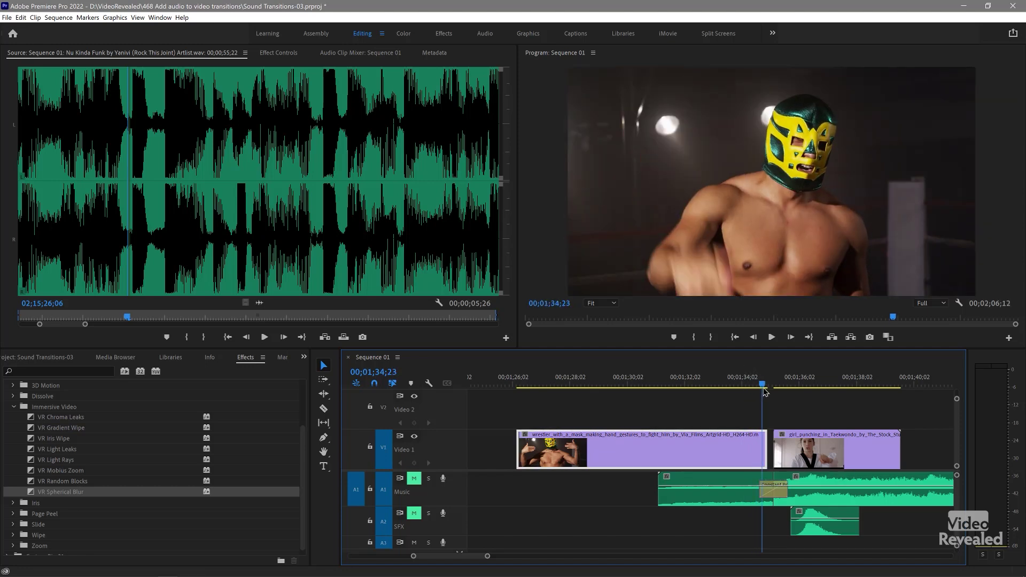
{"action": "left_click_drag", "start_coordinate": [765, 448], "coordinate": [761, 449]}
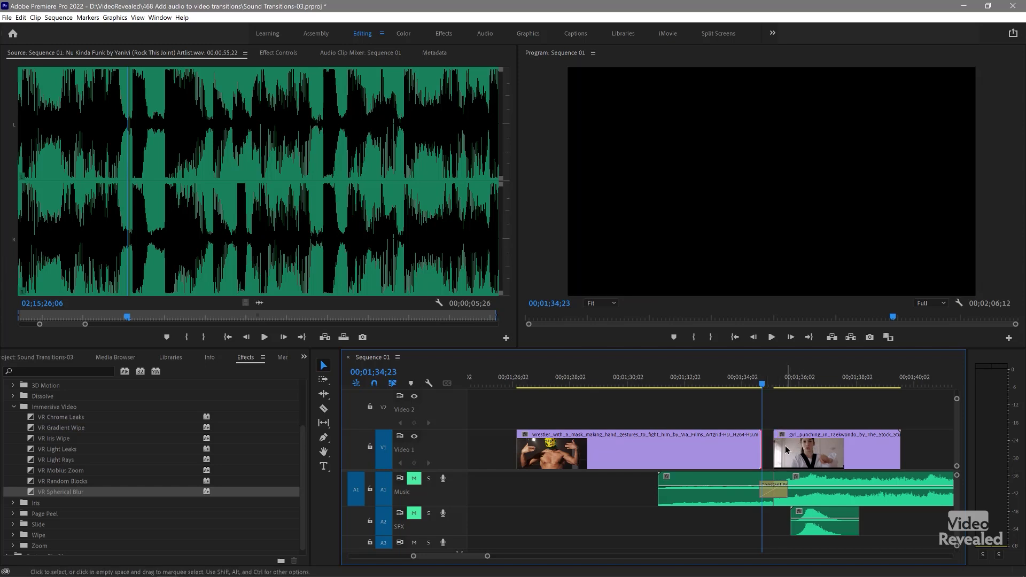
Step: Extend the punching clip's start earlier and trim it to the punch movement at 00;01;35;04
{"action": "left_click", "coordinate": [782, 389]}
{"action": "left_click_drag", "start_coordinate": [793, 386], "coordinate": [772, 387]}
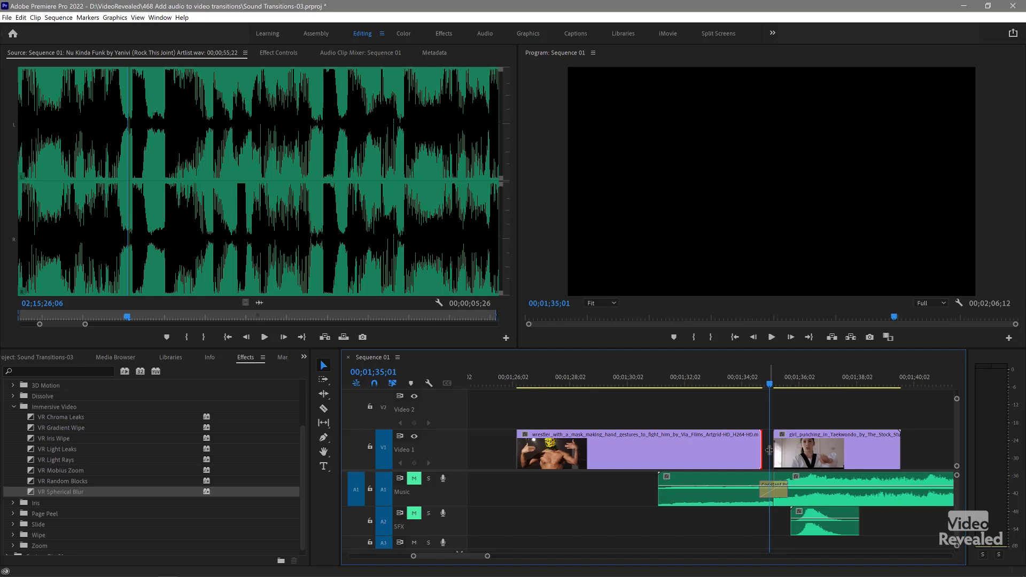
{"action": "left_click_drag", "start_coordinate": [771, 448], "coordinate": [763, 449]}
{"action": "left_click_drag", "start_coordinate": [767, 390], "coordinate": [776, 388]}
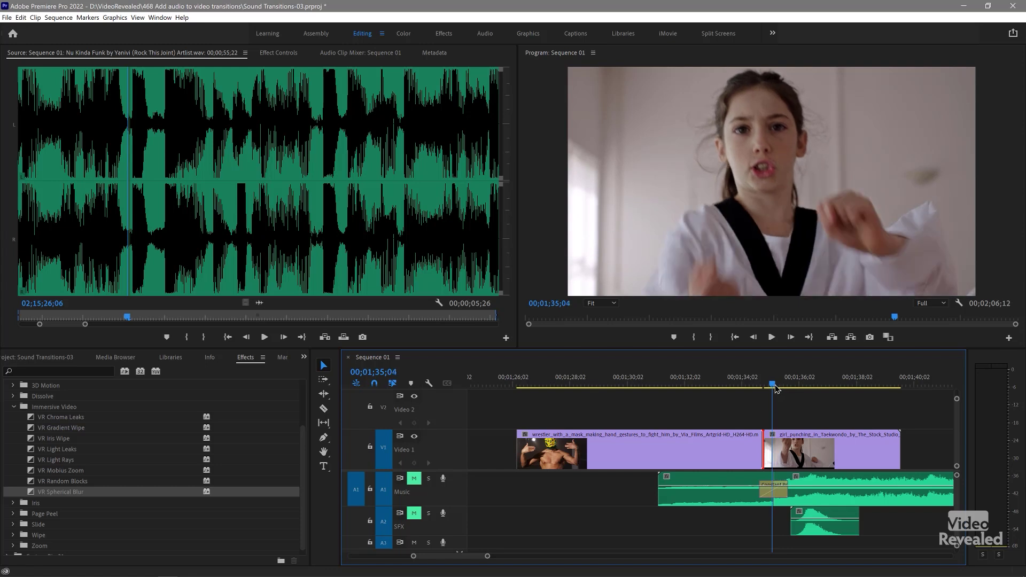
{"action": "key", "text": "e"}
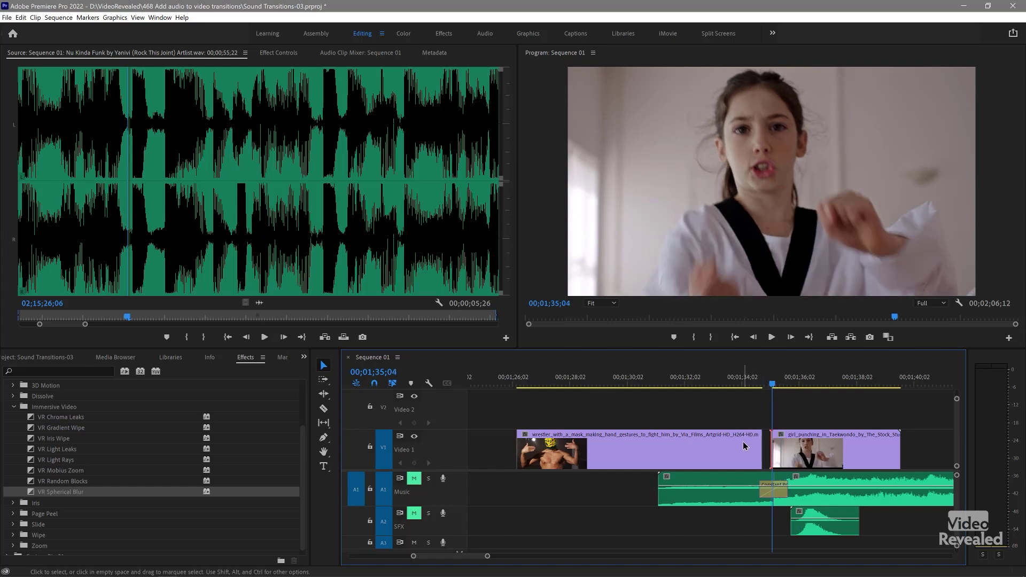
Step: Move the wrestler clip up against the punching clip and apply VR Spherical Blur at their cut
{"action": "left_click_drag", "start_coordinate": [748, 453], "coordinate": [758, 454]}
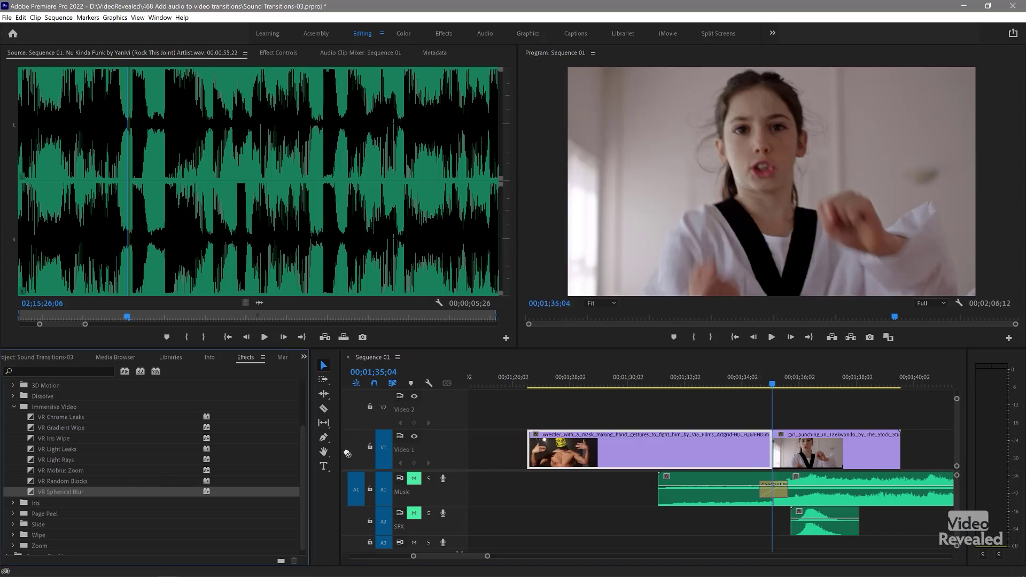
{"action": "left_click_drag", "start_coordinate": [781, 452], "coordinate": [780, 452]}
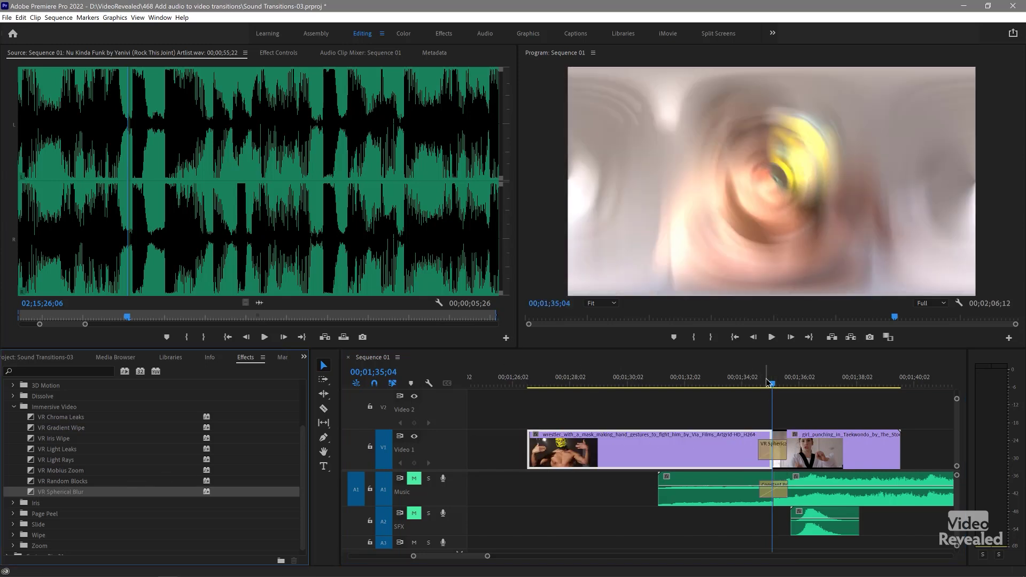
Step: Play the new VR Spherical Blur between the wrestler and punching clips without sound
{"action": "left_click", "coordinate": [759, 383]}
{"action": "key", "text": "space"}
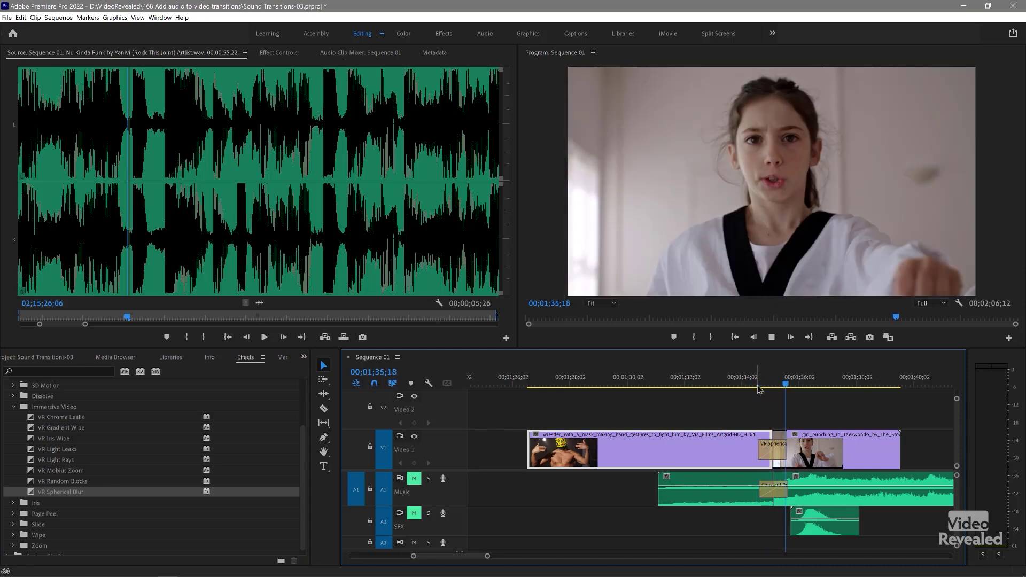
{"action": "left_click", "coordinate": [751, 383]}
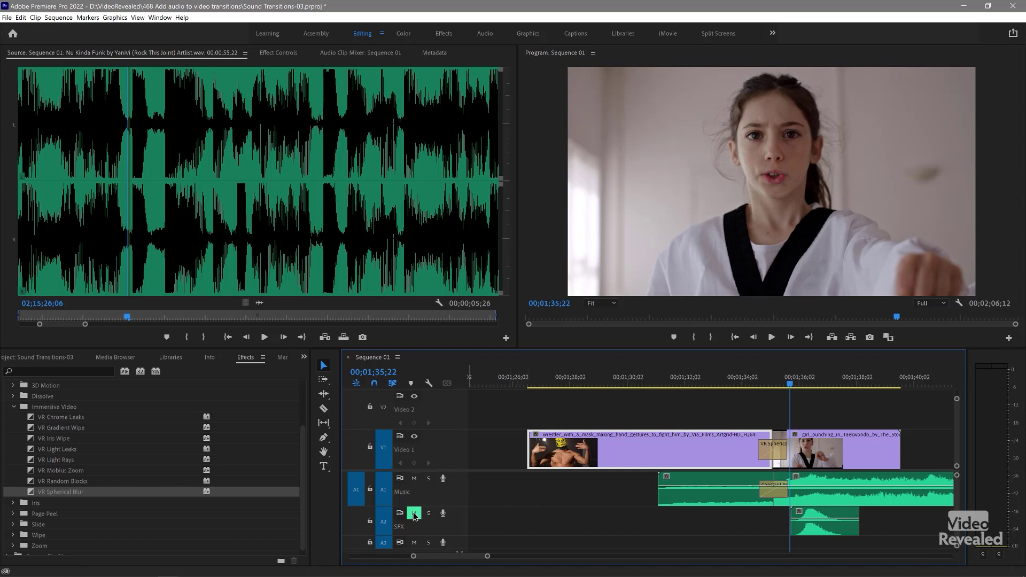
Step: Unmute the Music and SFX tracks and play the wrestler-to-punch transition with sound
{"action": "left_click", "coordinate": [771, 384]}
{"action": "key", "text": "space"}
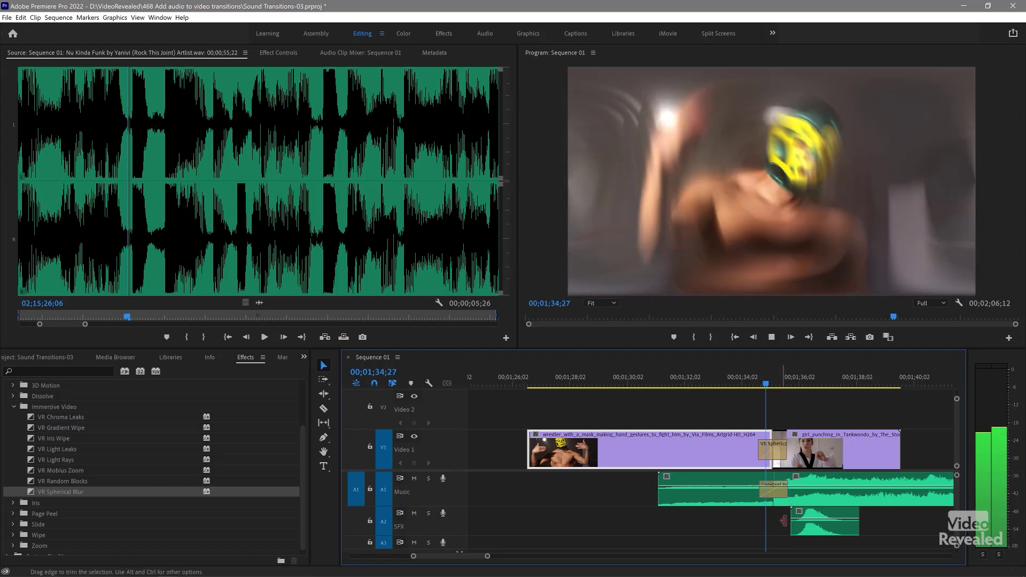
Step: Move the whoosh earlier so it starts with the VR Spherical Blur, and play the transition with it
{"action": "left_click_drag", "start_coordinate": [792, 517], "coordinate": [784, 519]}
{"action": "left_click", "coordinate": [761, 385]}
{"action": "key", "text": "space"}
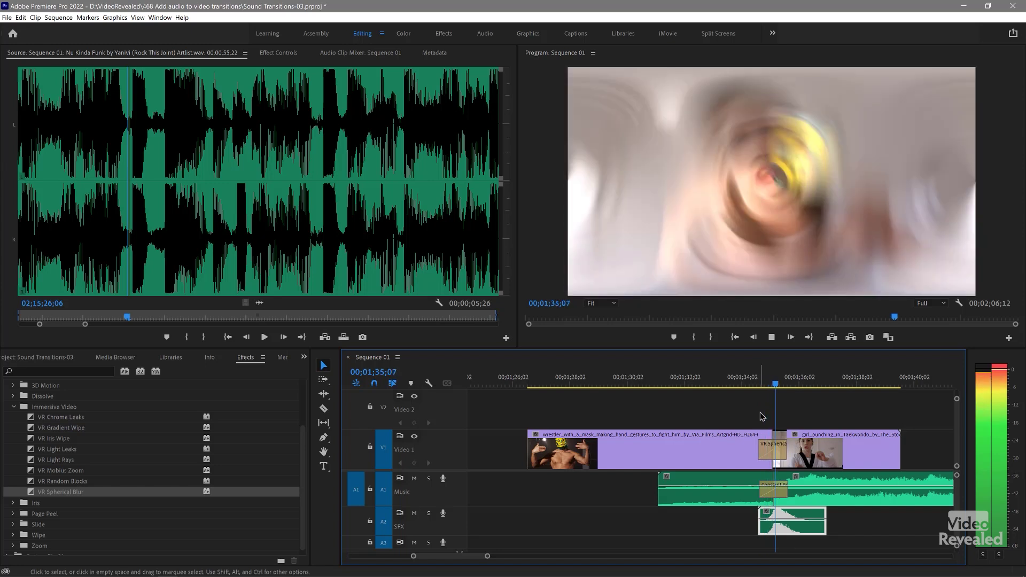
Step: Move the whoosh four frames earlier so its peak lines up with the wrestler-to-punch cut, and play the transition
{"action": "scroll", "coordinate": [792, 527], "scroll_direction": "up", "scroll_amount": 5}
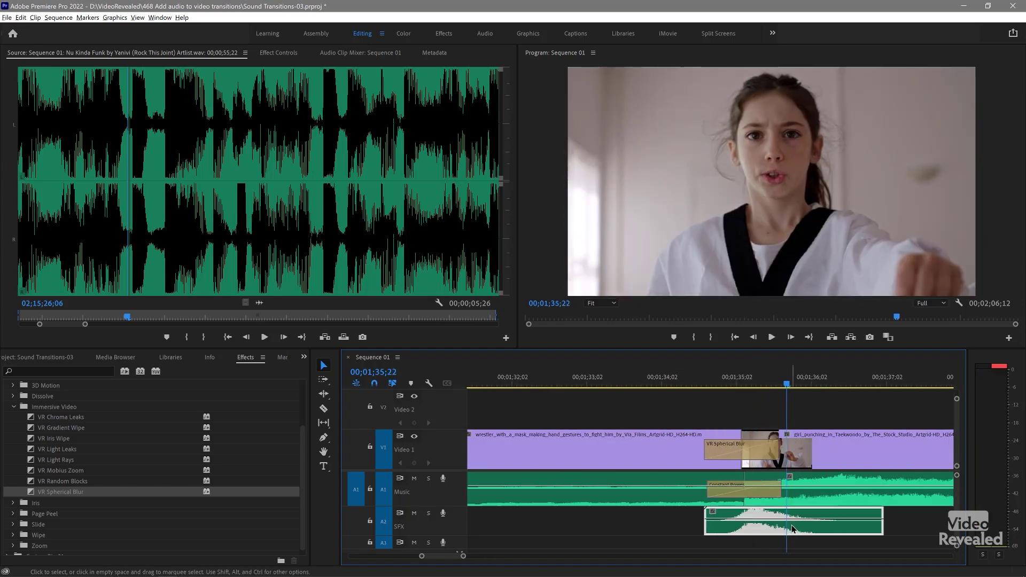
{"action": "double_click", "coordinate": [764, 518]}
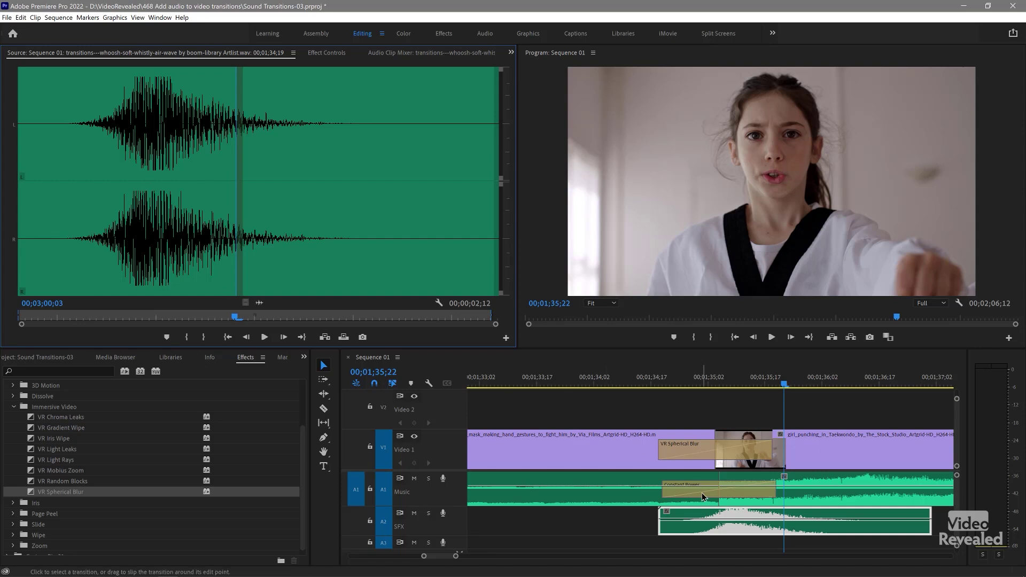
{"action": "left_click_drag", "start_coordinate": [739, 514], "coordinate": [726, 517]}
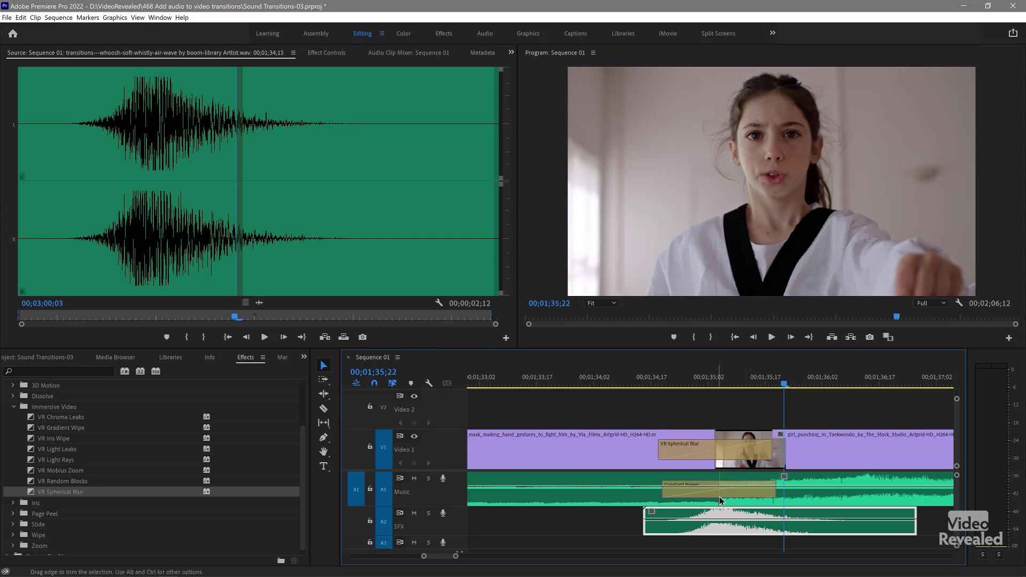
{"action": "left_click", "coordinate": [720, 377]}
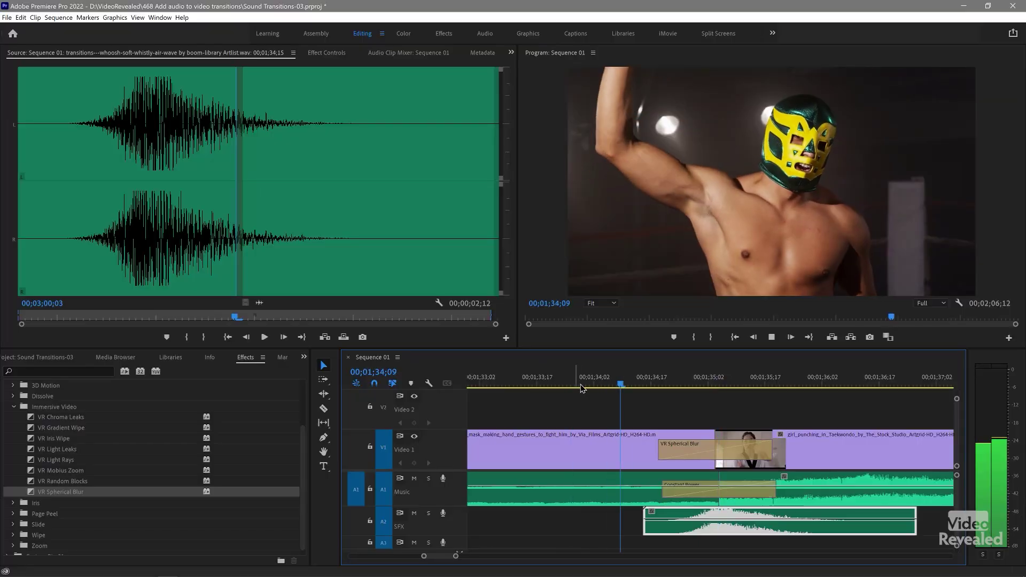
{"action": "left_click", "coordinate": [595, 385]}
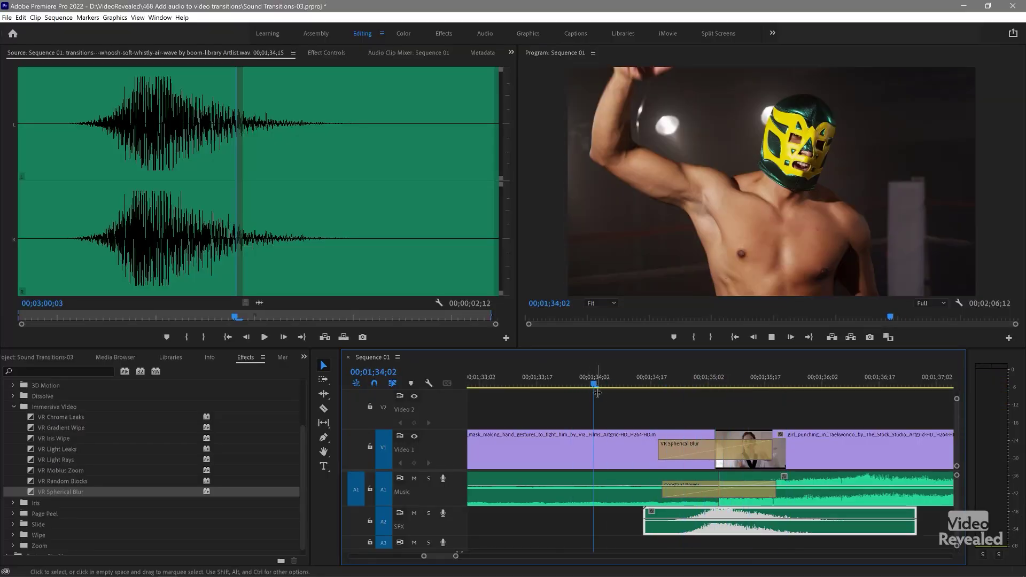
{"action": "key", "text": "space"}
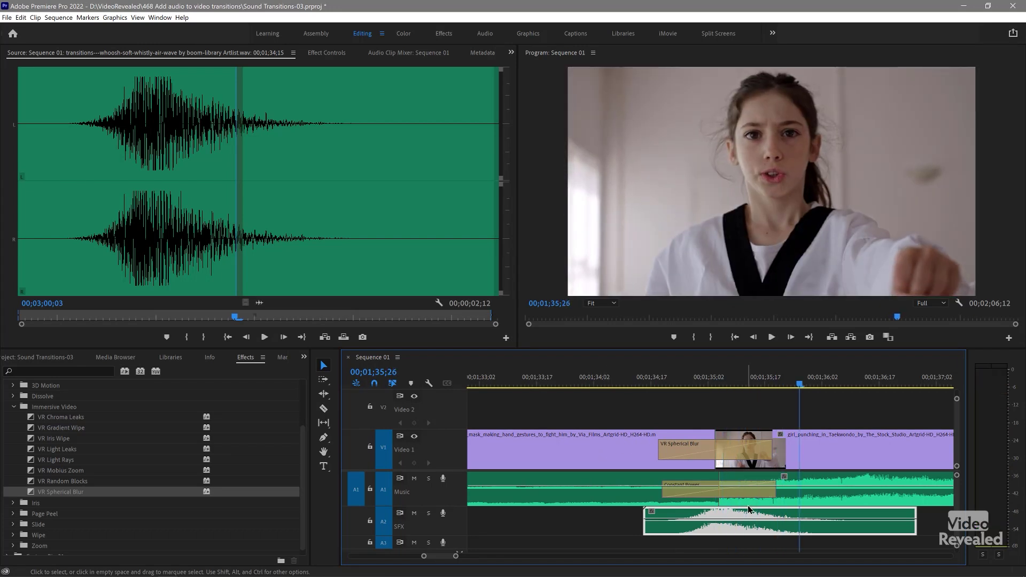
Step: Move the whoosh another two frames earlier to start at 00;01;34;13, and play the VR Spherical Blur transition
{"action": "left_click_drag", "start_coordinate": [736, 515], "coordinate": [732, 514]}
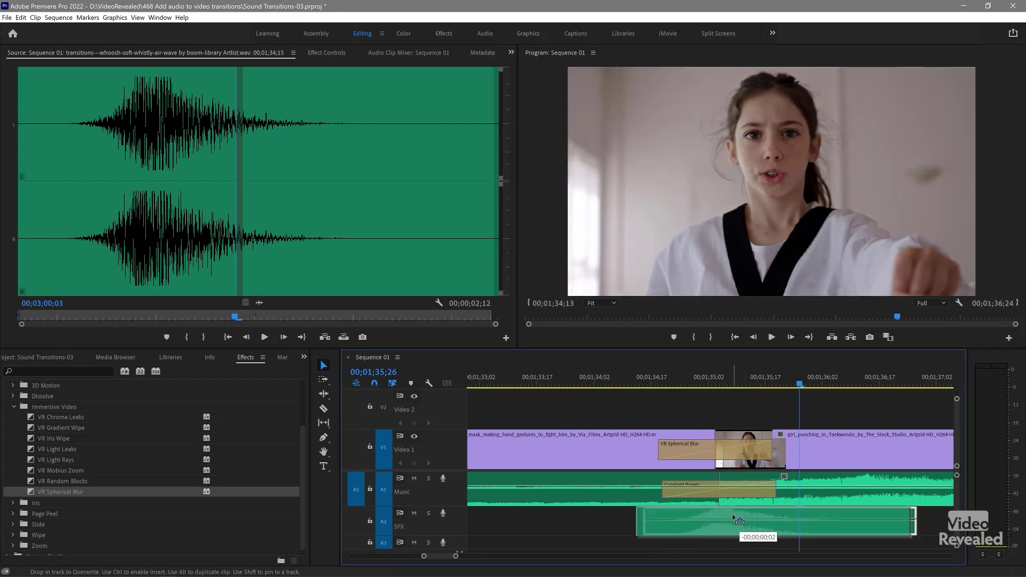
{"action": "left_click", "coordinate": [659, 384]}
{"action": "key", "text": "space"}
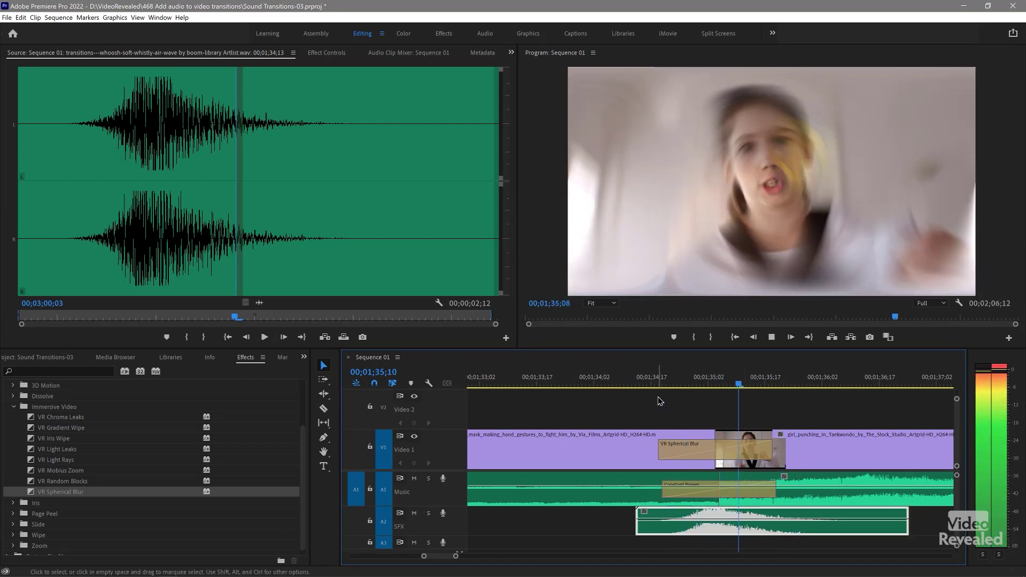
{"action": "left_click", "coordinate": [658, 383]}
{"action": "key", "text": "space"}
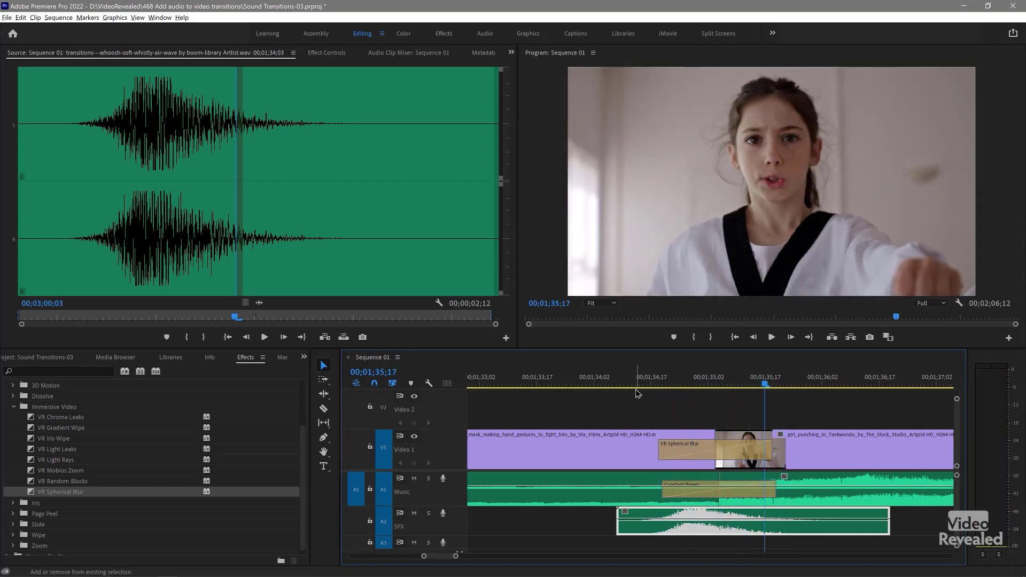
Step: Nudge the whoosh well ahead of the blur, bring it back to start at 00;01;34;09, and play the transition
{"action": "key", "text": "alt+shift+Left"}
{"action": "key", "text": "alt+shift+Left"}
{"action": "key", "text": "alt+shift+Right"}
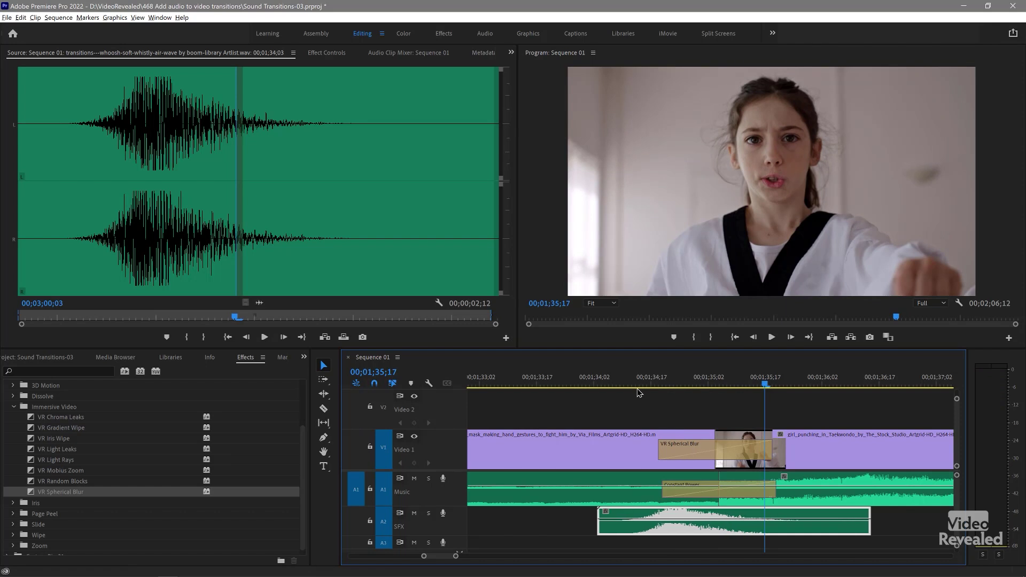
{"action": "left_click", "coordinate": [637, 389]}
{"action": "key", "text": "space"}
{"action": "left_click", "coordinate": [665, 387]}
{"action": "key", "text": "space"}
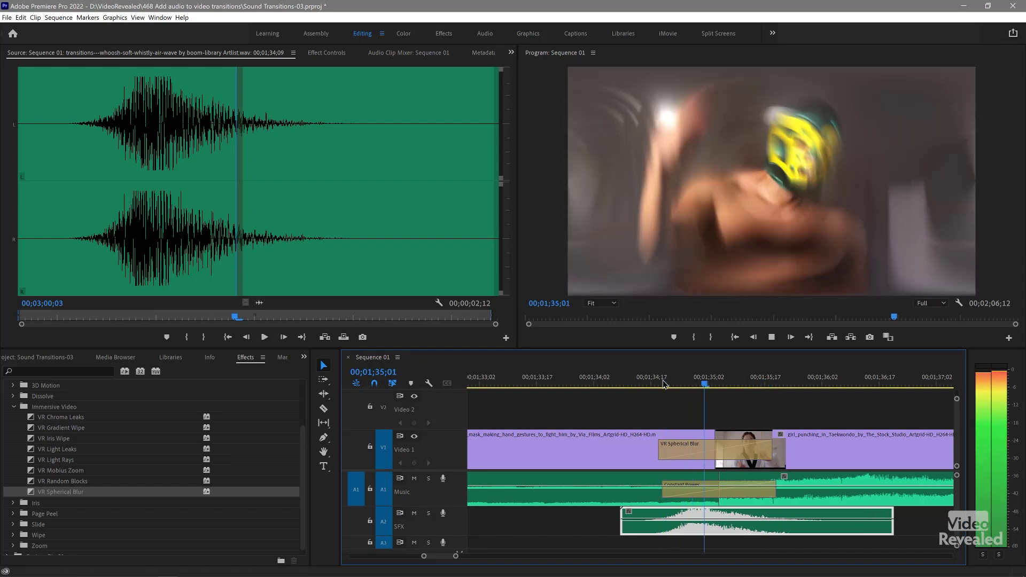
Step: Shift the whoosh three frames later to start at 00;01;34;12, and replay the transition
{"action": "key", "text": "space"}
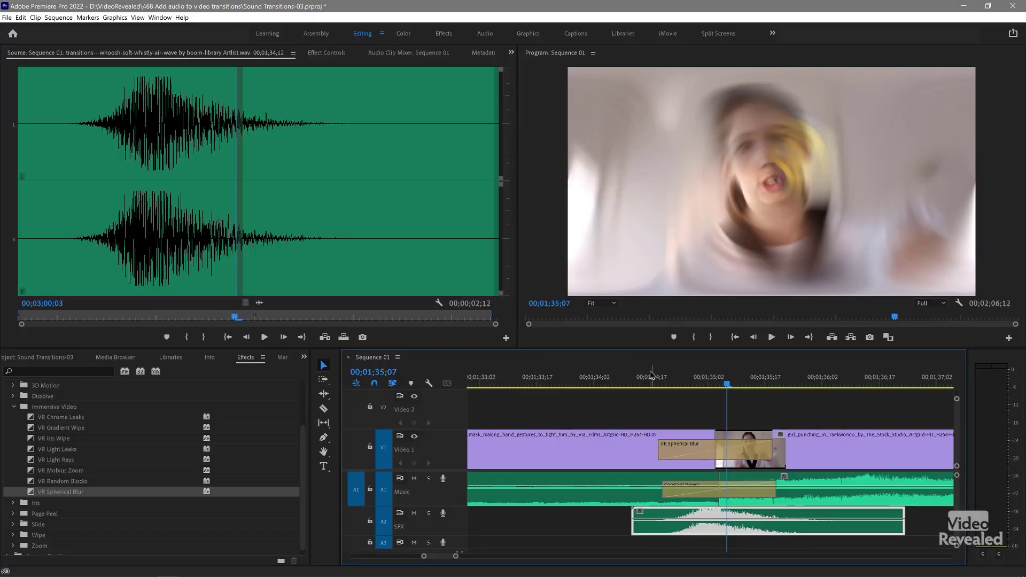
{"action": "left_click", "coordinate": [651, 375]}
{"action": "key", "text": "space"}
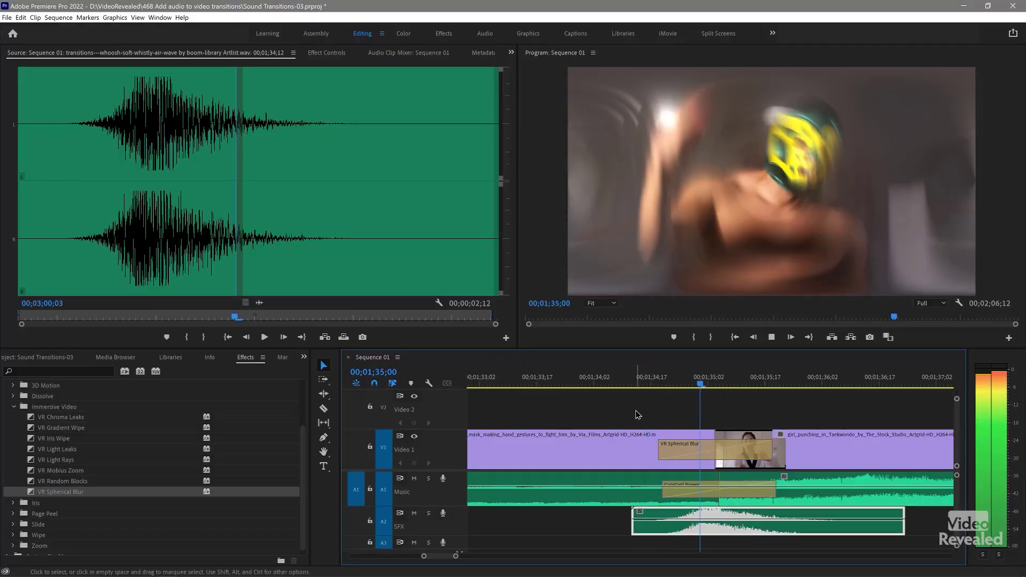
Step: Mark an In point a few seconds before the VR Spherical Blur and an Out point at 00;01;38;17
{"action": "key", "text": "minus"}
{"action": "key", "text": "minus"}
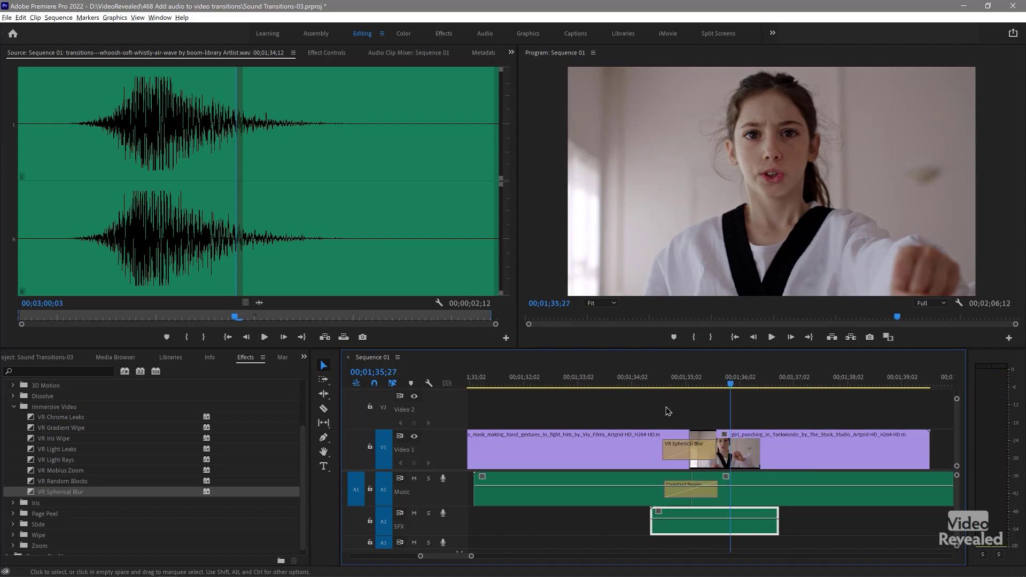
{"action": "left_click", "coordinate": [620, 377]}
{"action": "key", "text": "j"}
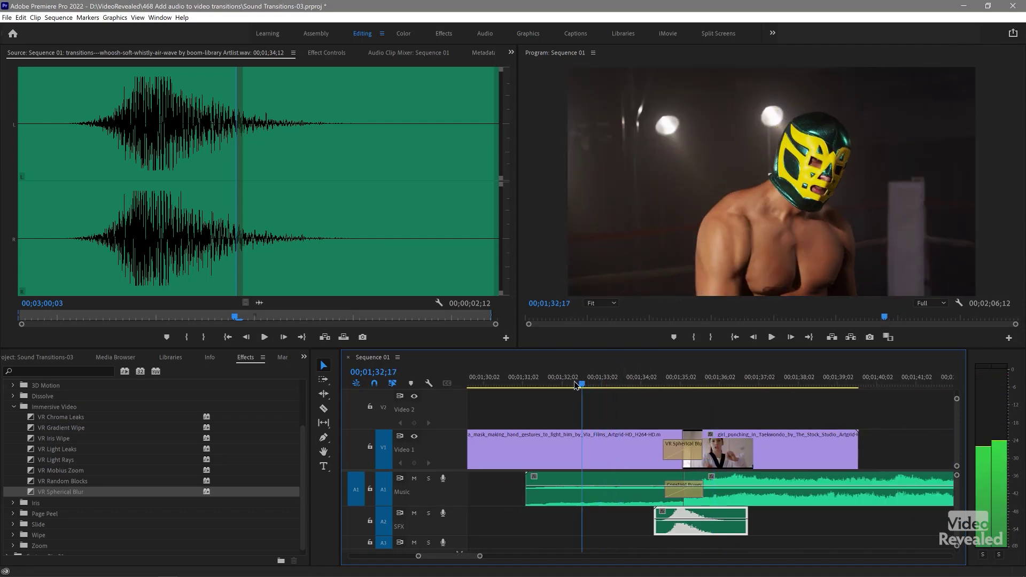
{"action": "key", "text": "k"}
{"action": "key", "text": "i"}
{"action": "left_click", "coordinate": [812, 381]}
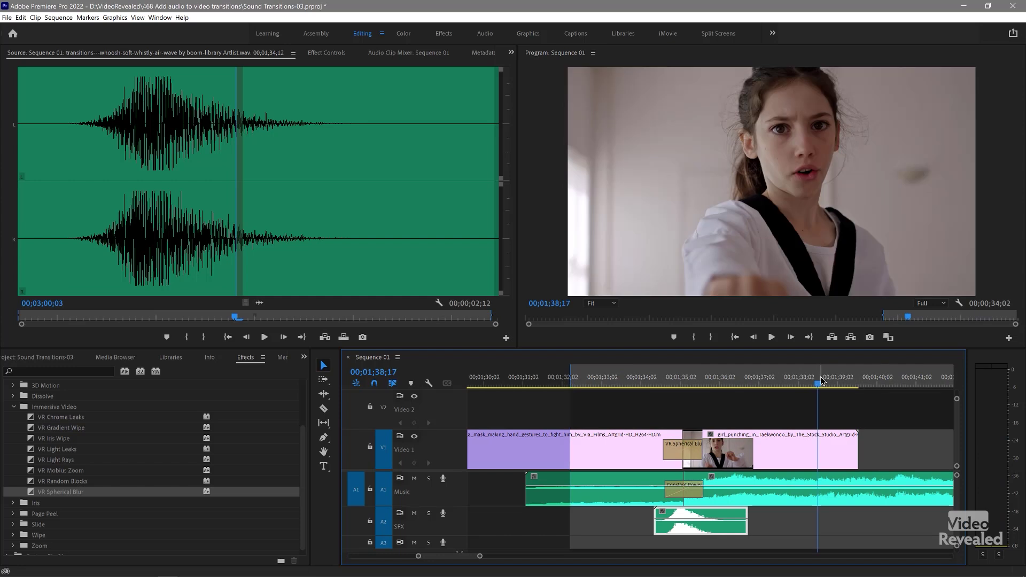
{"action": "key", "text": "o"}
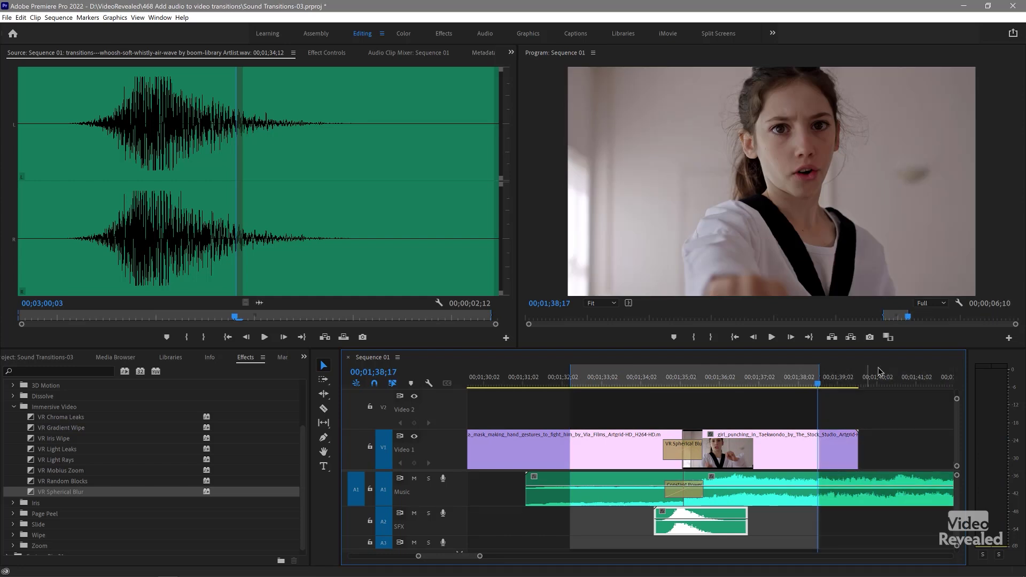
Step: Add Loop Playback to the program monitor controls, turn it on, and loop the marked range with the whoosh one frame later
{"action": "left_click", "coordinate": [1008, 338]}
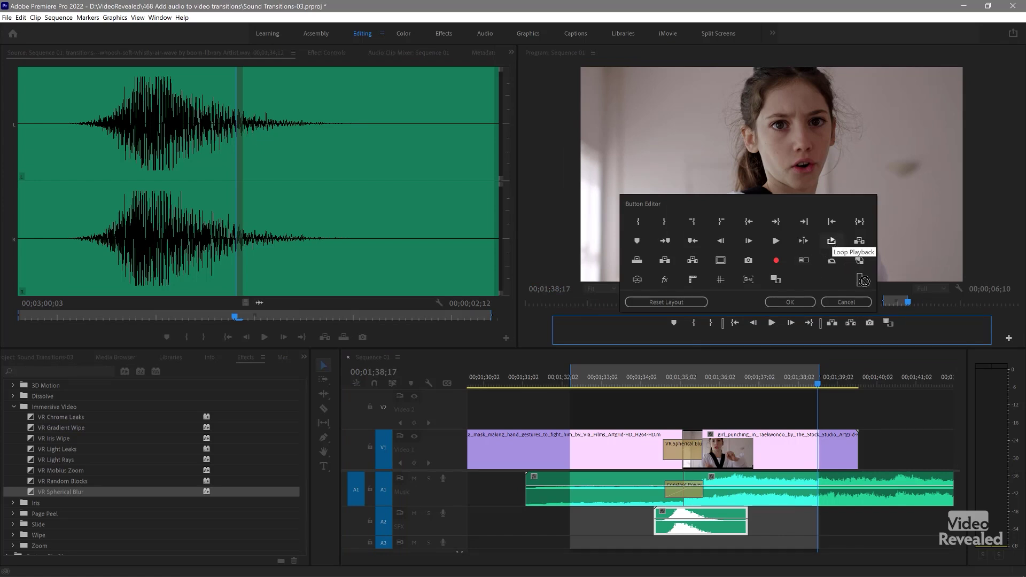
{"action": "left_click", "coordinate": [801, 303]}
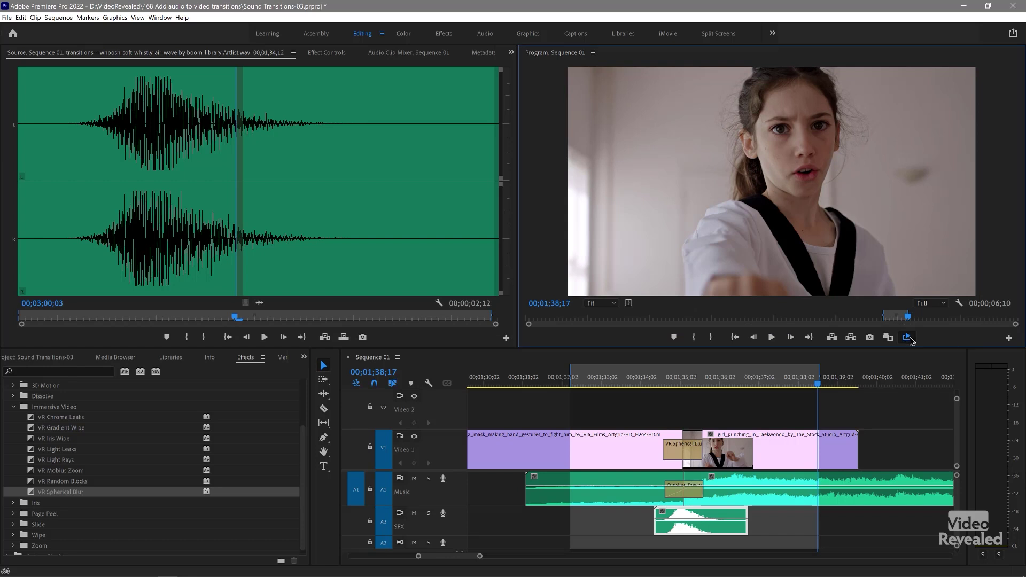
{"action": "left_click", "coordinate": [716, 517]}
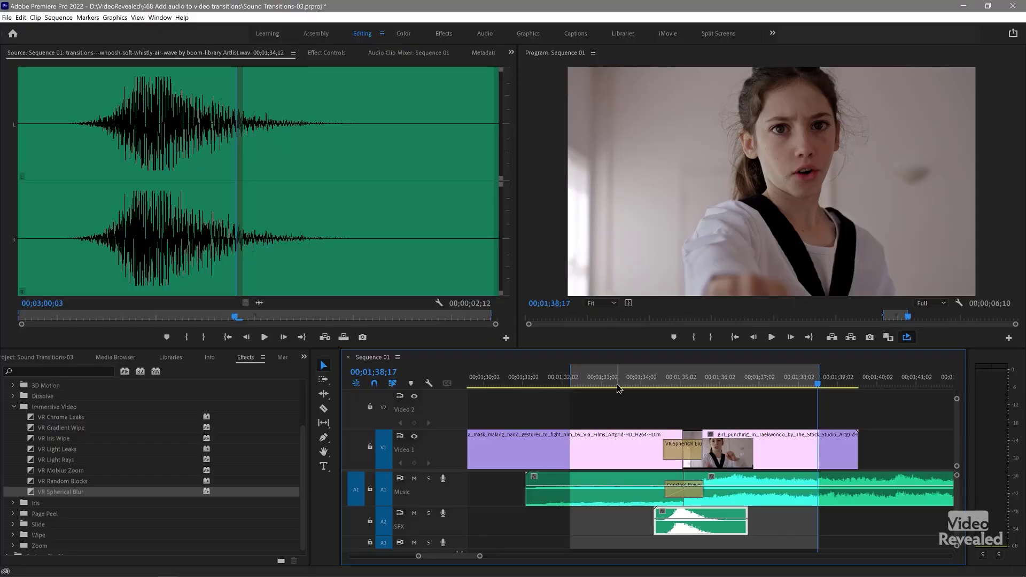
{"action": "left_click", "coordinate": [609, 384]}
{"action": "key", "text": "space"}
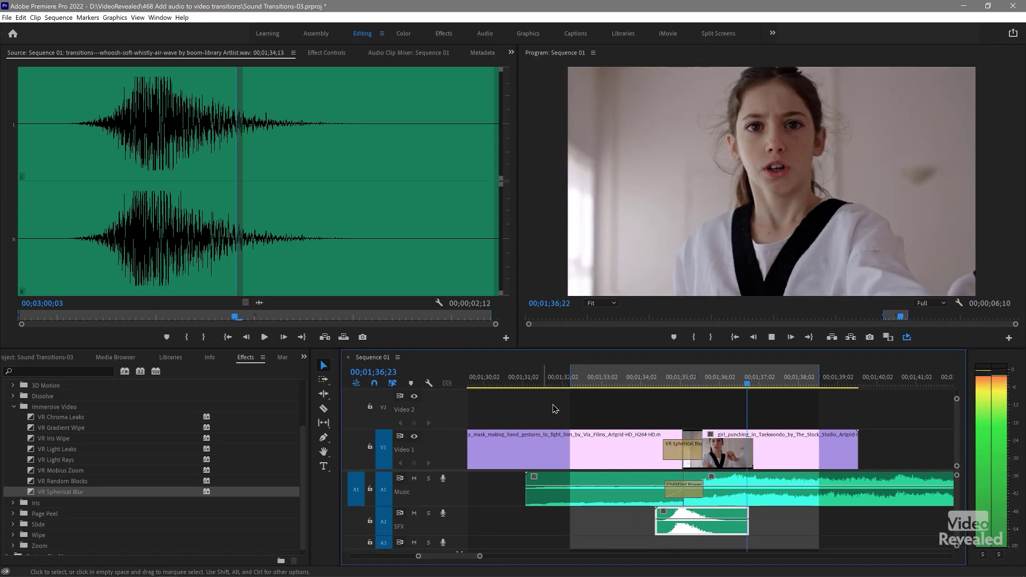
Step: Tighten the In-to-Out range around the transition to 00;00;03;12 and loop it
{"action": "left_click_drag", "start_coordinate": [570, 374], "coordinate": [634, 374]}
{"action": "left_click", "coordinate": [756, 381]}
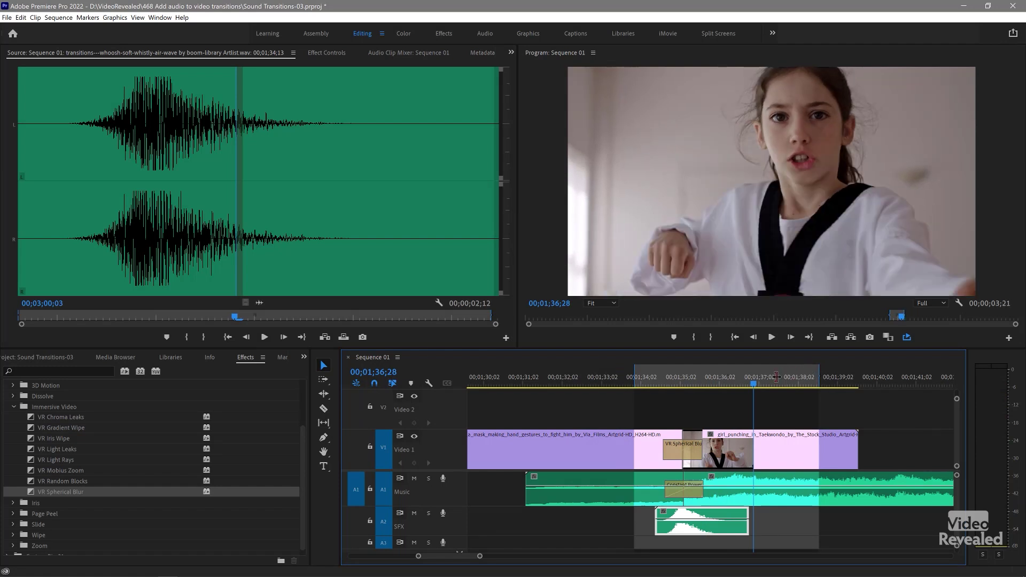
{"action": "left_click_drag", "start_coordinate": [780, 376], "coordinate": [769, 378]}
{"action": "key", "text": "space"}
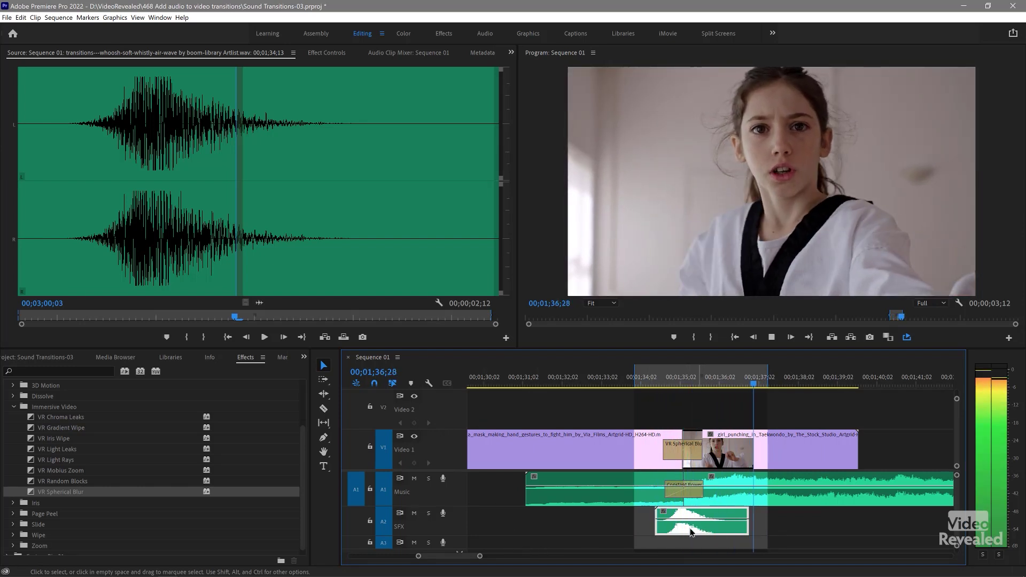
Step: Try the whoosh two frames earlier during looped playback, return it to 00;01;34;13, and stop playback
{"action": "left_click_drag", "start_coordinate": [708, 532], "coordinate": [707, 531]}
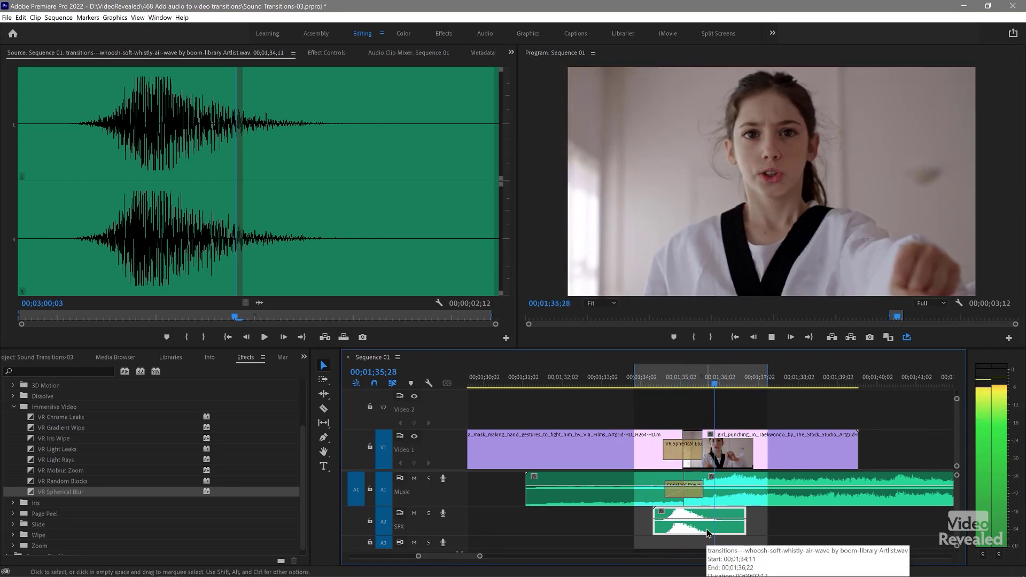
{"action": "left_click_drag", "start_coordinate": [707, 532], "coordinate": [708, 532]}
{"action": "key", "text": "space"}
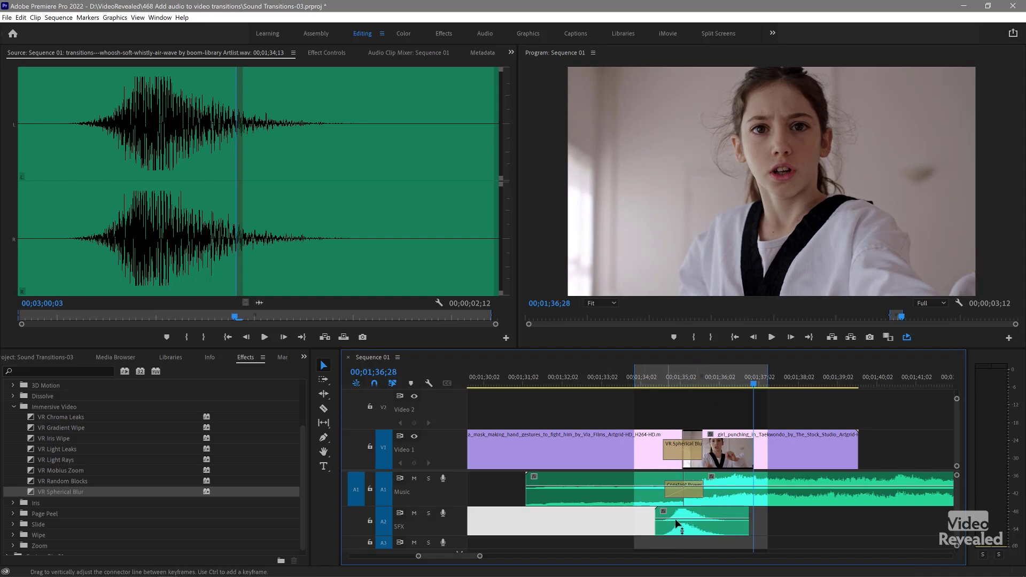
Step: Clear the In and Out points and delete the whoosh from the SFX track
{"action": "key", "text": "ctrl+shift+x"}
{"action": "left_click", "coordinate": [688, 524]}
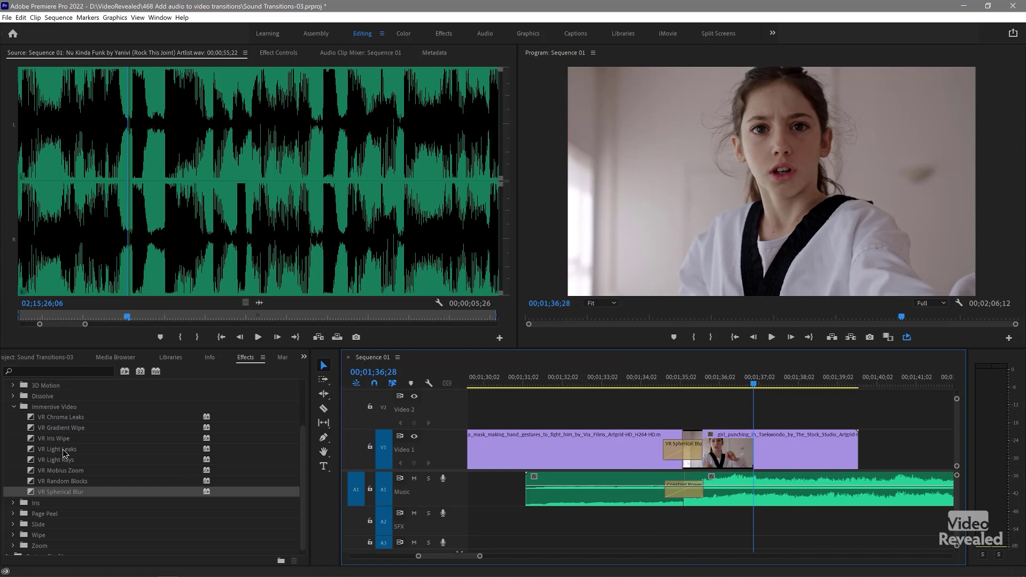
Step: Expand the project's Hits bin and audition the earthquake-impact sound effect
{"action": "left_click", "coordinate": [47, 358]}
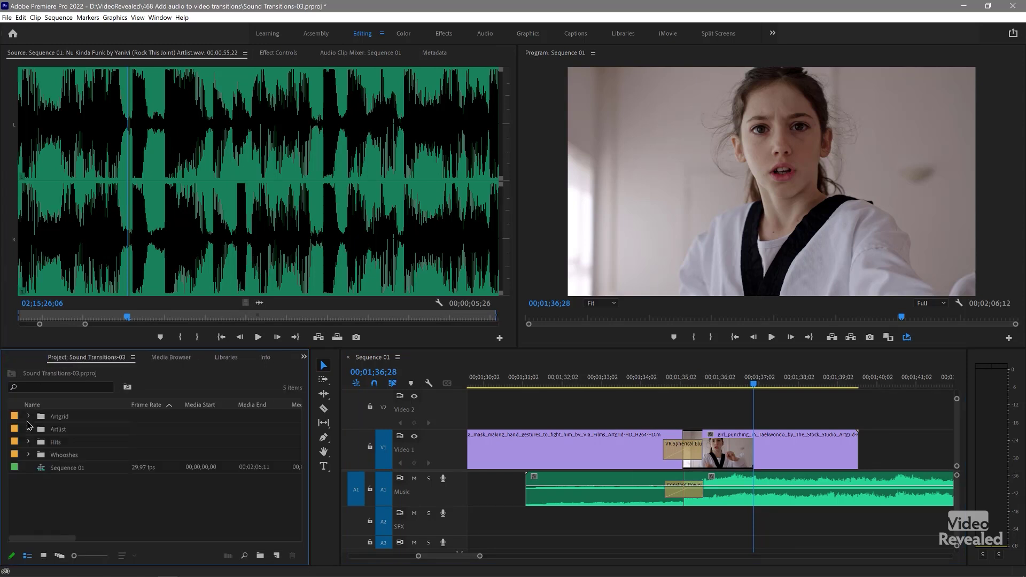
{"action": "left_click", "coordinate": [27, 442]}
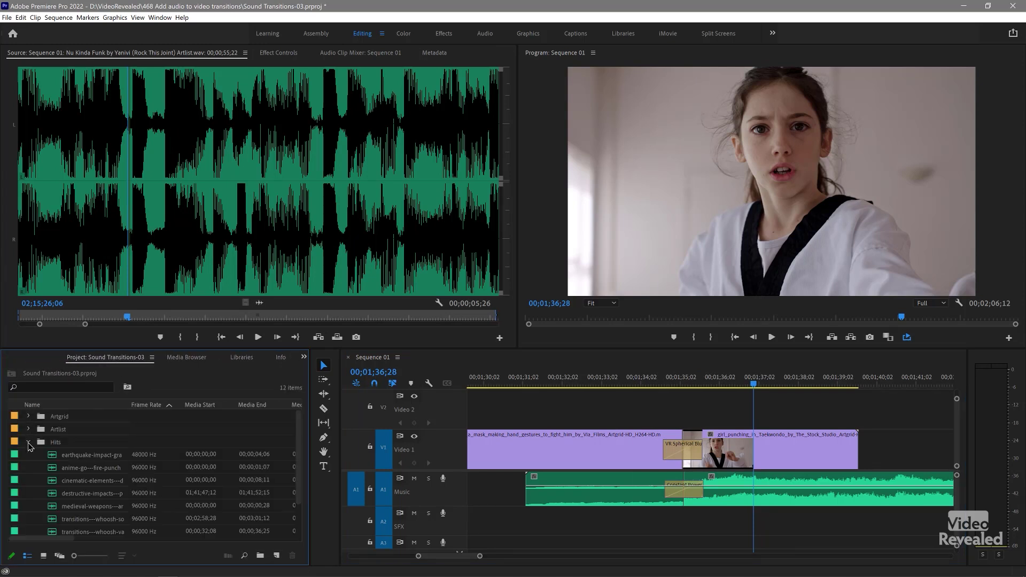
{"action": "double_click", "coordinate": [53, 455]}
{"action": "key", "text": "space"}
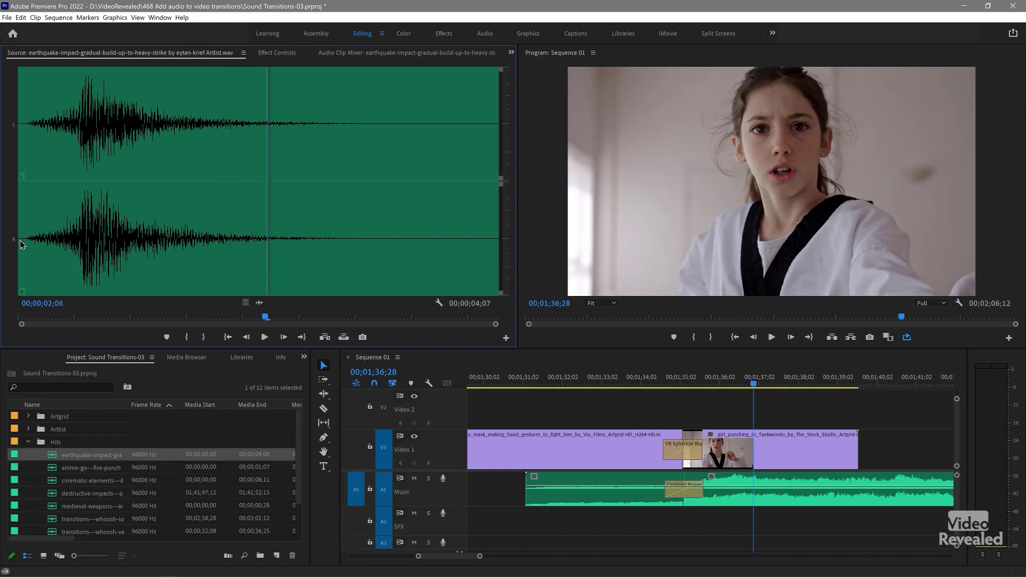
{"action": "left_click", "coordinate": [40, 316]}
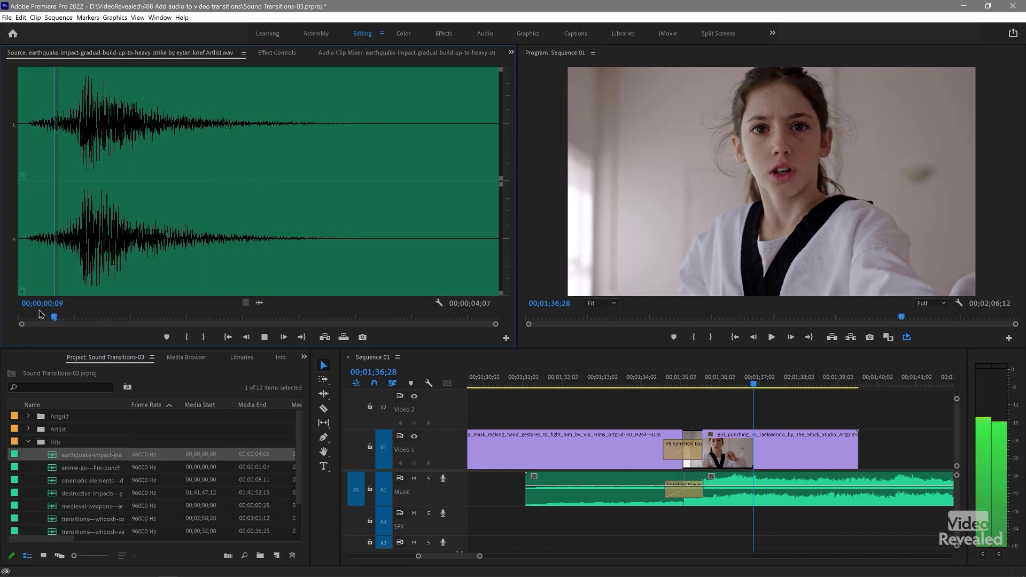
Step: Open the anime-go fire-punch sound effect for preview and audition it
{"action": "left_click", "coordinate": [52, 469]}
{"action": "double_click", "coordinate": [53, 468]}
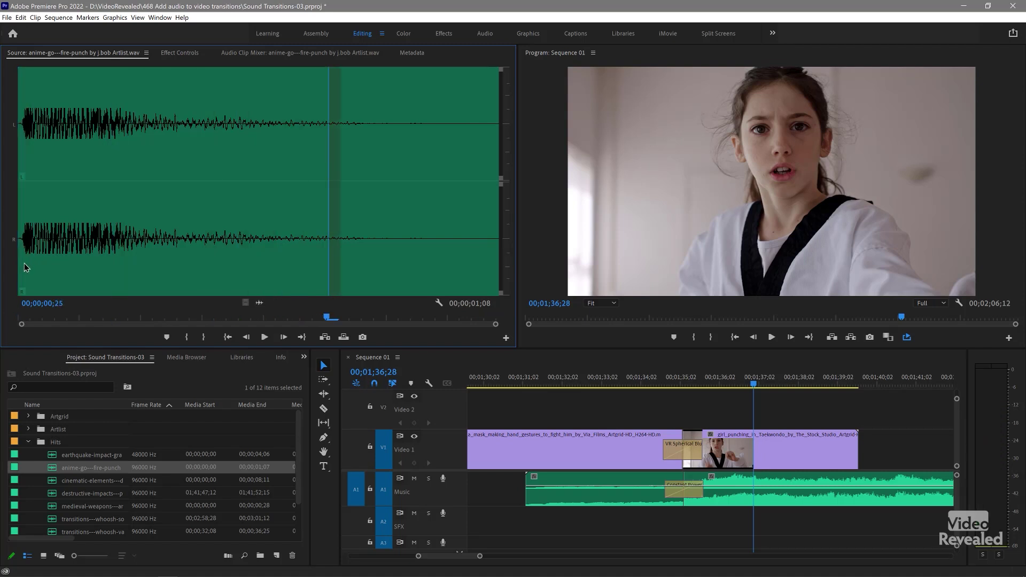
{"action": "left_click", "coordinate": [214, 287]}
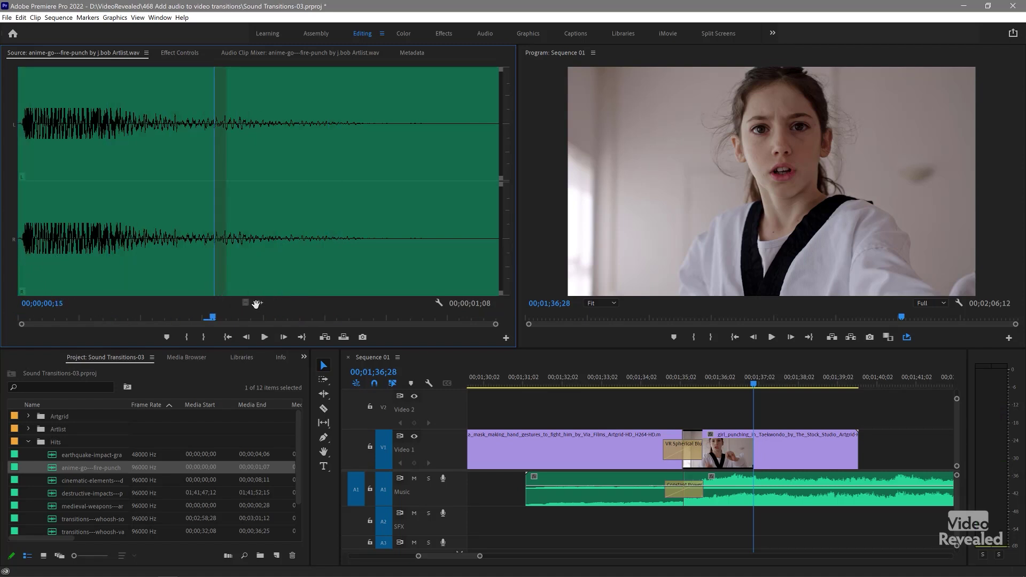
Step: Place the fire-punch sound on the SFX track under the VR Spherical Blur, align its start with the cut, and play it
{"action": "left_click_drag", "start_coordinate": [400, 368], "coordinate": [659, 524]}
{"action": "key", "text": "space"}
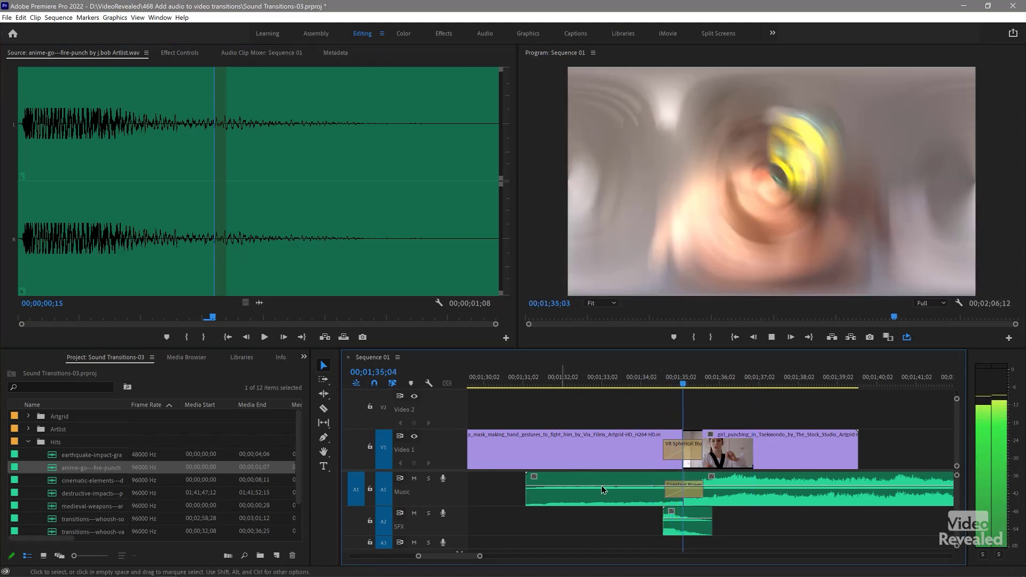
{"action": "left_click_drag", "start_coordinate": [701, 507], "coordinate": [702, 507]}
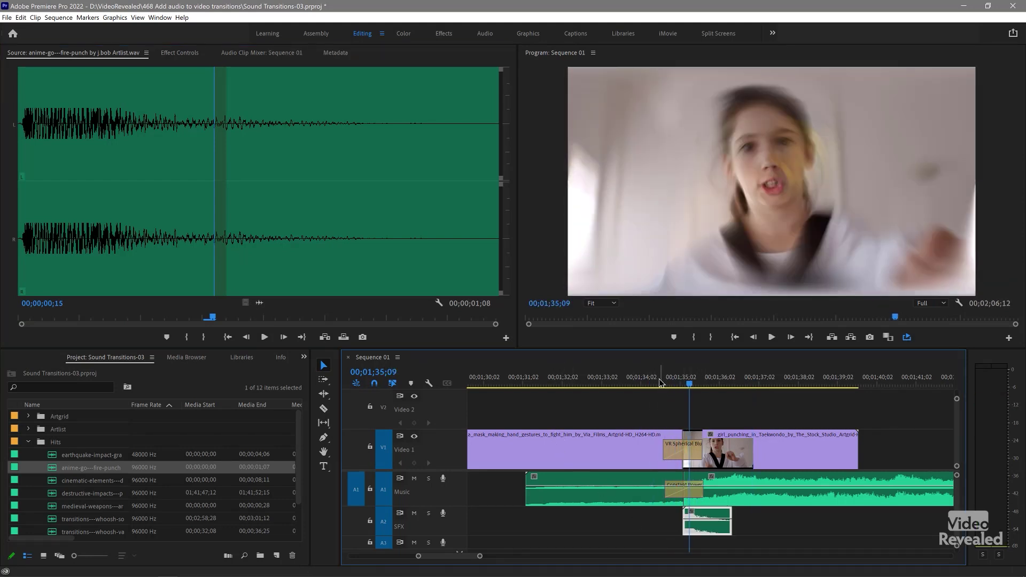
{"action": "key", "text": "space"}
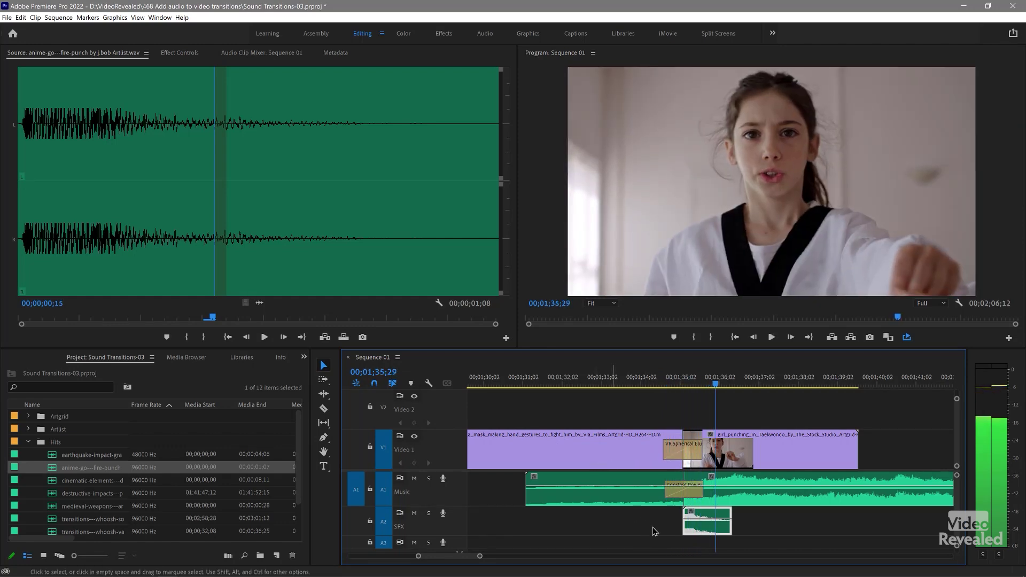
Step: Clear the fire-punch from the SFX track and audition the cinematic-elements dramatic drum-hits sound from its start
{"action": "key", "text": "space"}
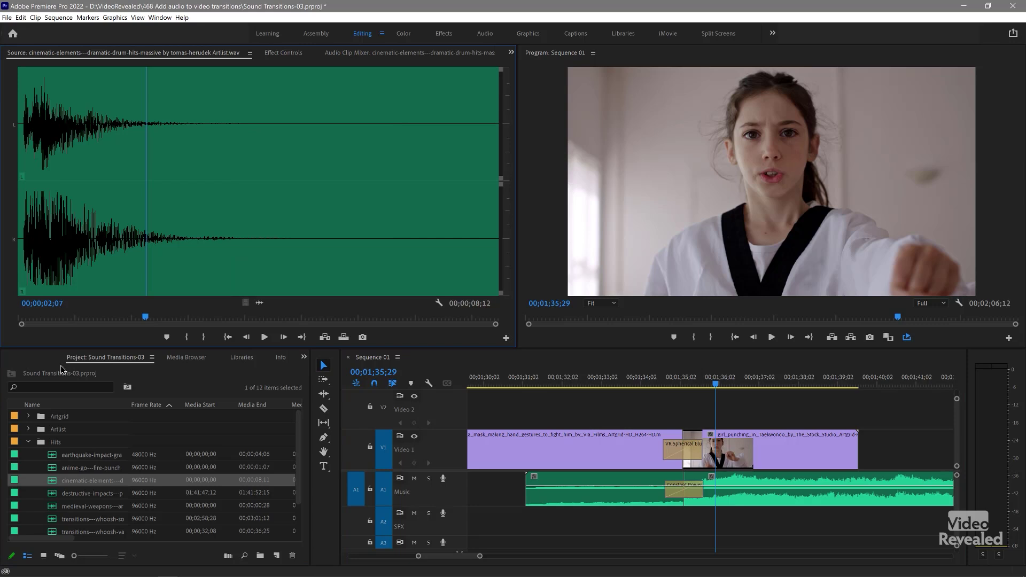
{"action": "key", "text": "Home"}
{"action": "key", "text": "space"}
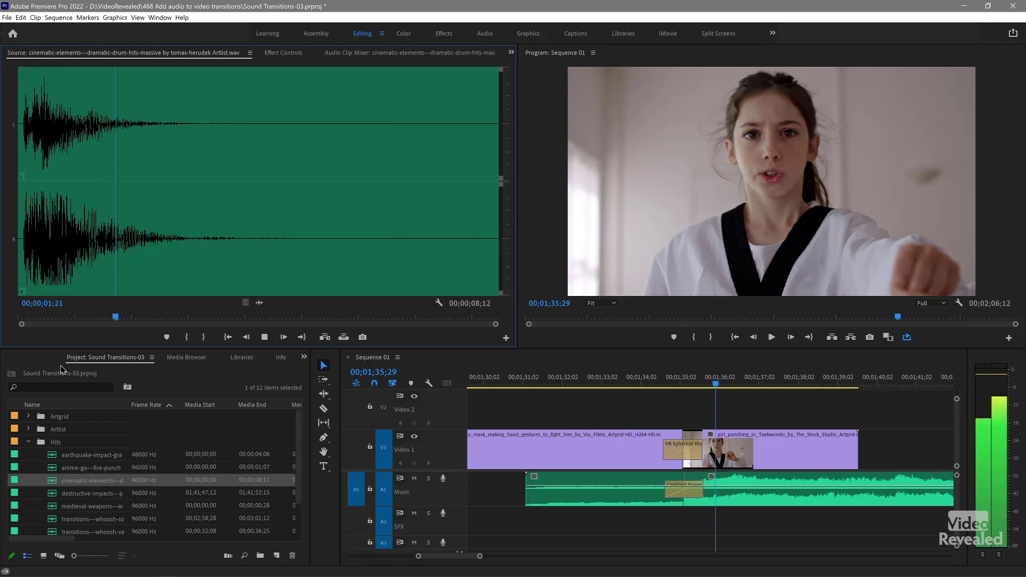
{"action": "key", "text": "space"}
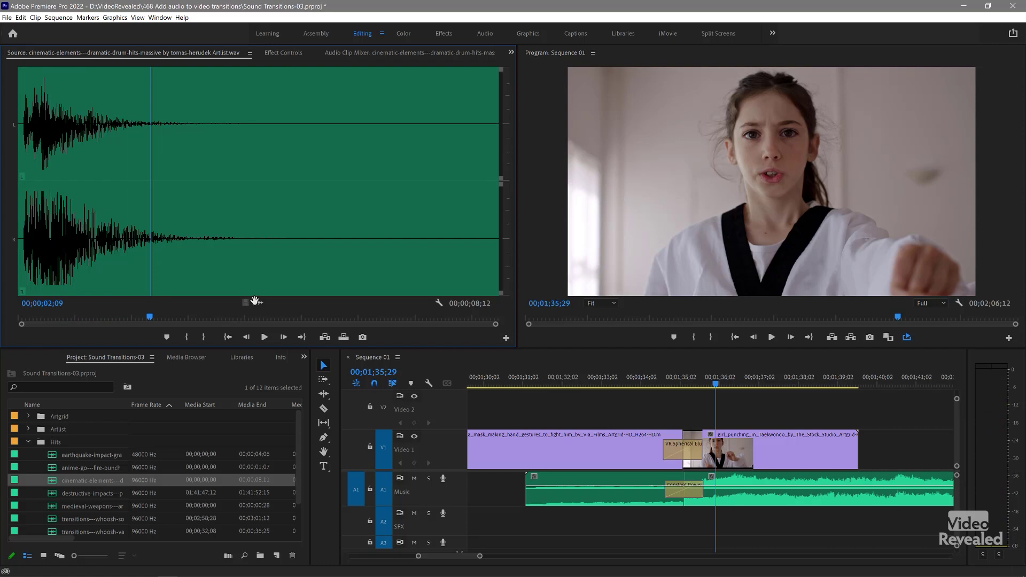
Step: Try the drum-hits sound on the SFX track at the start of the VR Spherical Blur, play it, and delete it
{"action": "left_click_drag", "start_coordinate": [735, 518], "coordinate": [689, 525]}
{"action": "left_click_drag", "start_coordinate": [678, 383], "coordinate": [670, 386]}
{"action": "key", "text": "space"}
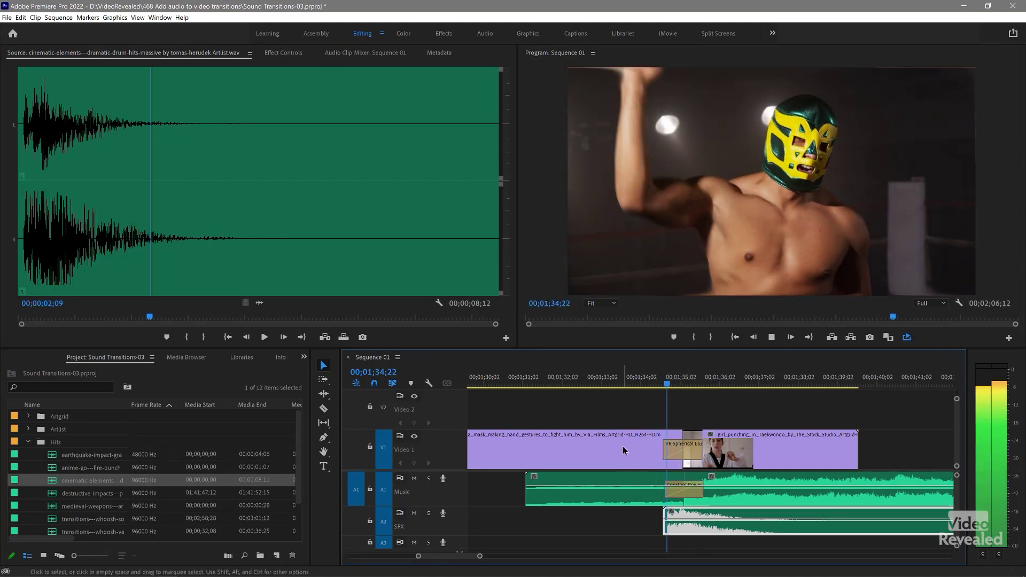
{"action": "left_click", "coordinate": [648, 385]}
{"action": "key", "text": "space"}
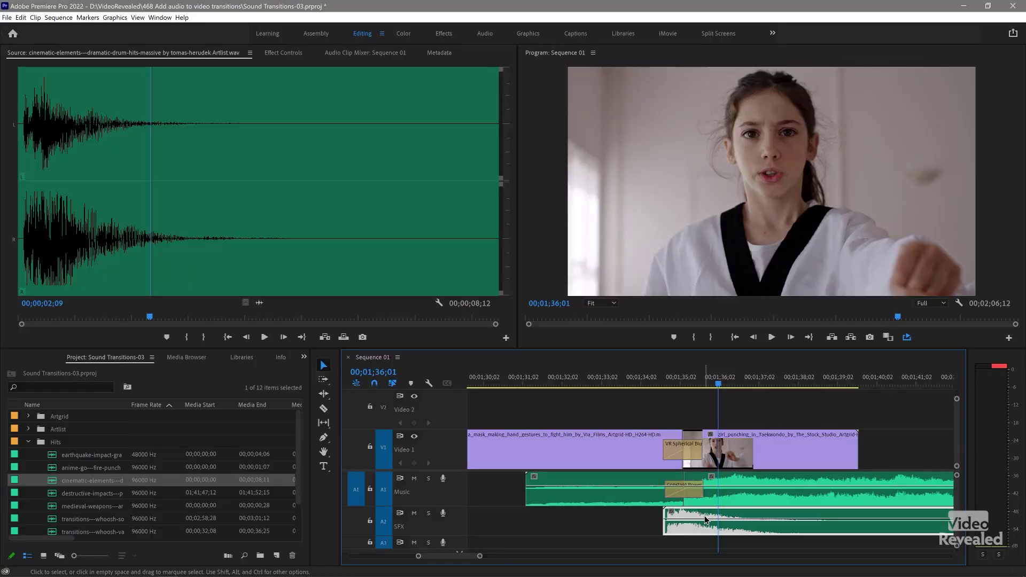
{"action": "key", "text": "Delete"}
Step: Open the destructive-impacts powerful-electric-bang sound from the Hits bin and audition it
{"action": "double_click", "coordinate": [52, 494]}
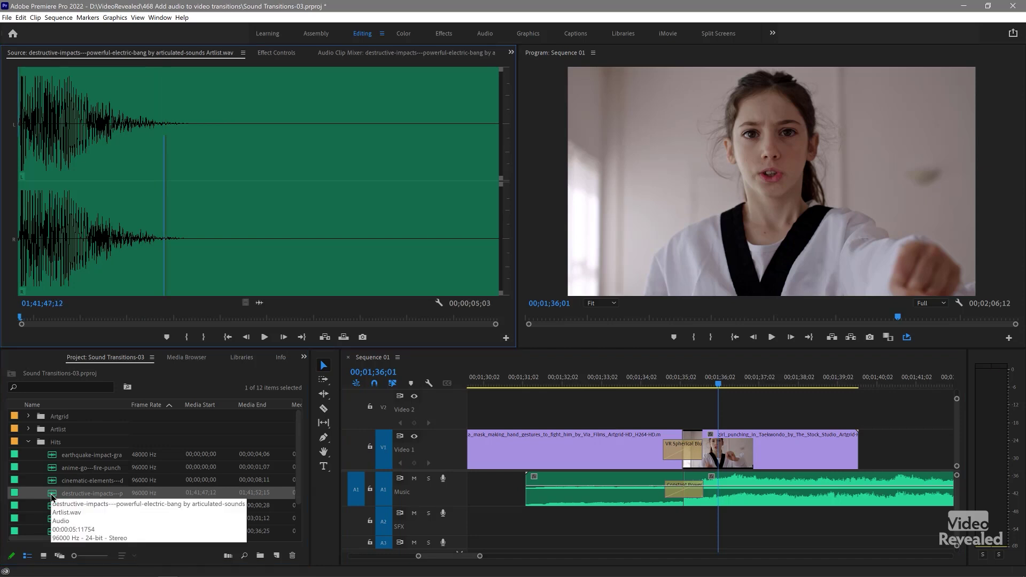
{"action": "key", "text": "space"}
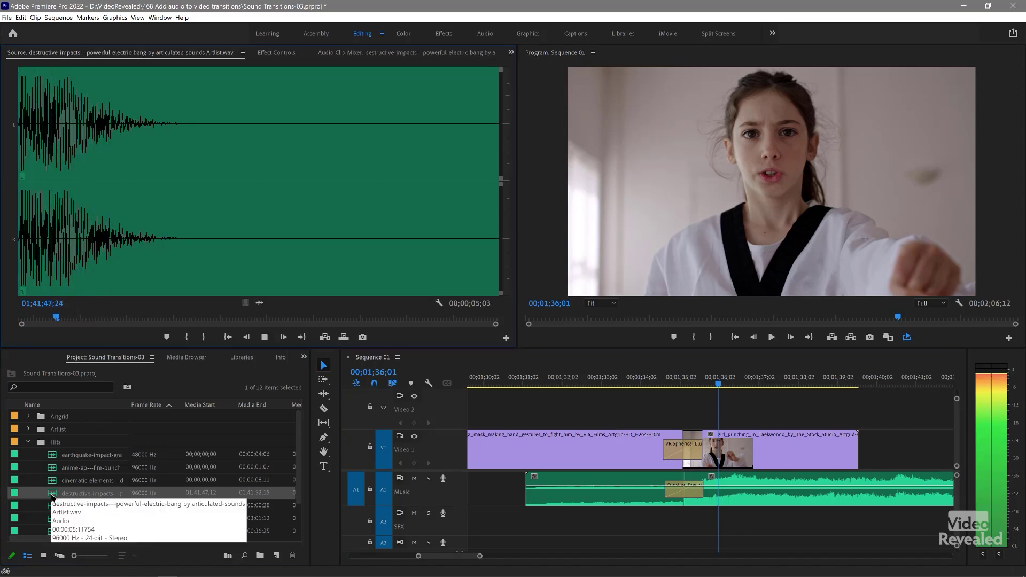
{"action": "key", "text": "space"}
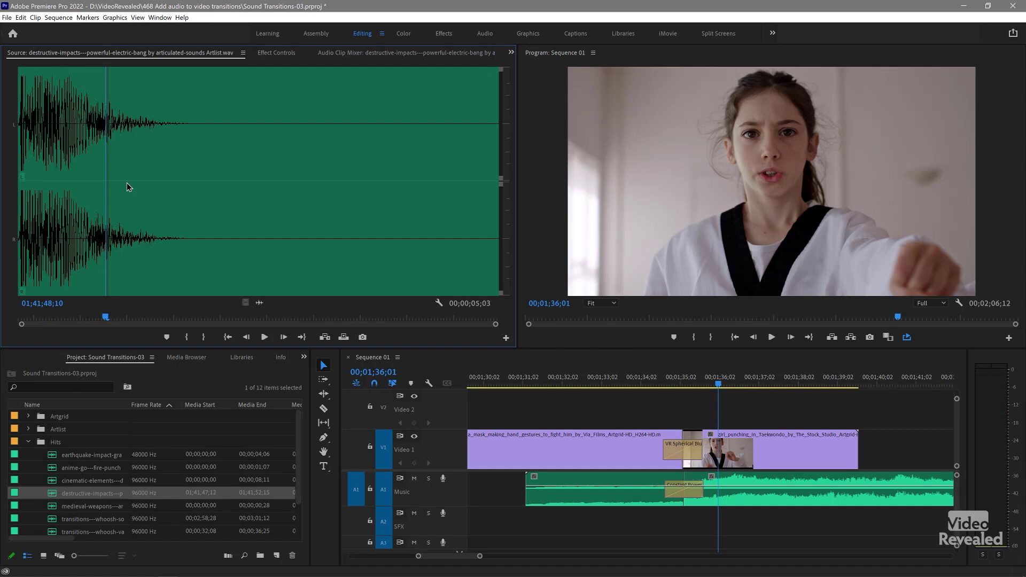
Step: Place the electric-bang sound on the SFX track with its start near the cut and play the VR Spherical Blur transition
{"action": "left_click_drag", "start_coordinate": [259, 303], "coordinate": [699, 517]}
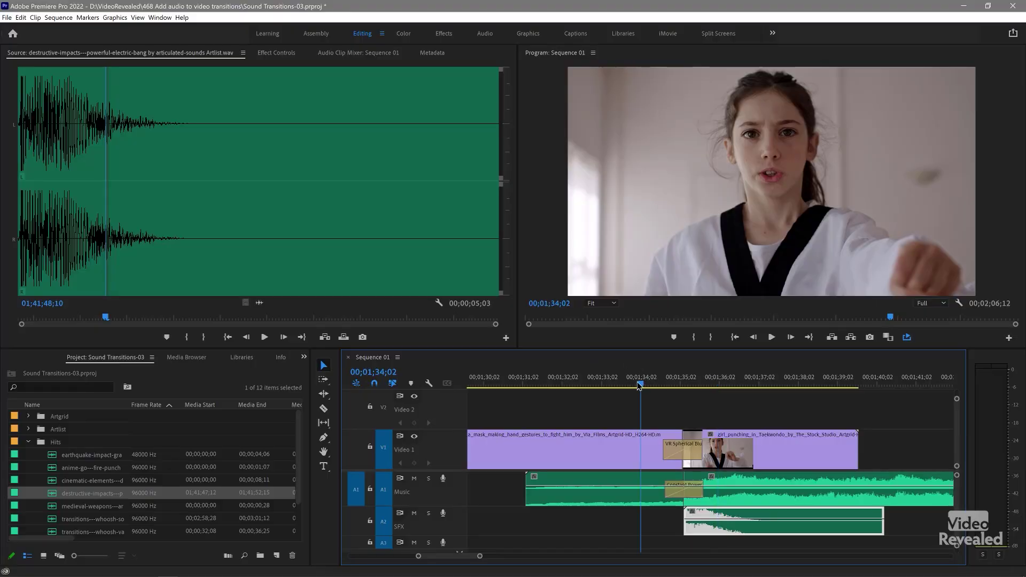
{"action": "key", "text": "space"}
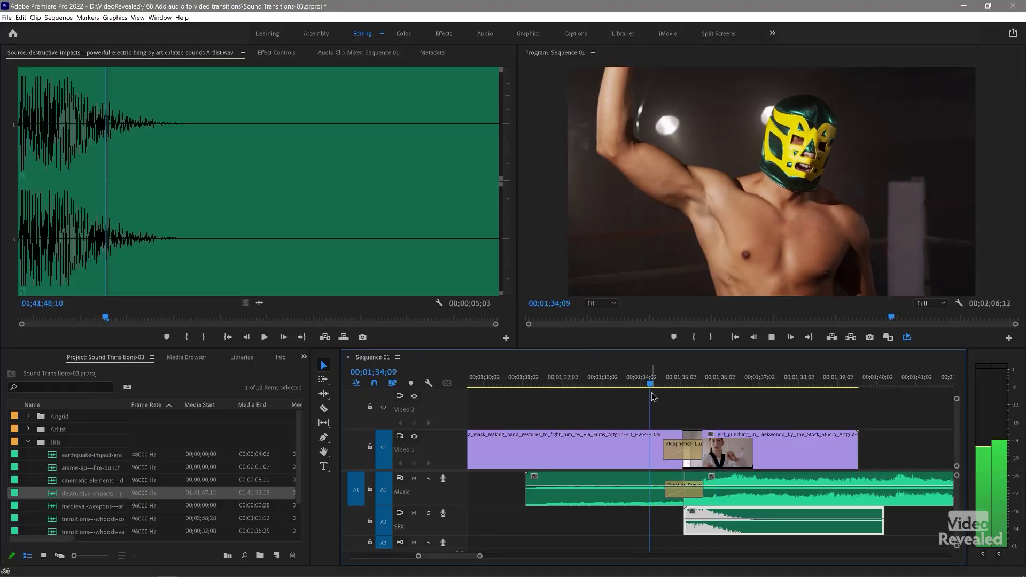
{"action": "key", "text": "space"}
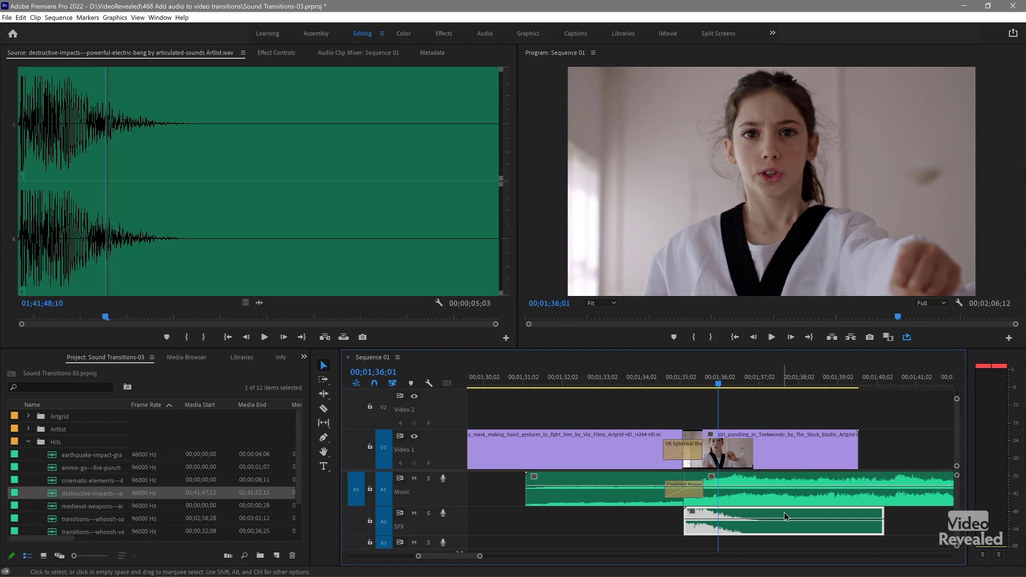
Step: Trim the electric-bang clip's end to about 3 seconds and place a duplicate before it on the SFX track
{"action": "scroll", "coordinate": [785, 516], "scroll_direction": "down", "scroll_amount": 1}
{"action": "scroll", "coordinate": [785, 516], "scroll_direction": "up", "scroll_amount": 3}
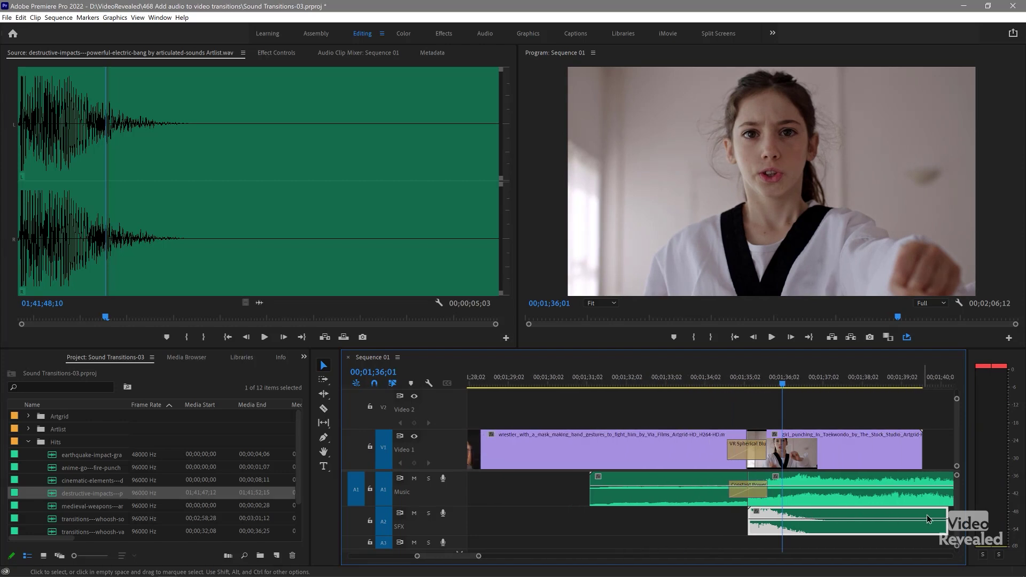
{"action": "left_click_drag", "start_coordinate": [941, 514], "coordinate": [869, 517]}
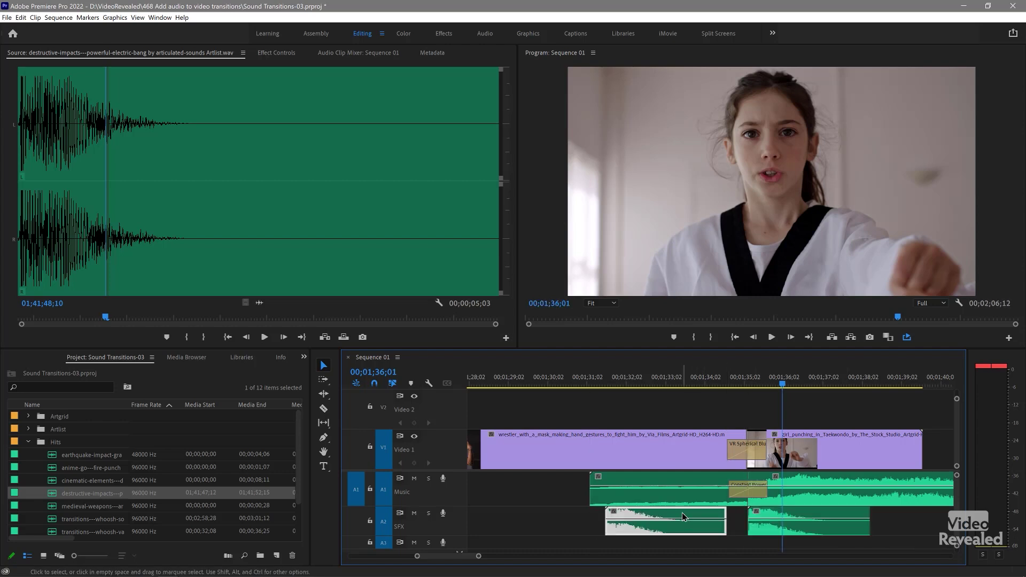
Step: Reverse the speed of the duplicated electric bang and butt its end against the start of the original bang
{"action": "right_click", "coordinate": [682, 516]}
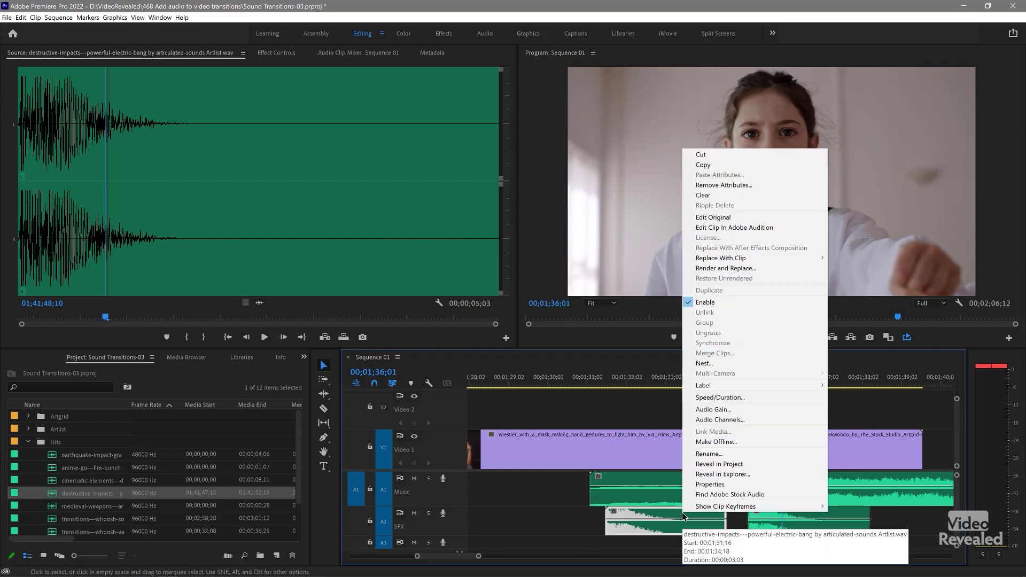
{"action": "left_click", "coordinate": [739, 398]}
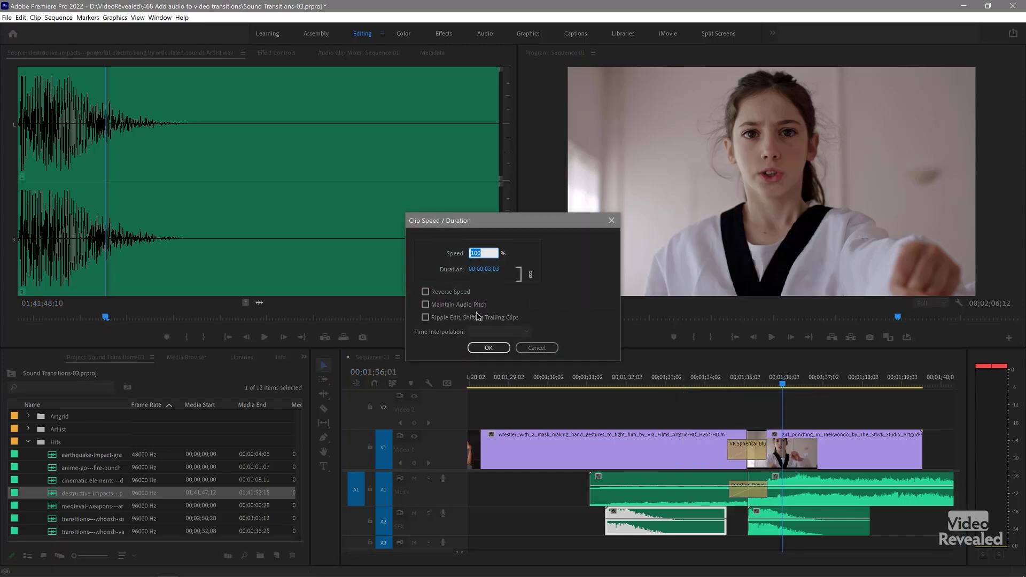
{"action": "left_click", "coordinate": [491, 349]}
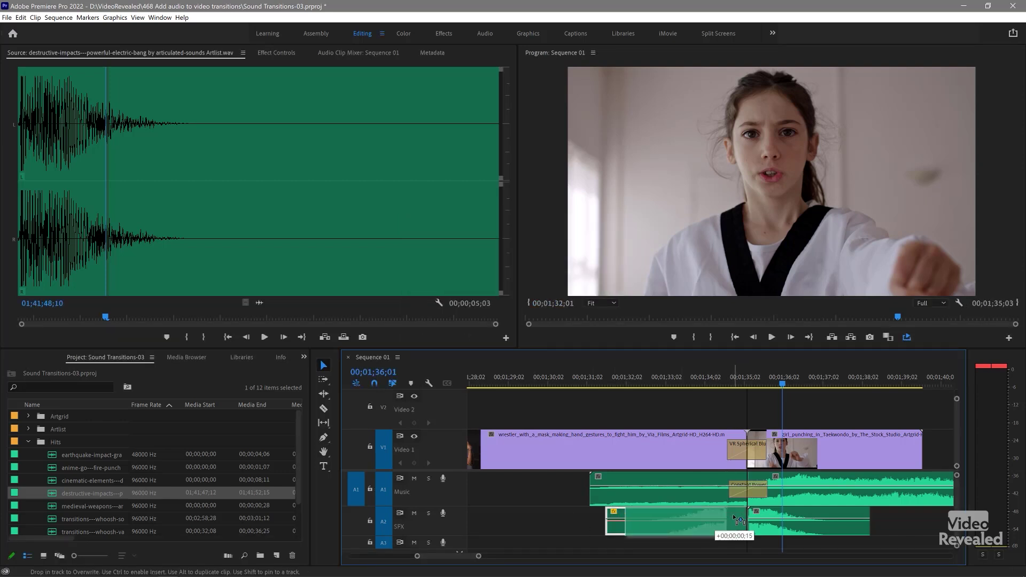
{"action": "left_click_drag", "start_coordinate": [738, 520], "coordinate": [740, 527]}
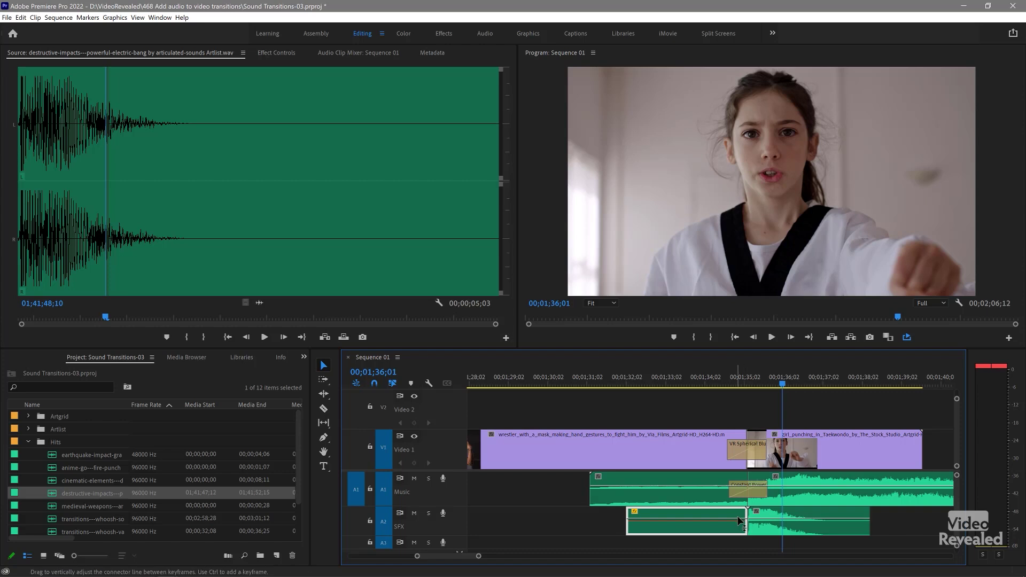
Step: Play the VR Spherical Blur transition with the reversed bang leading into the forward bang
{"action": "left_click", "coordinate": [704, 379]}
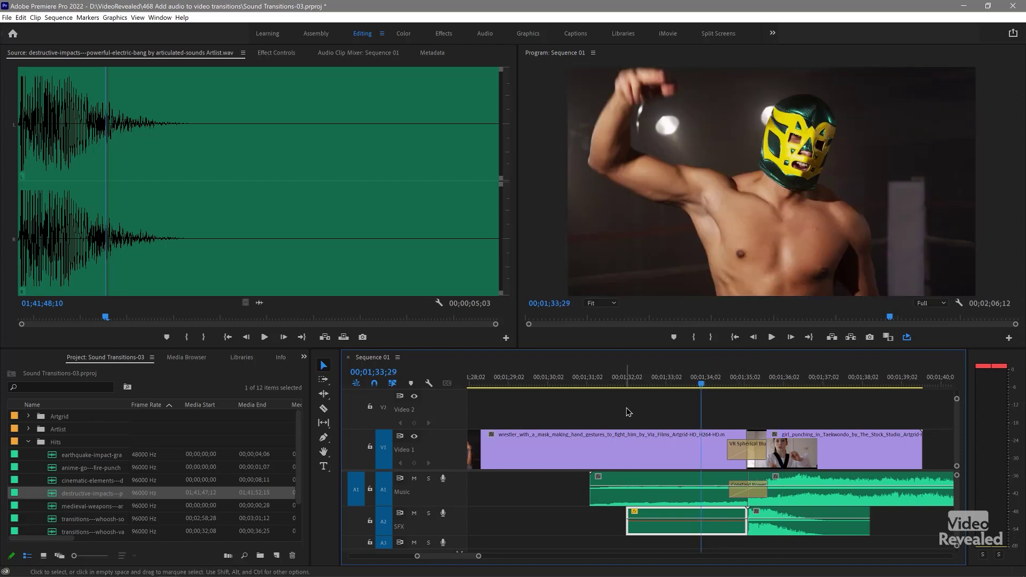
{"action": "left_click", "coordinate": [644, 382]}
{"action": "key", "text": "space"}
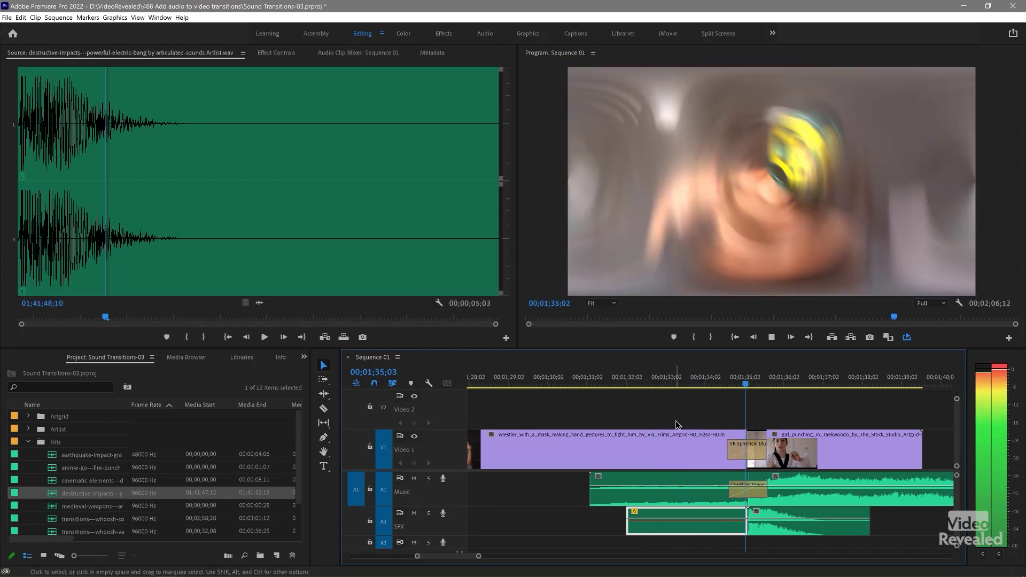
{"action": "left_click", "coordinate": [707, 382]}
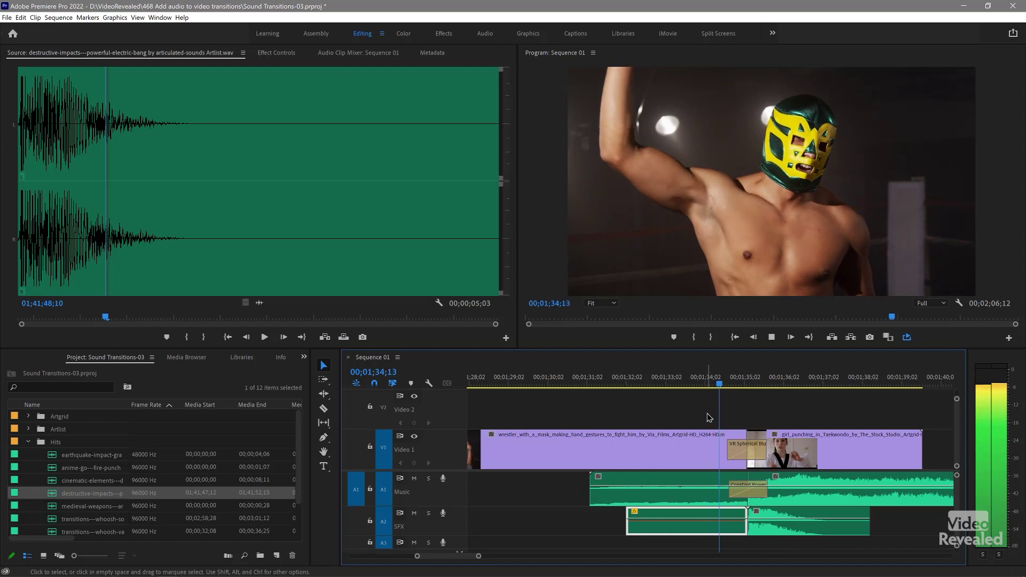
{"action": "left_click", "coordinate": [716, 383]}
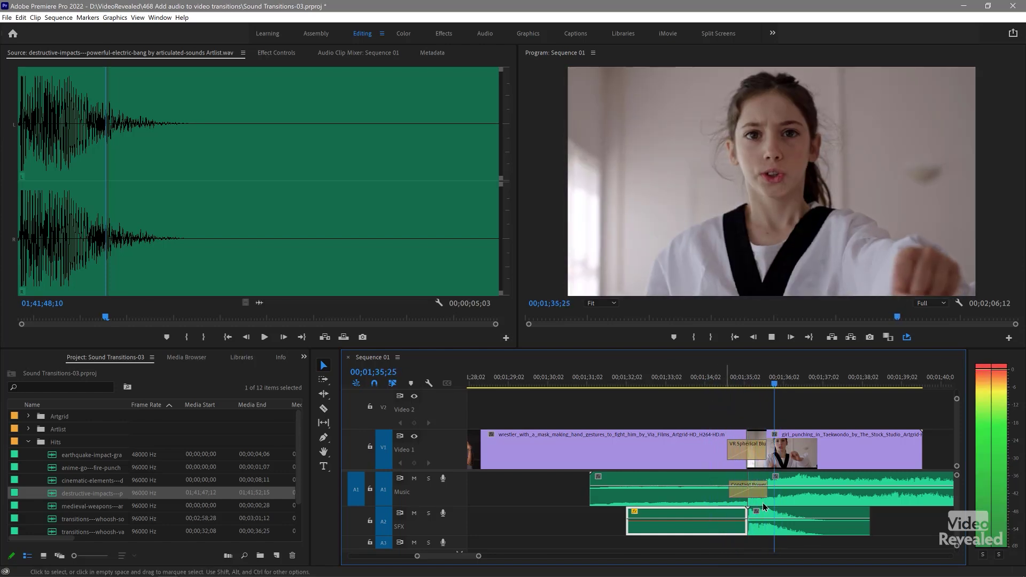
{"action": "key", "text": "space"}
Step: Trim the silent tail off the reversed bang and switch the timeline to audio time units
{"action": "key", "text": "="}
{"action": "key", "text": "="}
{"action": "scroll", "coordinate": [720, 522], "scroll_direction": "up", "scroll_amount": 2, "text": "alt"}
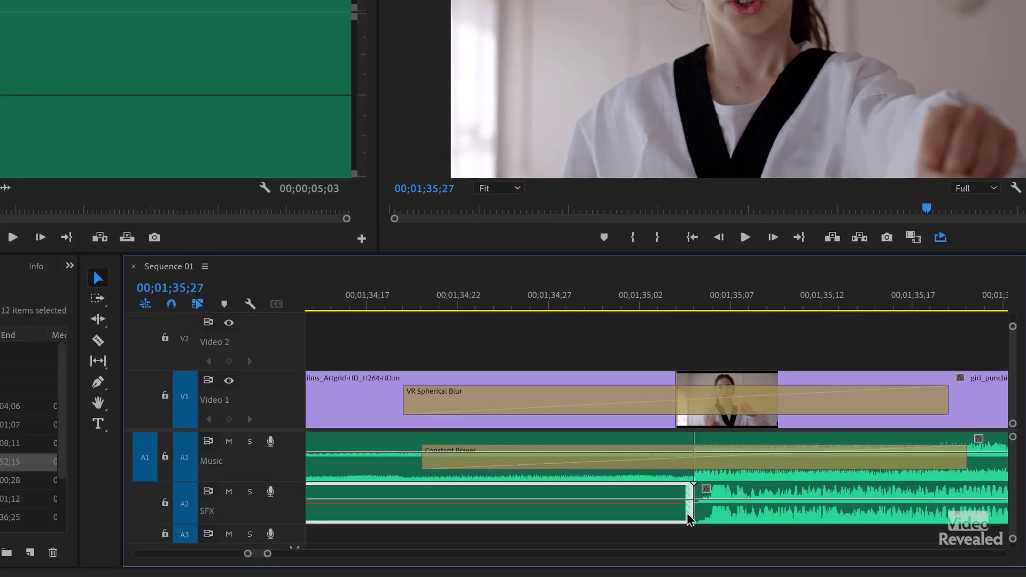
{"action": "scroll", "coordinate": [725, 522], "scroll_direction": "up", "scroll_amount": 2, "text": "alt"}
{"action": "left_click_drag", "start_coordinate": [531, 415], "coordinate": [563, 417]}
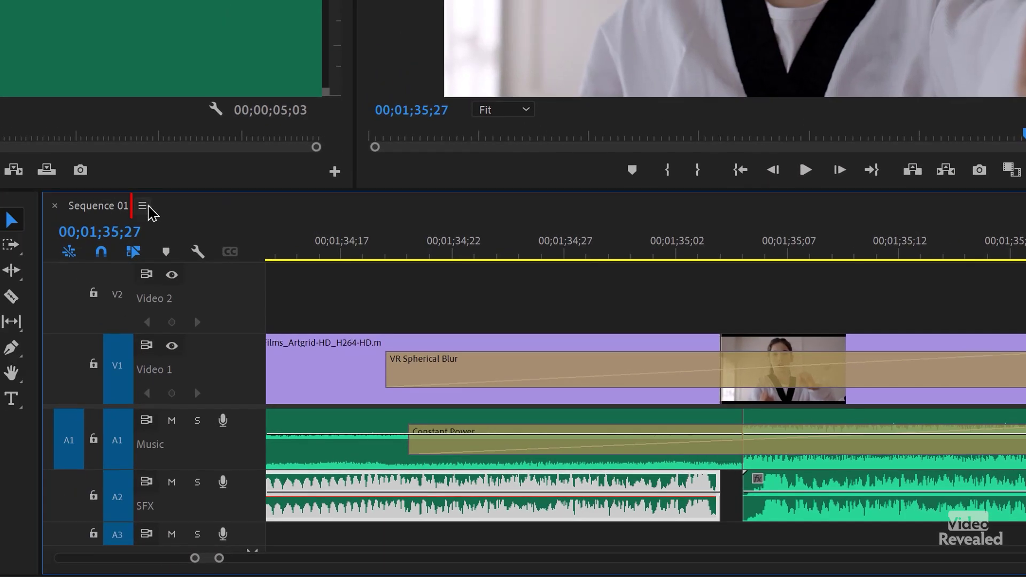
{"action": "left_click", "coordinate": [143, 207]}
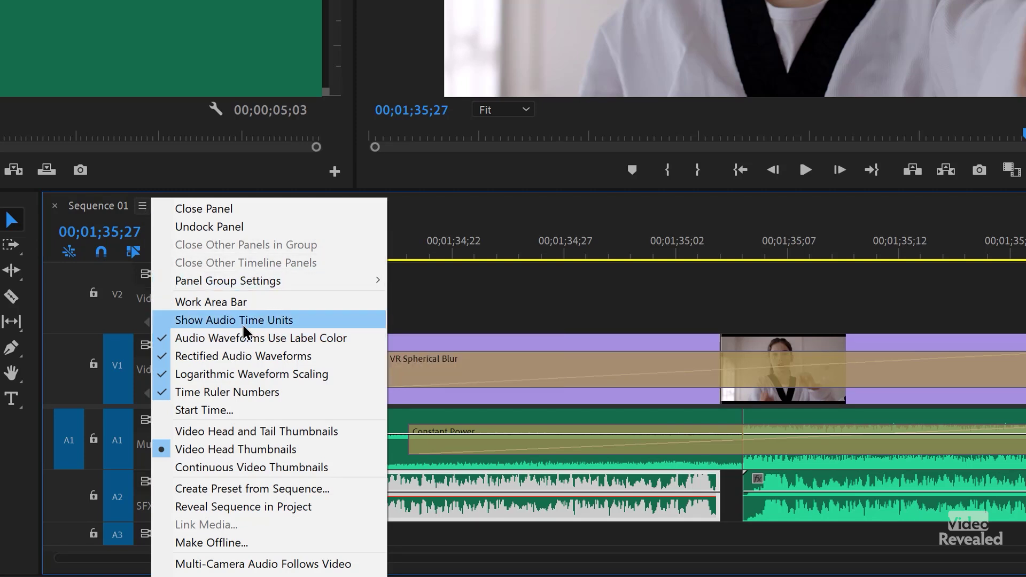
{"action": "left_click", "coordinate": [318, 321]}
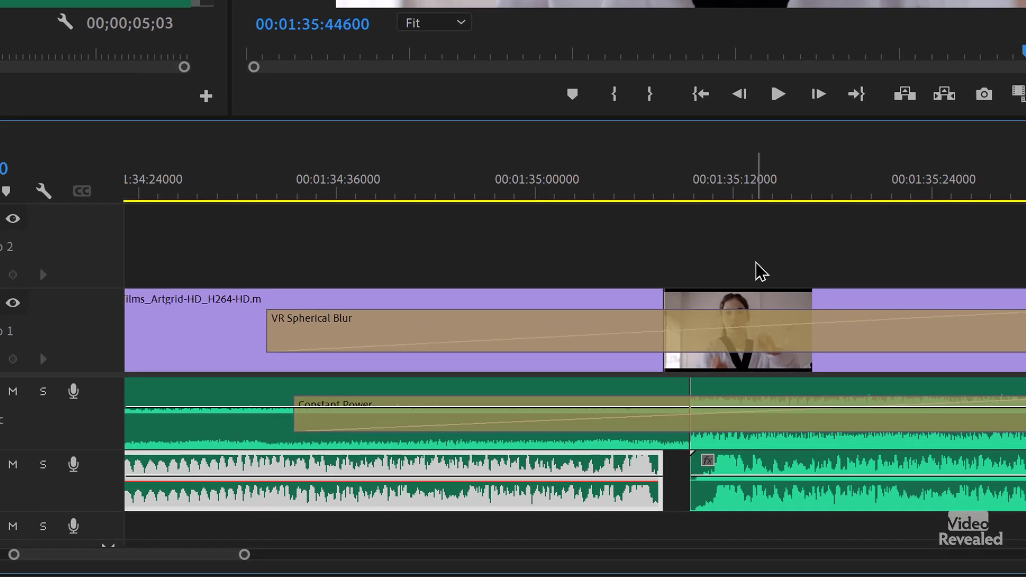
Step: Trim the silence from the start of the forward bang and close the gap between it and the reversed bang
{"action": "scroll", "coordinate": [577, 245], "scroll_direction": "up", "scroll_amount": 5}
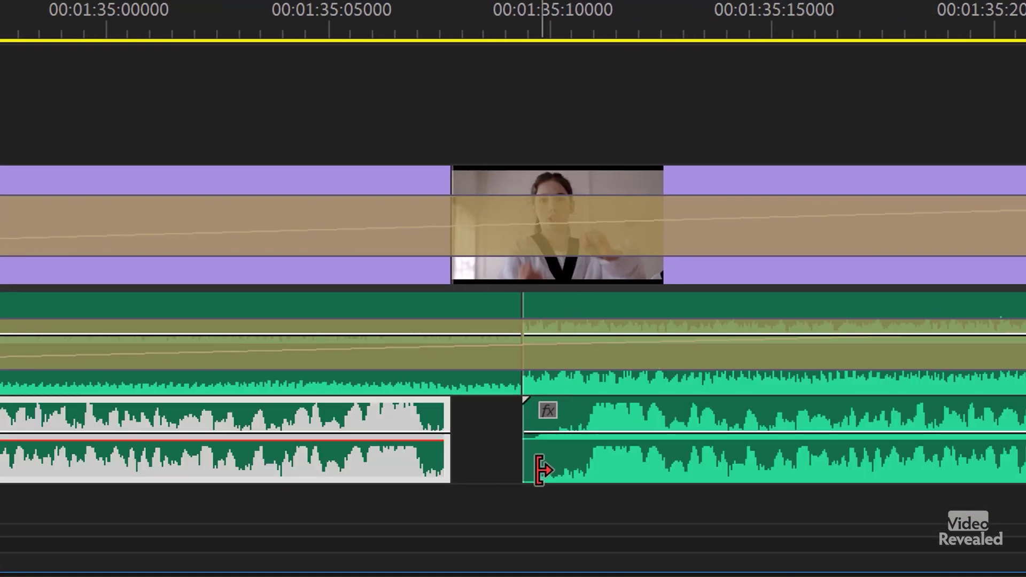
{"action": "left_click", "coordinate": [542, 425]}
{"action": "left_click_drag", "start_coordinate": [534, 414], "coordinate": [561, 427]}
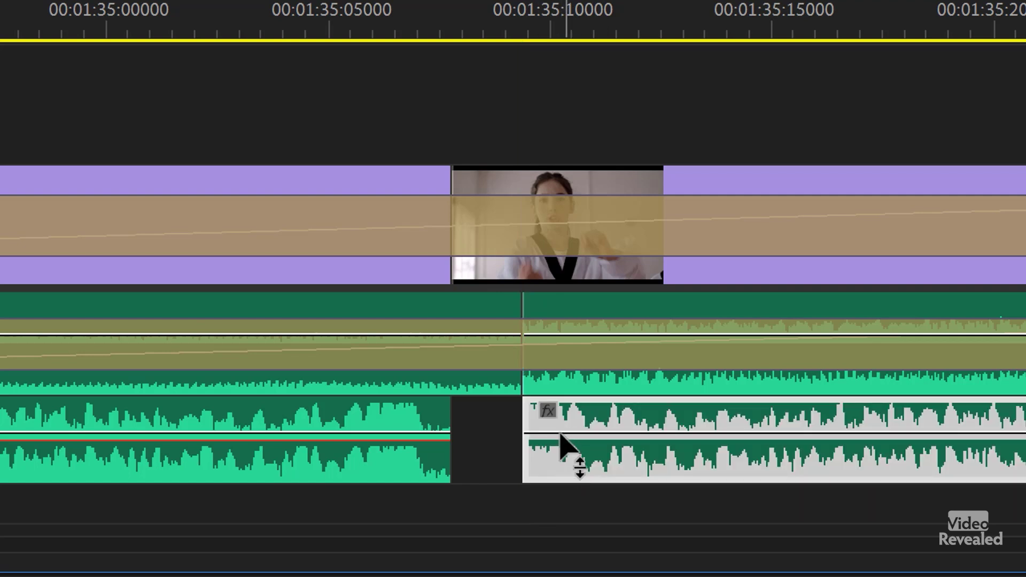
{"action": "left_click_drag", "start_coordinate": [433, 416], "coordinate": [456, 418]}
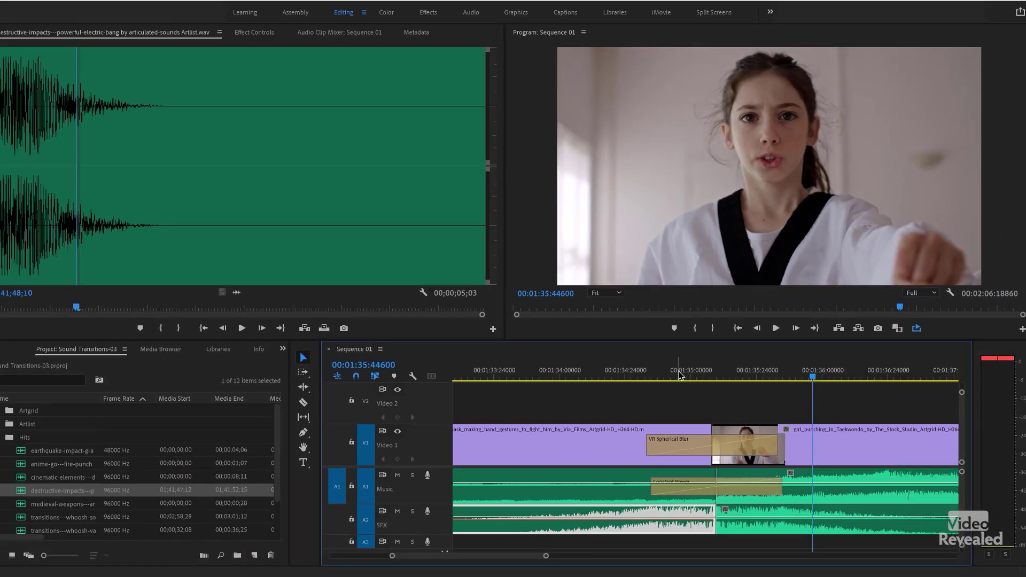
Step: Play the transition repeatedly from before the VR Spherical Blur to check the tightened reversed and forward bangs
{"action": "left_click", "coordinate": [678, 374]}
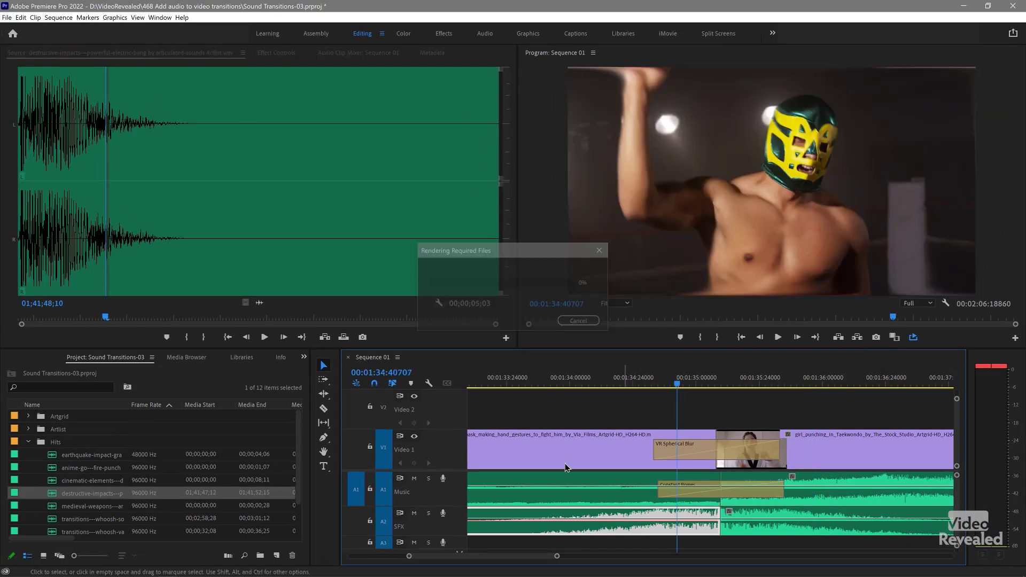
{"action": "key", "text": "space"}
{"action": "key", "text": "minus"}
{"action": "left_click", "coordinate": [622, 380]}
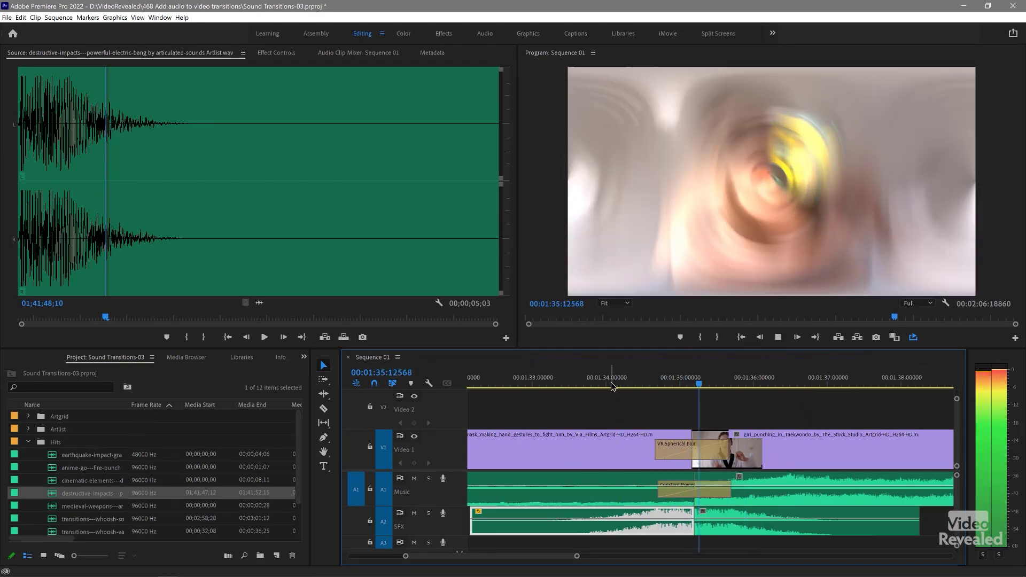
{"action": "key", "text": "space"}
{"action": "left_click", "coordinate": [626, 375]}
{"action": "key", "text": "space"}
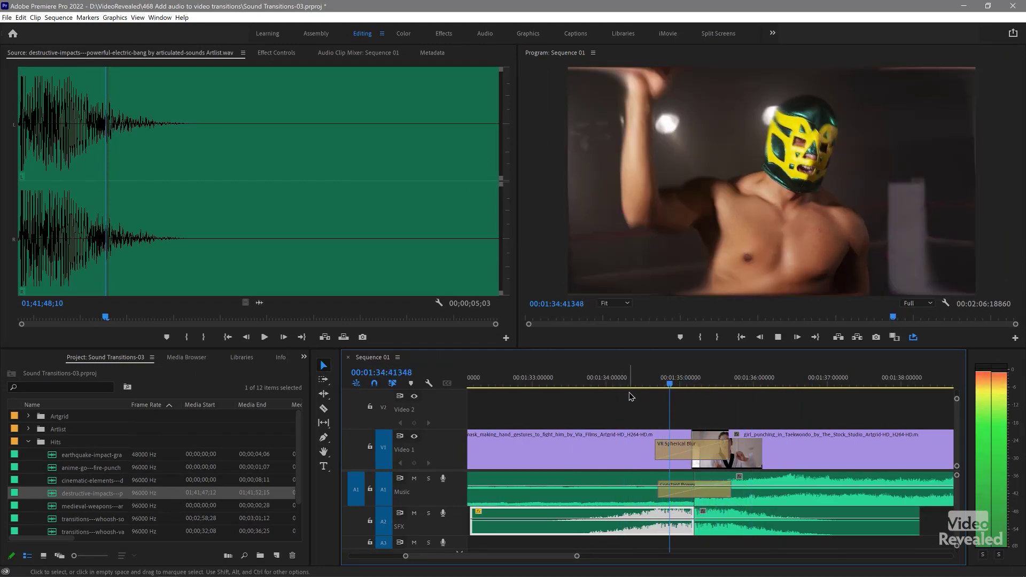
{"action": "key", "text": "space"}
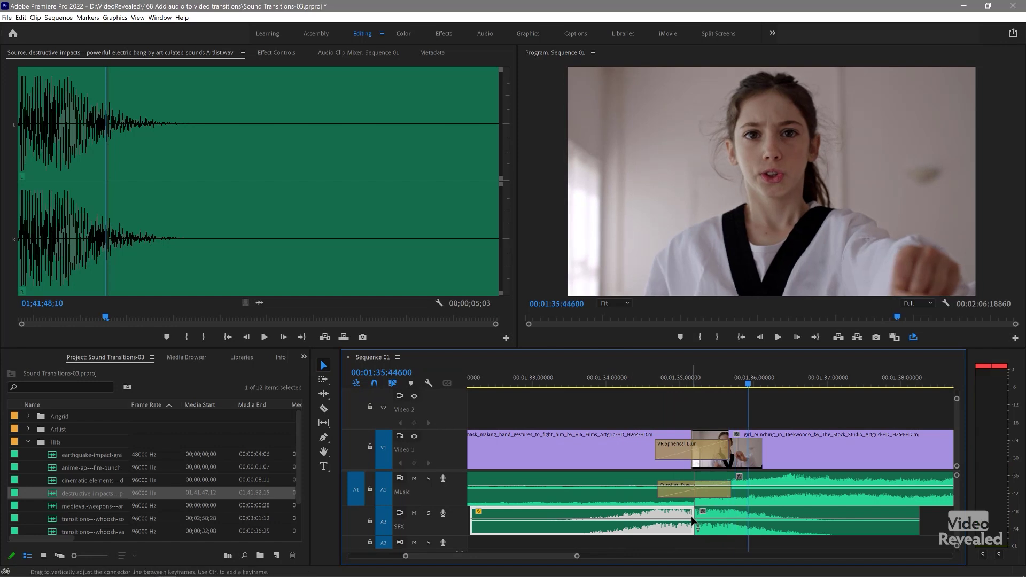
Step: Move the forward bang on the SFX track earlier so its start aligns with the video cut
{"action": "scroll", "coordinate": [696, 523], "scroll_direction": "up", "scroll_amount": 5}
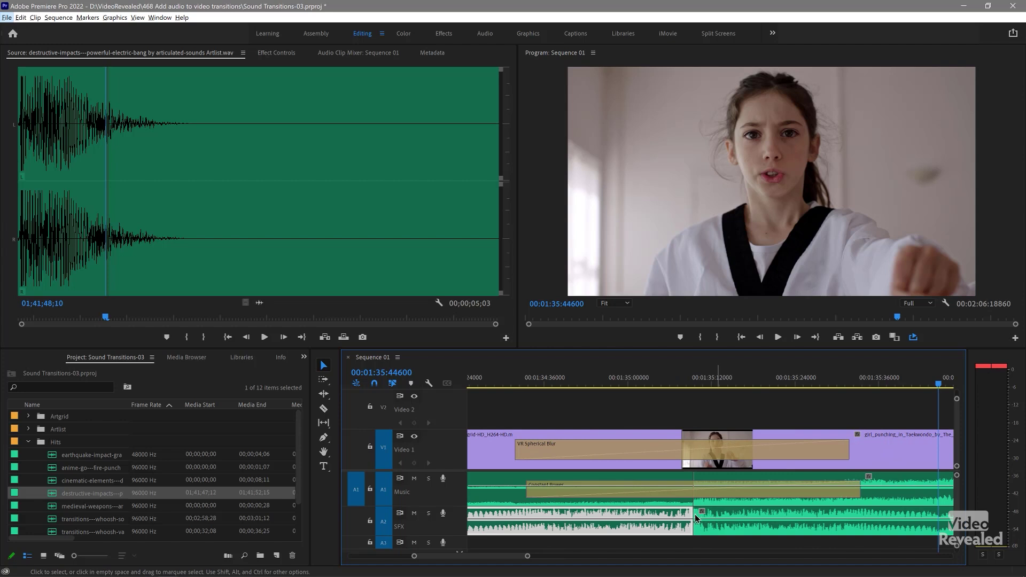
{"action": "left_click_drag", "start_coordinate": [719, 521], "coordinate": [719, 517]}
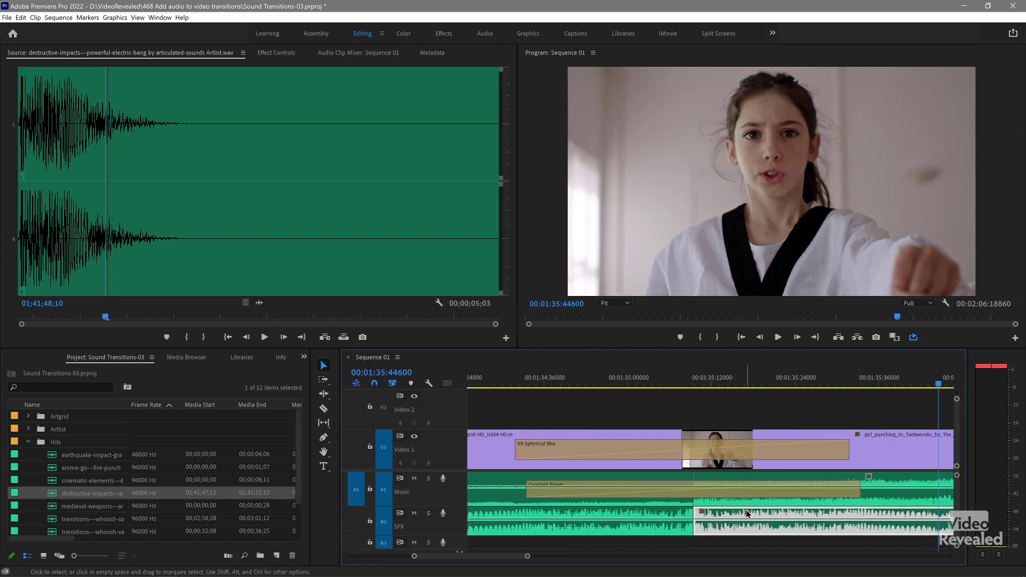
{"action": "left_click_drag", "start_coordinate": [746, 512], "coordinate": [737, 517]}
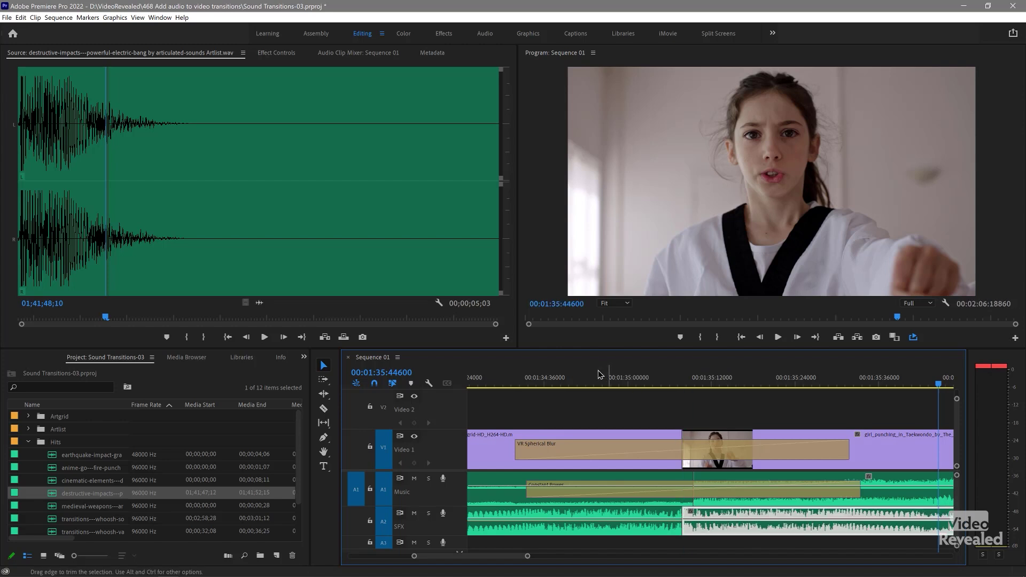
Step: Replay the transition from before the VR Spherical Blur with a wider timeline view to check the aligned reversed and forward bangs
{"action": "left_click", "coordinate": [594, 377]}
{"action": "key", "text": "space"}
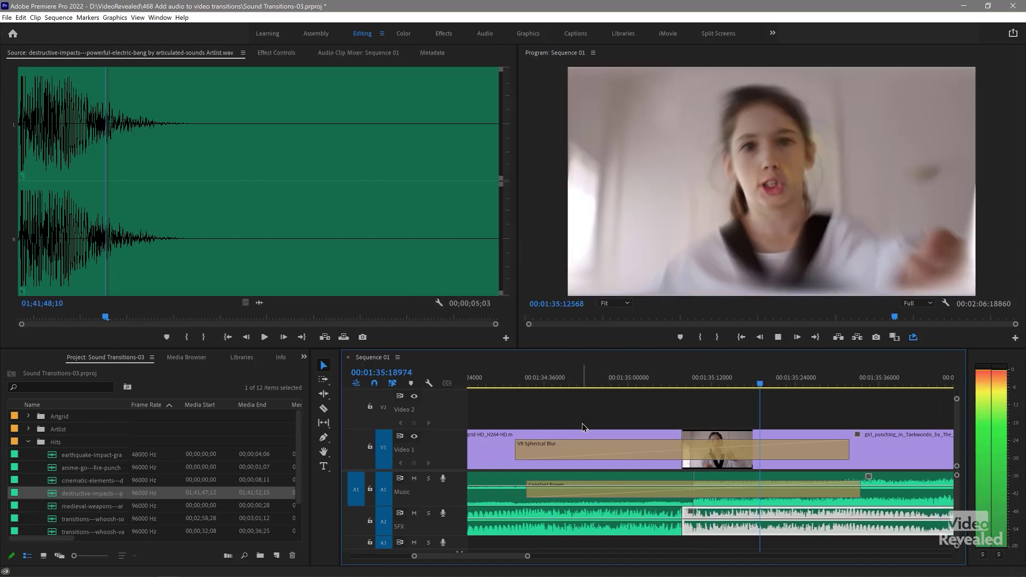
{"action": "key", "text": "minus"}
{"action": "key", "text": "minus"}
{"action": "key", "text": "minus"}
{"action": "key", "text": "minus"}
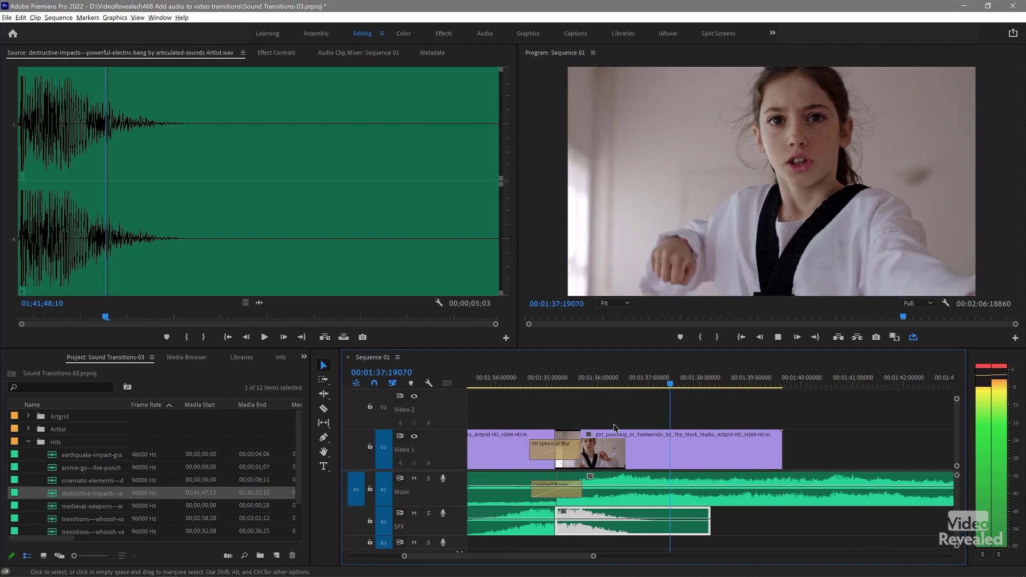
{"action": "left_click", "coordinate": [544, 386]}
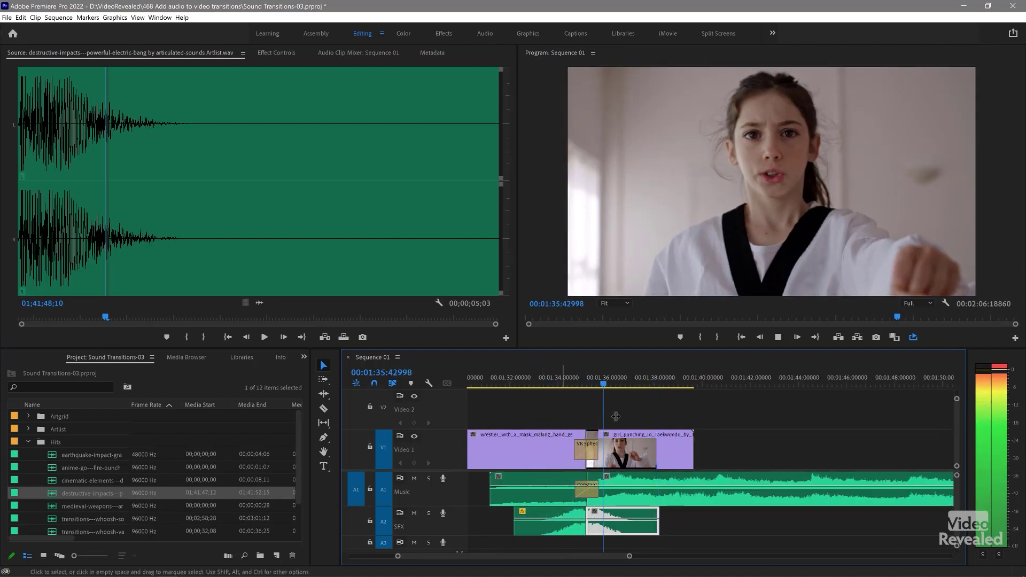
{"action": "key", "text": "space"}
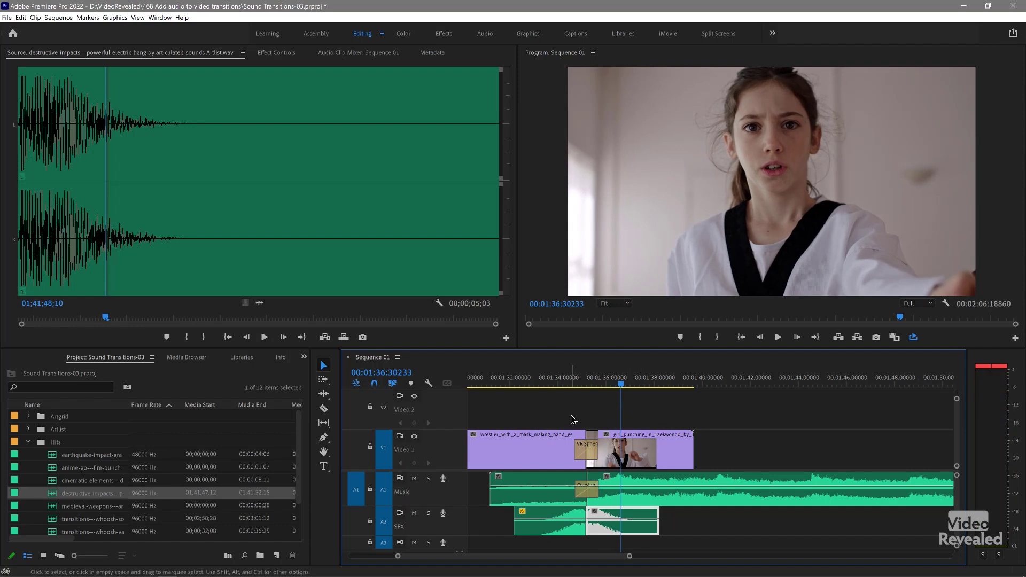
{"action": "scroll", "coordinate": [571, 419], "scroll_direction": "up", "scroll_amount": 3}
{"action": "left_click", "coordinate": [717, 407]}
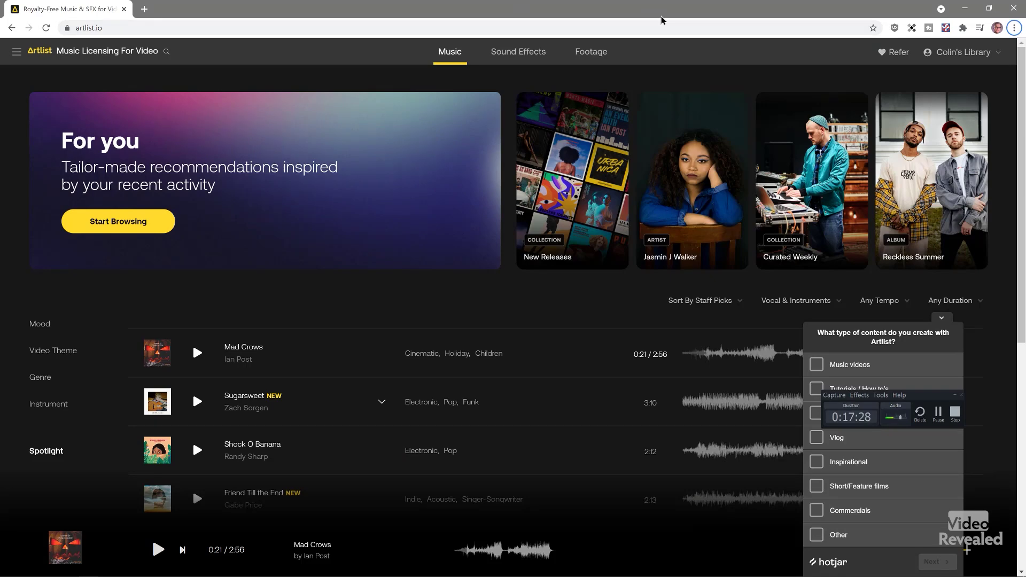
Step: Switch to the Artlist website, open the Whooshes & Transitions sound effects category and preview its first three sounds
{"action": "left_click", "coordinate": [514, 54]}
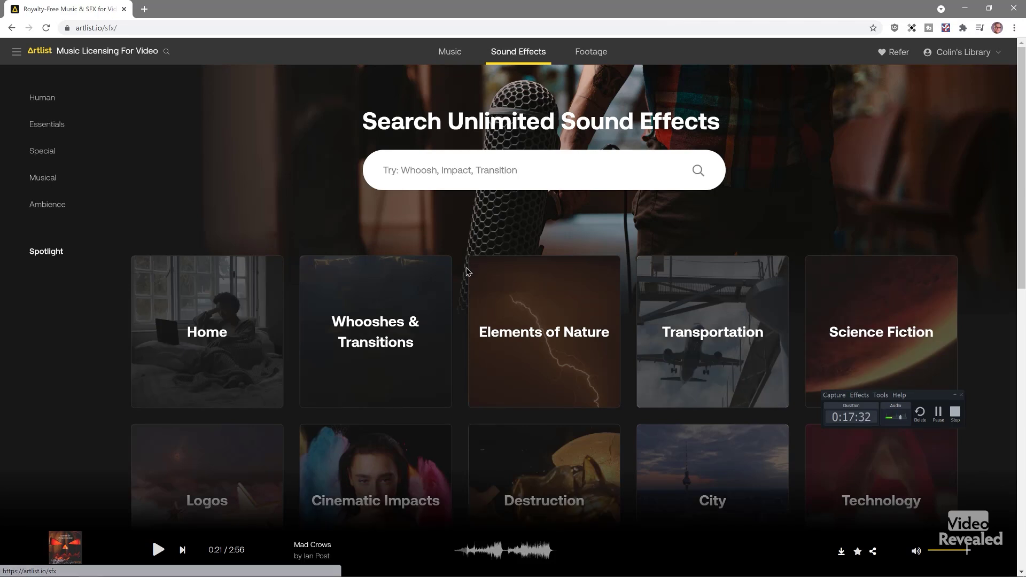
{"action": "left_click", "coordinate": [391, 347]}
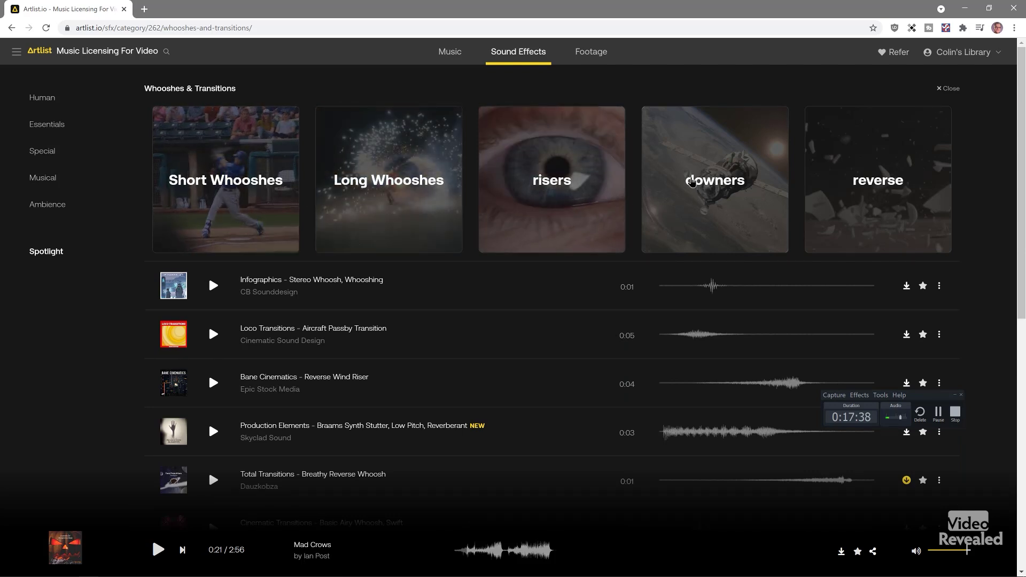
{"action": "left_click", "coordinate": [212, 287]}
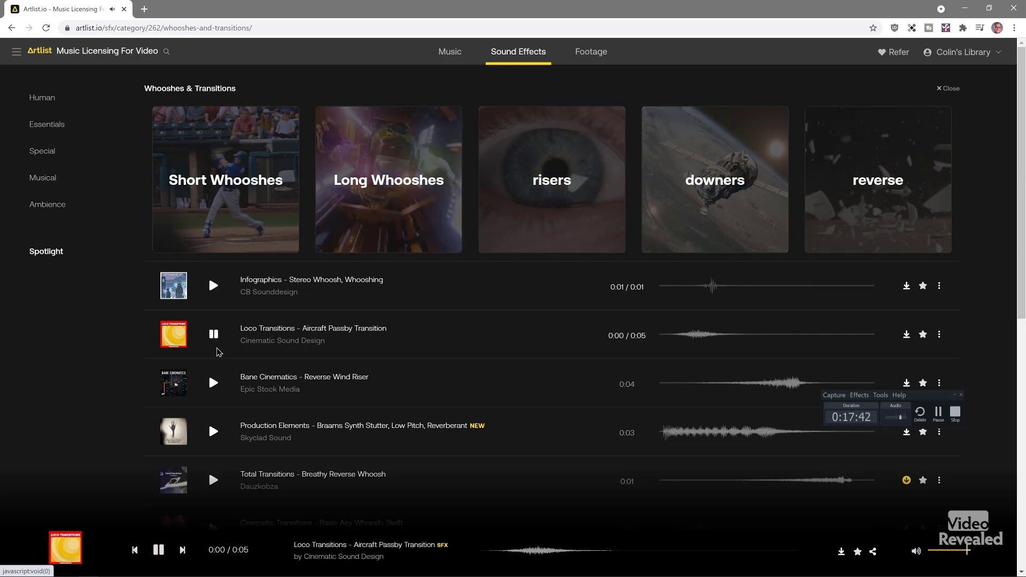
{"action": "left_click", "coordinate": [213, 384]}
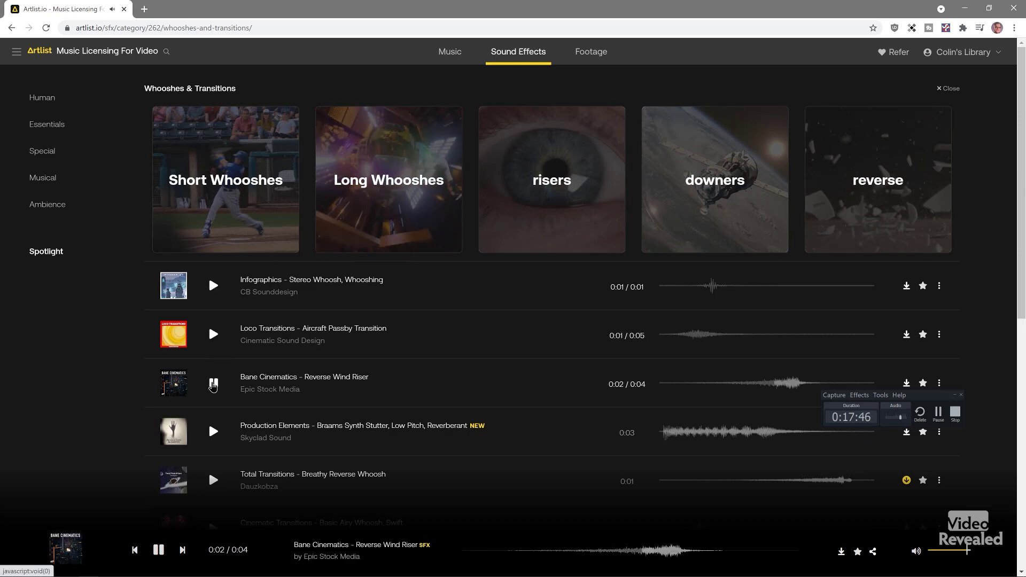
Step: Narrow the sounds to Risers and audition several, including Stuttering Riser, High Pitch Rev Up, Distorted Movement and Mysterious Riser, Deep
{"action": "left_click", "coordinate": [566, 162]}
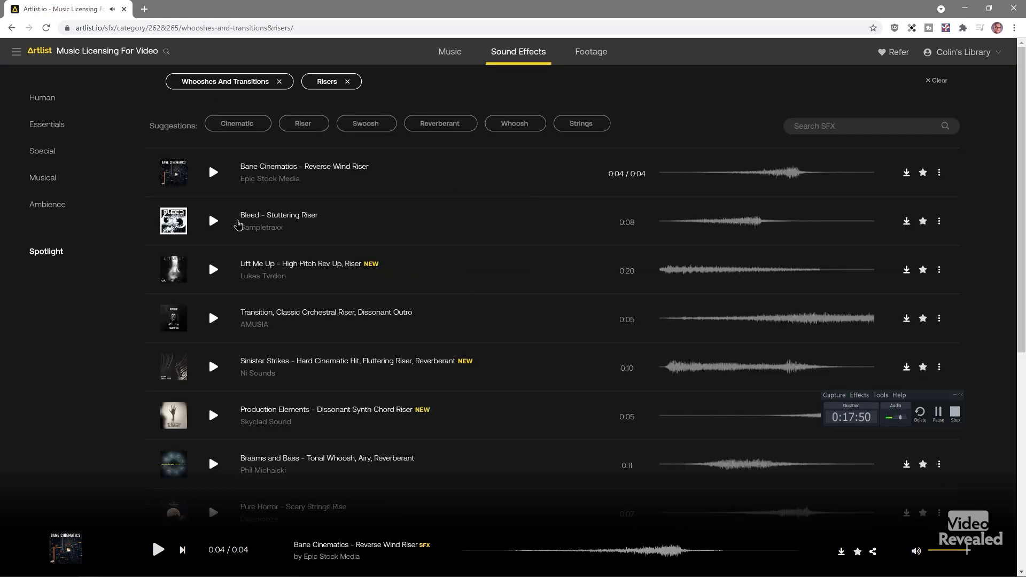
{"action": "left_click", "coordinate": [213, 223]}
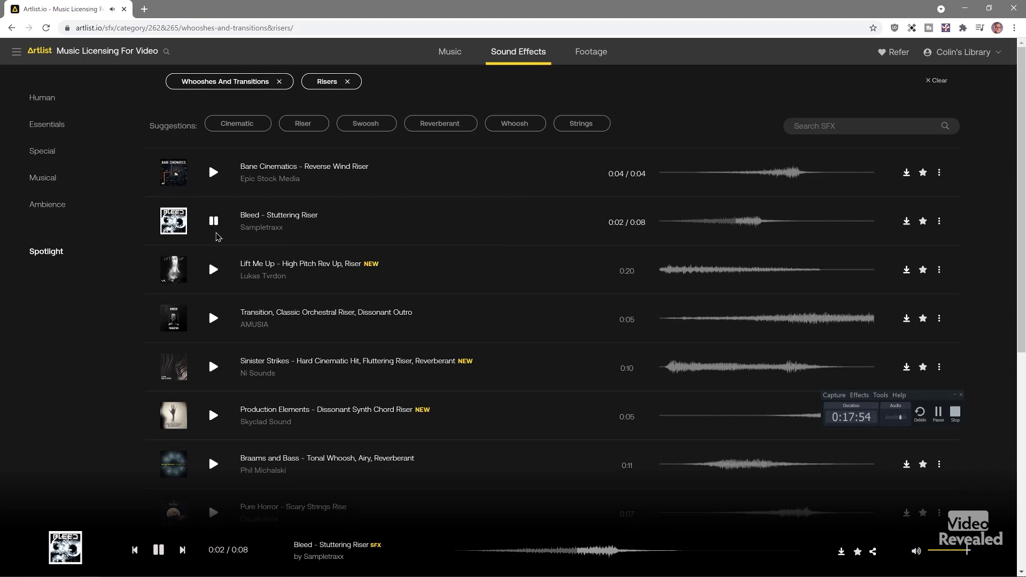
{"action": "left_click", "coordinate": [213, 275]}
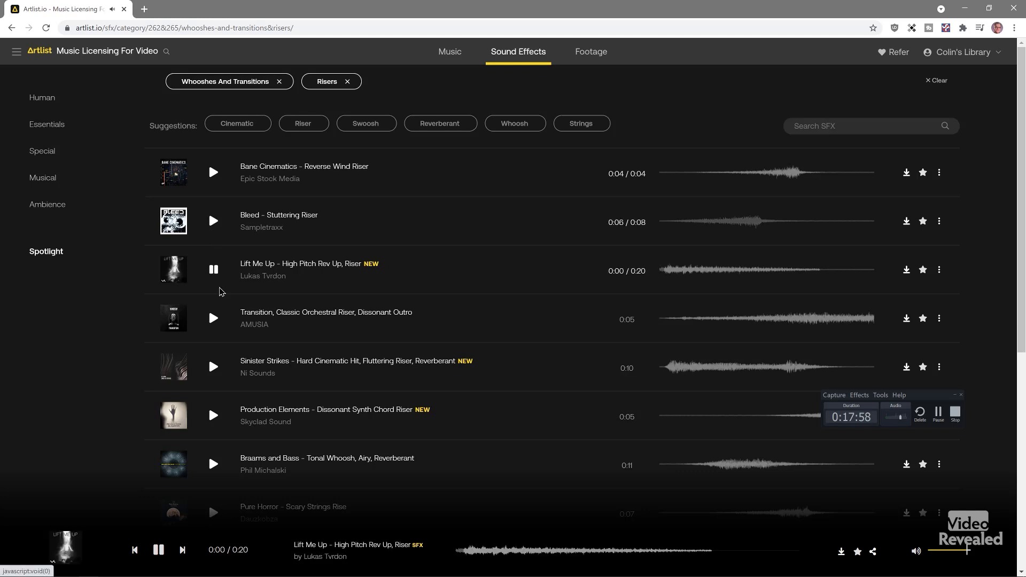
{"action": "scroll", "coordinate": [266, 359], "scroll_direction": "down", "scroll_amount": 5}
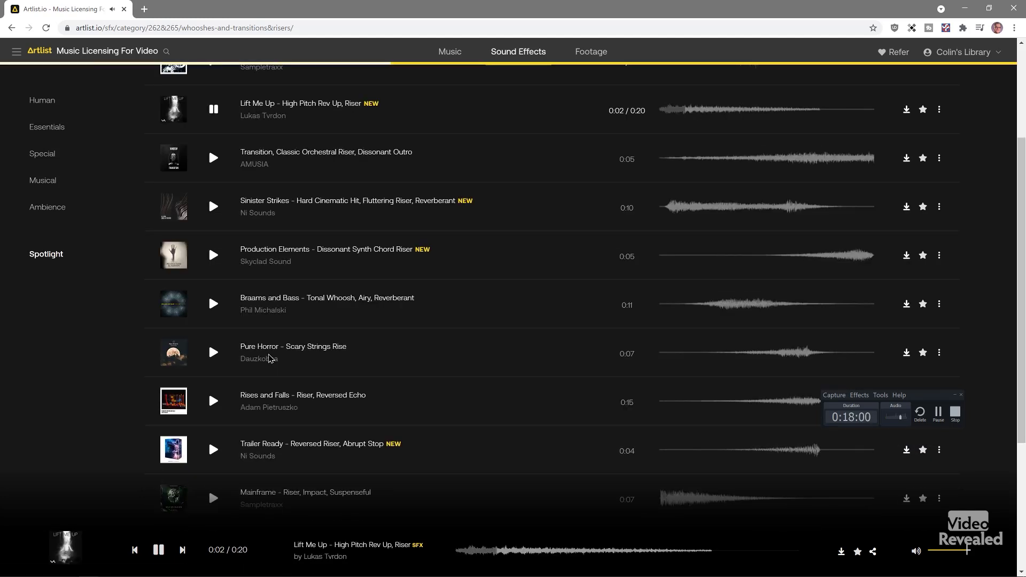
{"action": "left_click", "coordinate": [217, 202]}
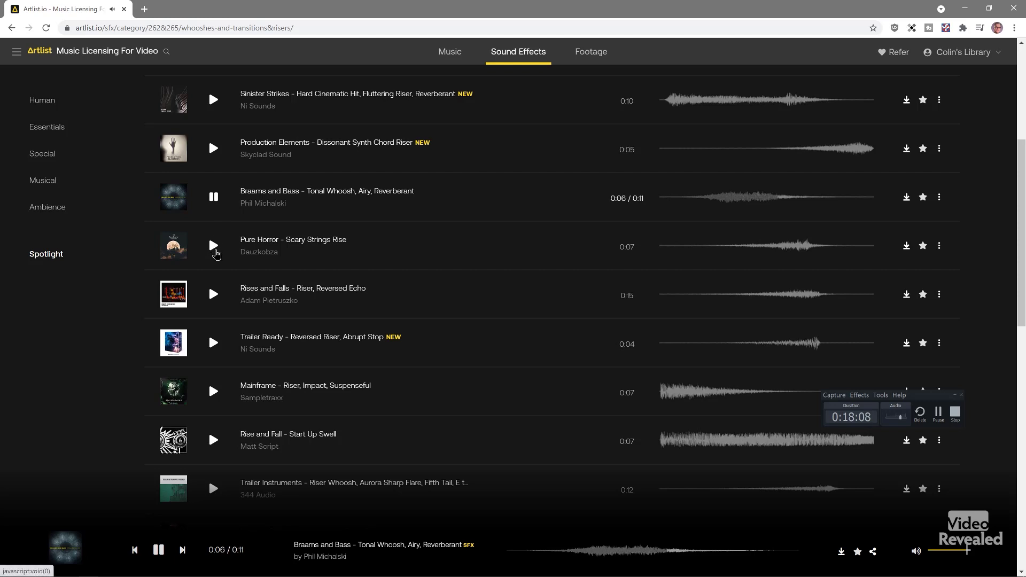
{"action": "scroll", "coordinate": [371, 351], "scroll_direction": "down", "scroll_amount": 9}
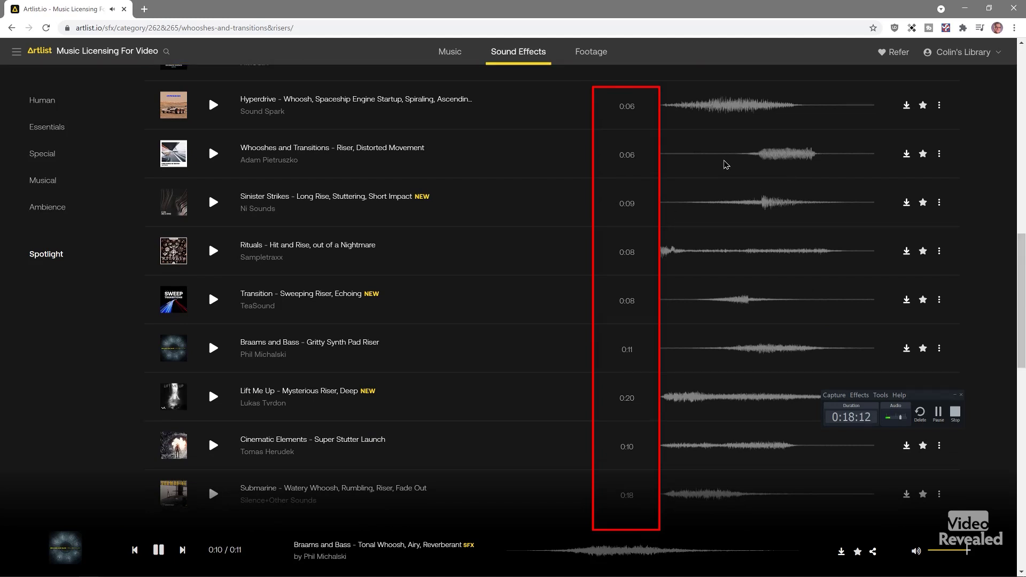
{"action": "left_click", "coordinate": [212, 154]}
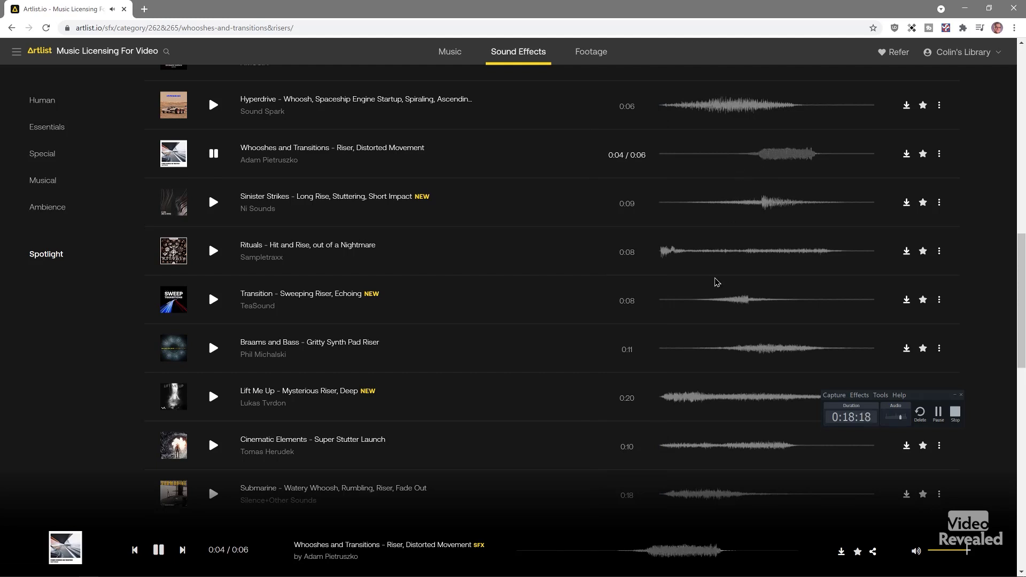
{"action": "scroll", "coordinate": [714, 283], "scroll_direction": "down", "scroll_amount": 3}
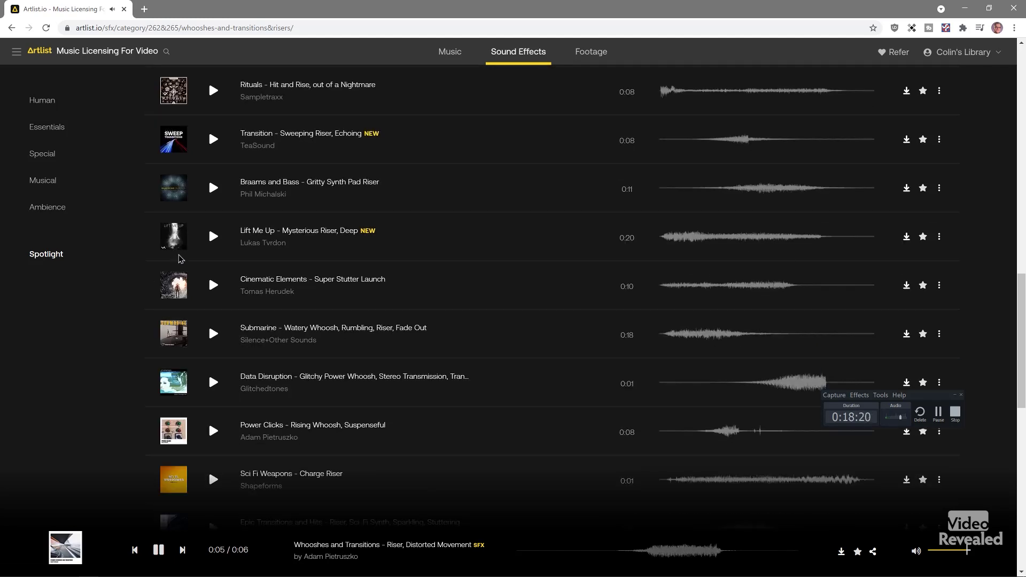
{"action": "left_click", "coordinate": [223, 245]}
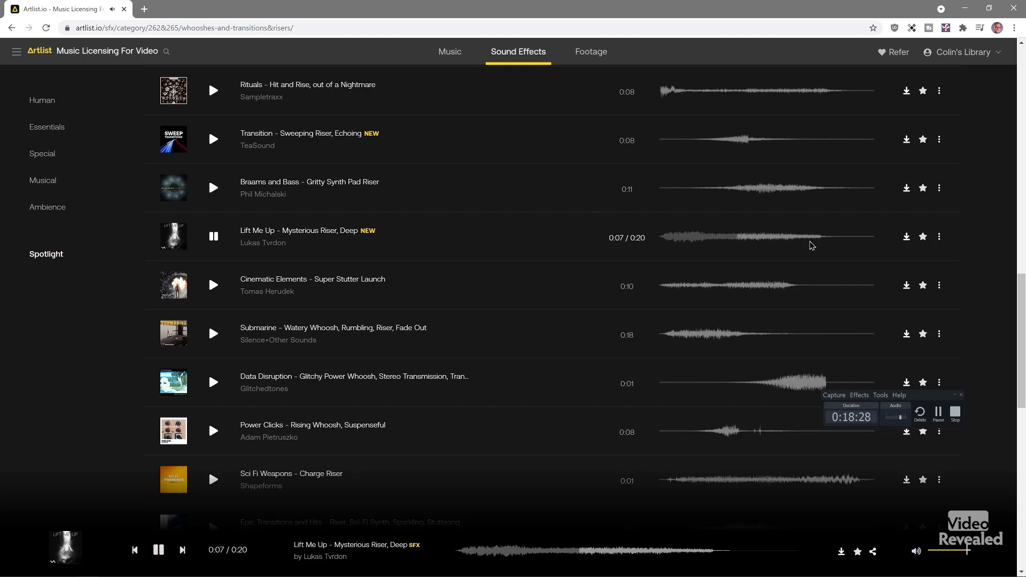
Step: Preview the Data Disruption - Glitchy Power Whoosh and save it as WAV in the "468 Add audio to video transitions" folder
{"action": "left_click", "coordinate": [213, 382]}
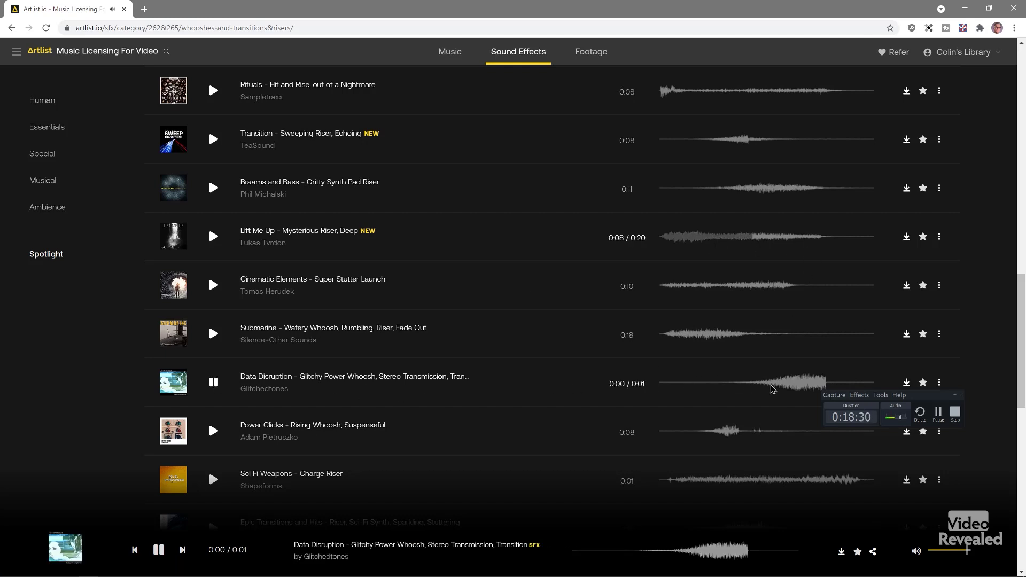
{"action": "left_click", "coordinate": [213, 384]}
{"action": "left_click", "coordinate": [213, 385]}
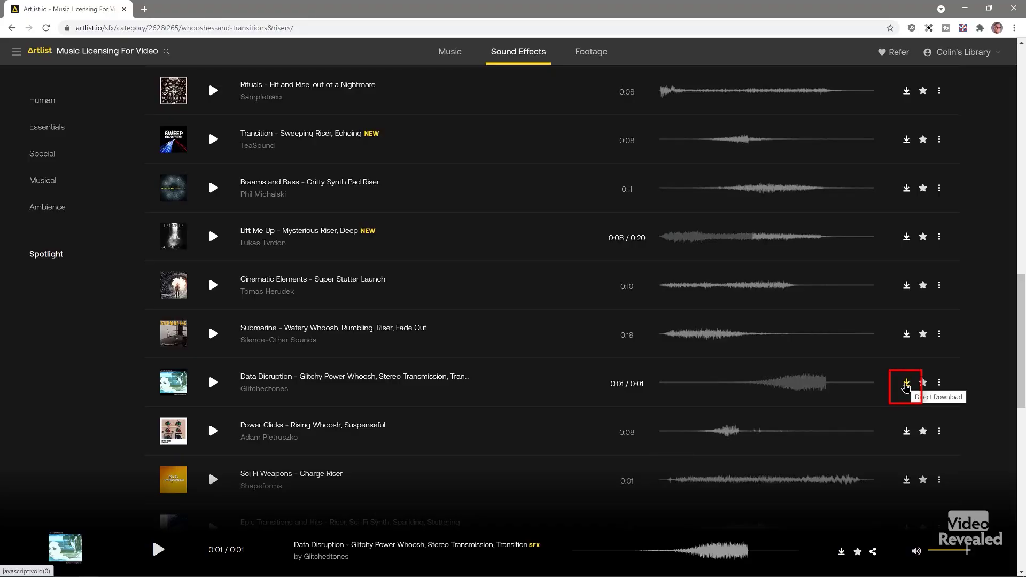
{"action": "left_click", "coordinate": [906, 386]}
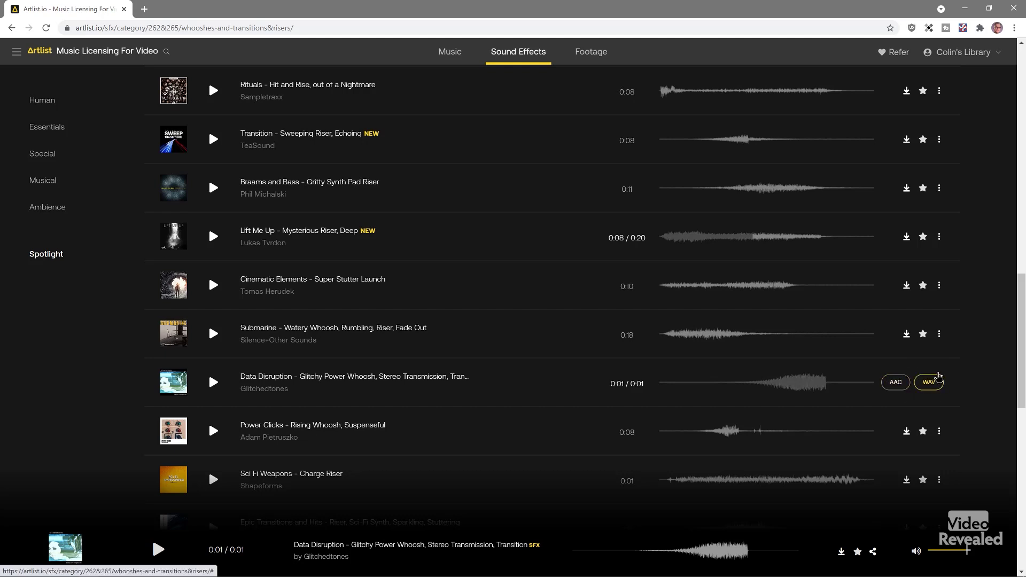
{"action": "left_click", "coordinate": [938, 377]}
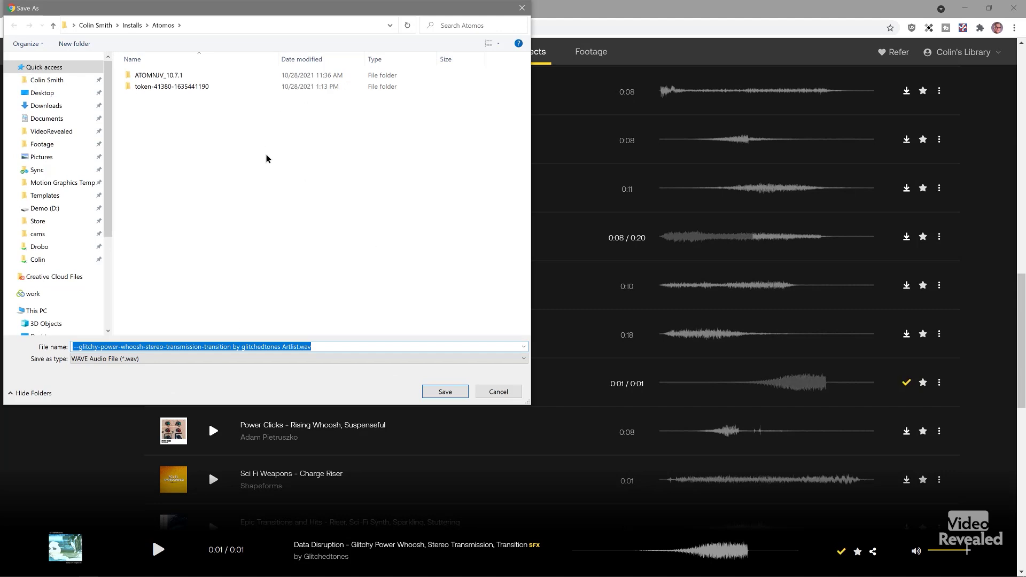
{"action": "double_click", "coordinate": [216, 193]}
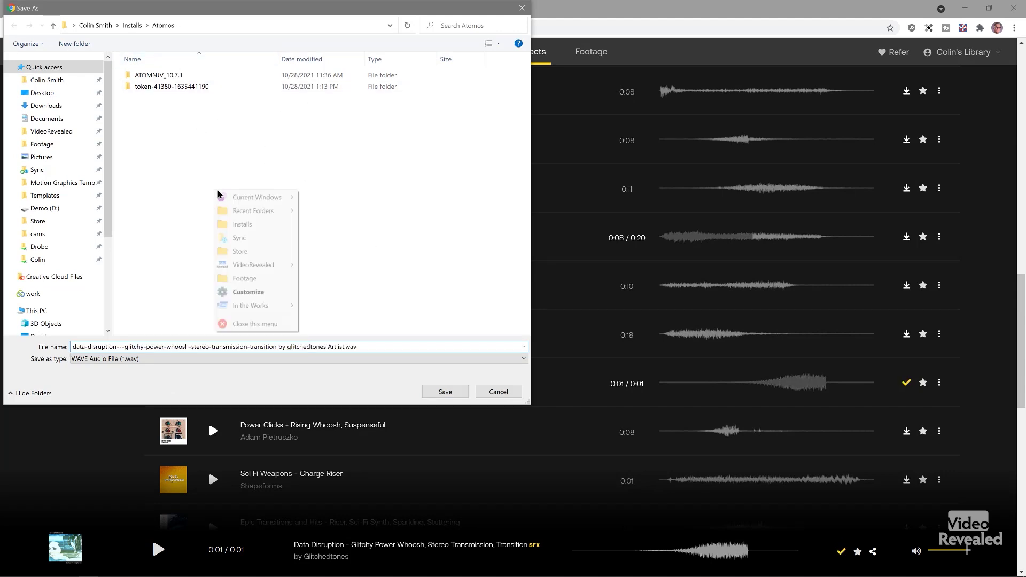
{"action": "left_click", "coordinate": [270, 252]}
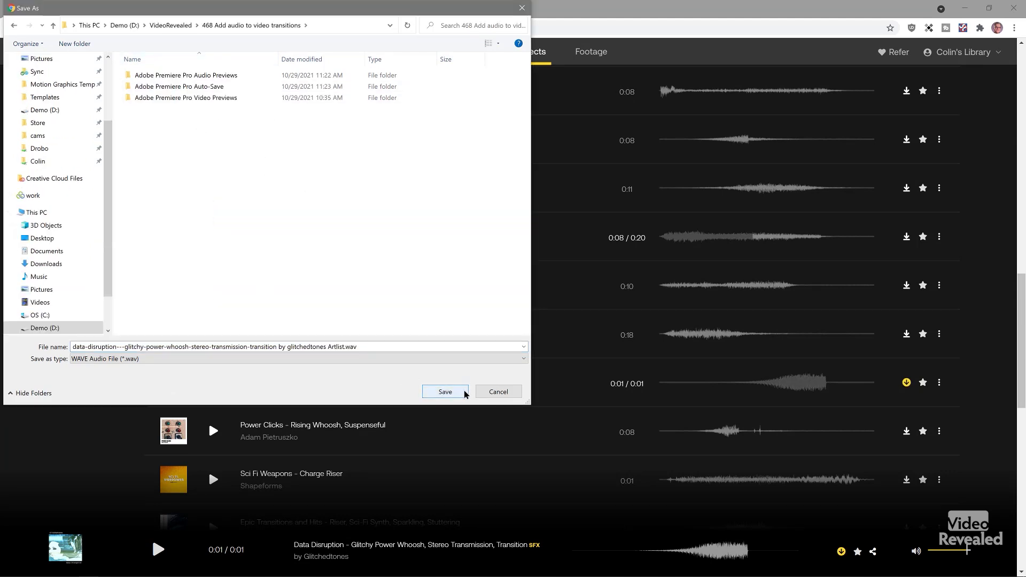
{"action": "left_click", "coordinate": [447, 394]}
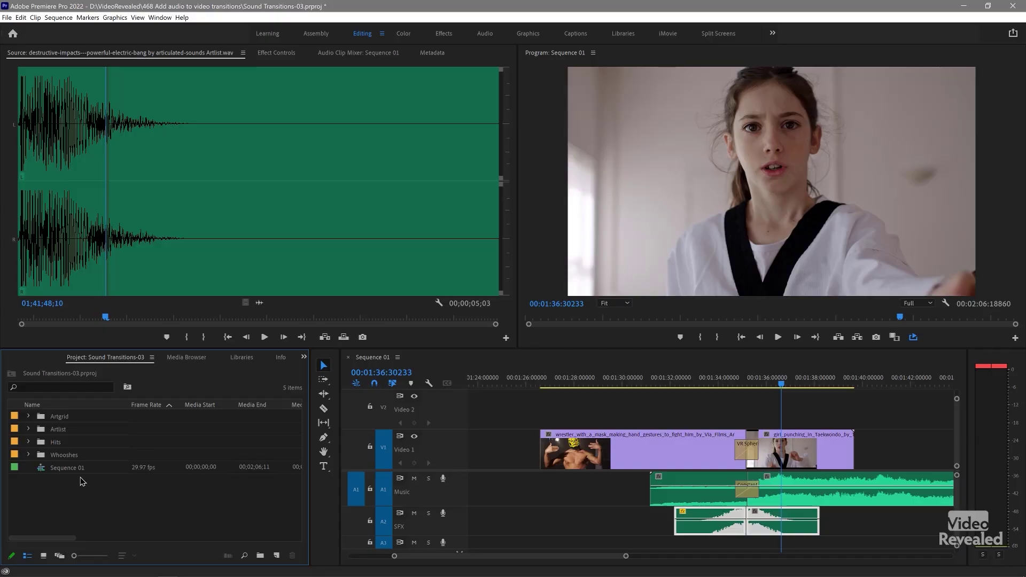
Step: In Premiere Pro, import the downloaded data-disruption glitchy power whoosh at the project's top level and preview it in the source monitor
{"action": "double_click", "coordinate": [143, 509]}
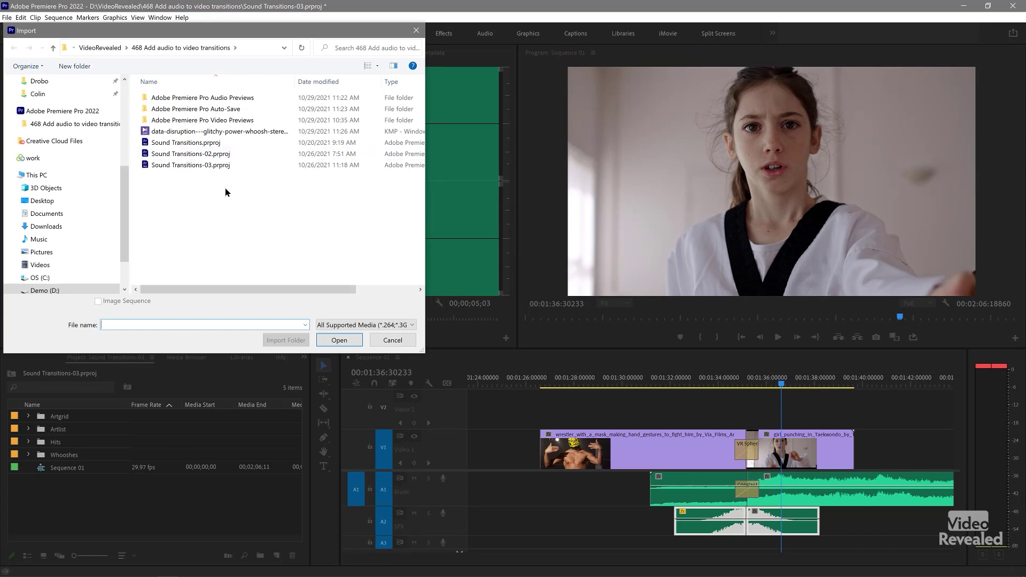
{"action": "double_click", "coordinate": [148, 132]}
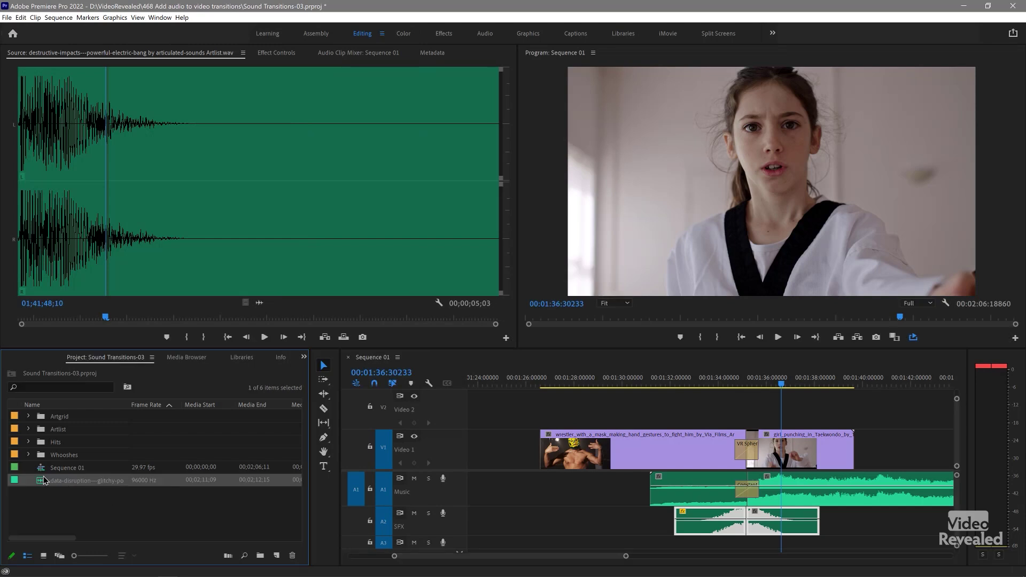
{"action": "double_click", "coordinate": [45, 480]}
{"action": "key", "text": "space"}
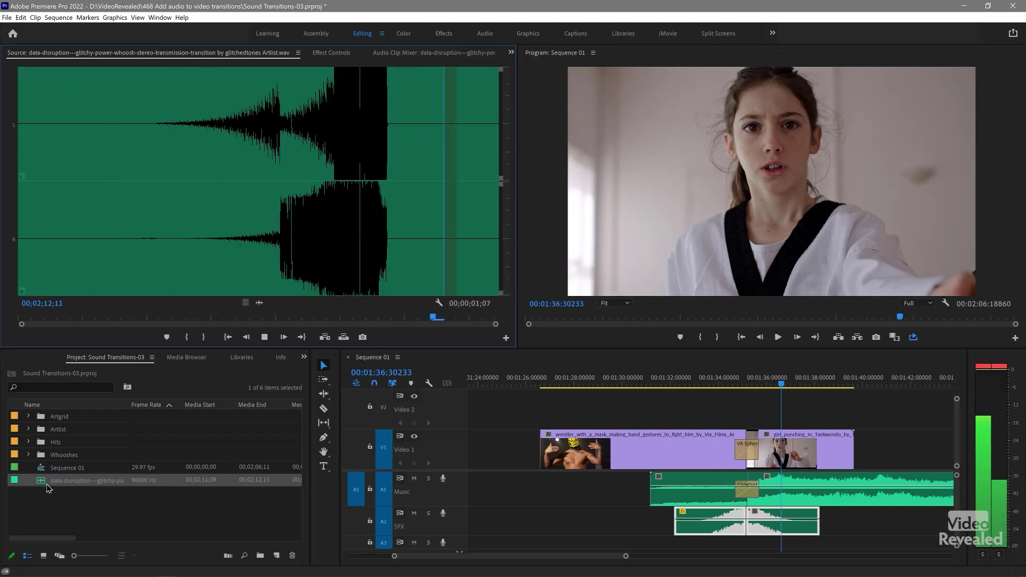
Step: Place the glitchy power whoosh on the SFX track under the VR Spherical Blur and remove the reversed and forward bangs around it
{"action": "left_click_drag", "start_coordinate": [46, 486], "coordinate": [771, 532]}
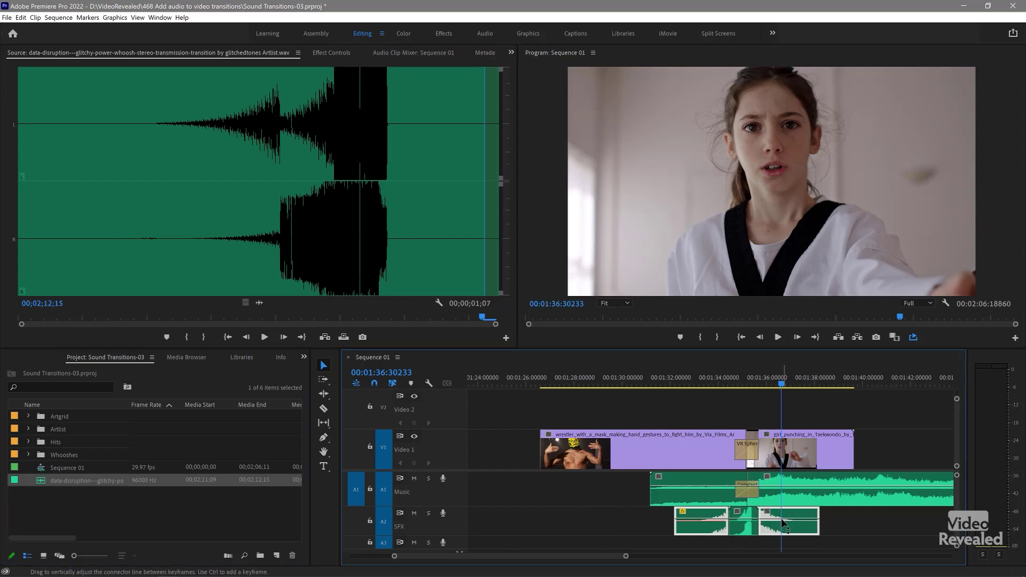
{"action": "key", "text": "ctrl+z"}
{"action": "left_click", "coordinate": [704, 524]}
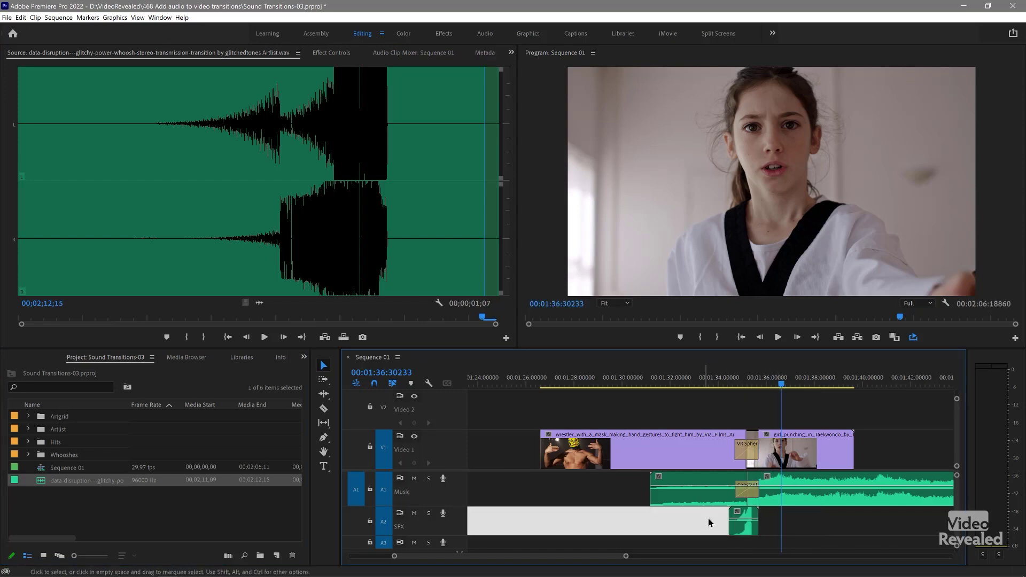
Step: Play the sequence from just before the VR Spherical Blur to hear the glitchy power whoosh against the transition
{"action": "left_click", "coordinate": [723, 377]}
{"action": "key", "text": "space"}
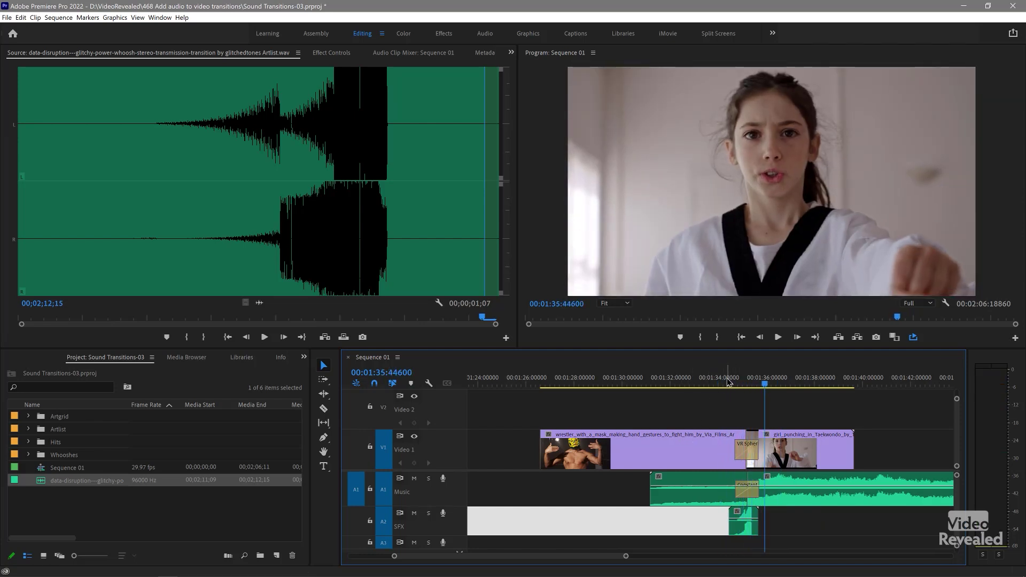
{"action": "key", "text": "space"}
{"action": "key", "text": "space"}
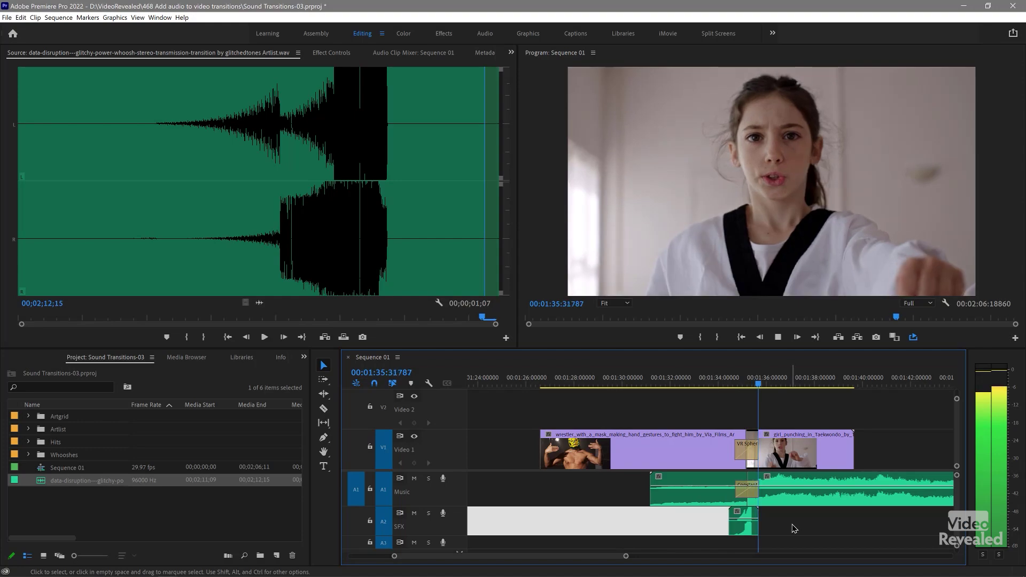
{"action": "left_click", "coordinate": [792, 529]}
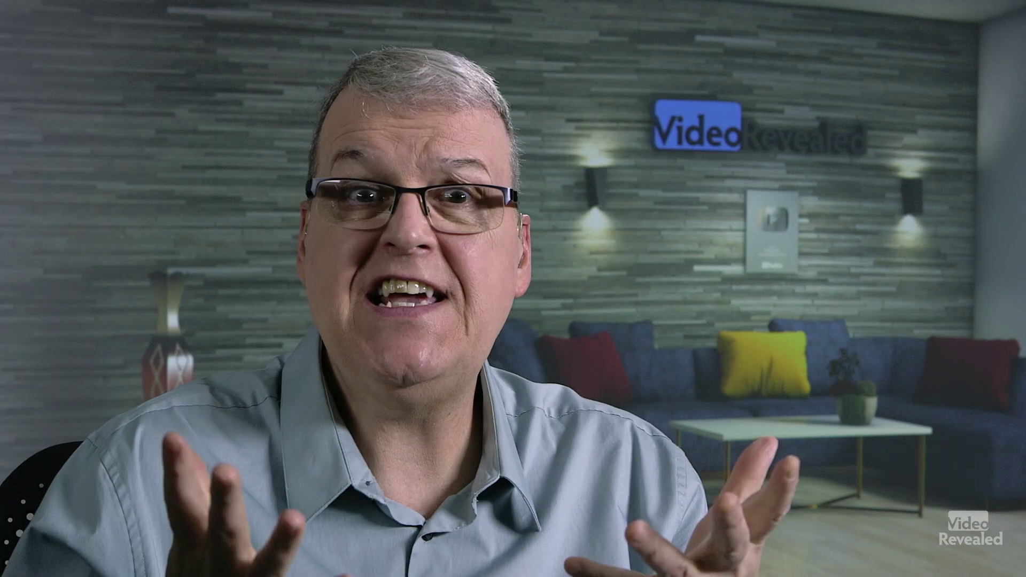